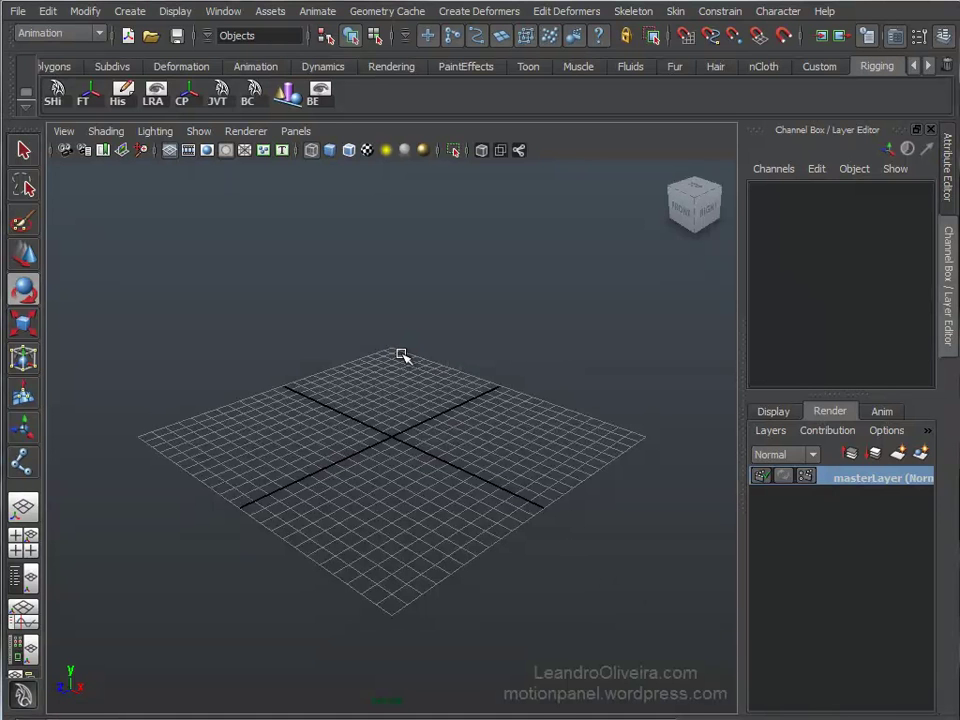
# Switch to the orthographic side view, then zoom and pan until the ground line shows
pyautogui.press('space')
pyautogui.press('space')
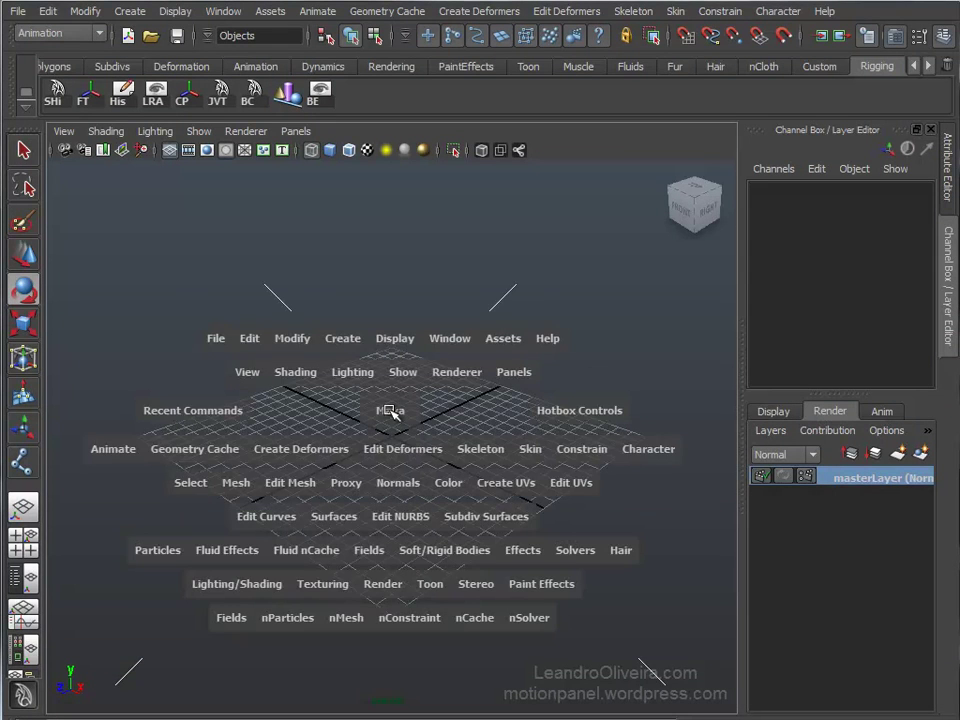
pyautogui.click(389, 411)
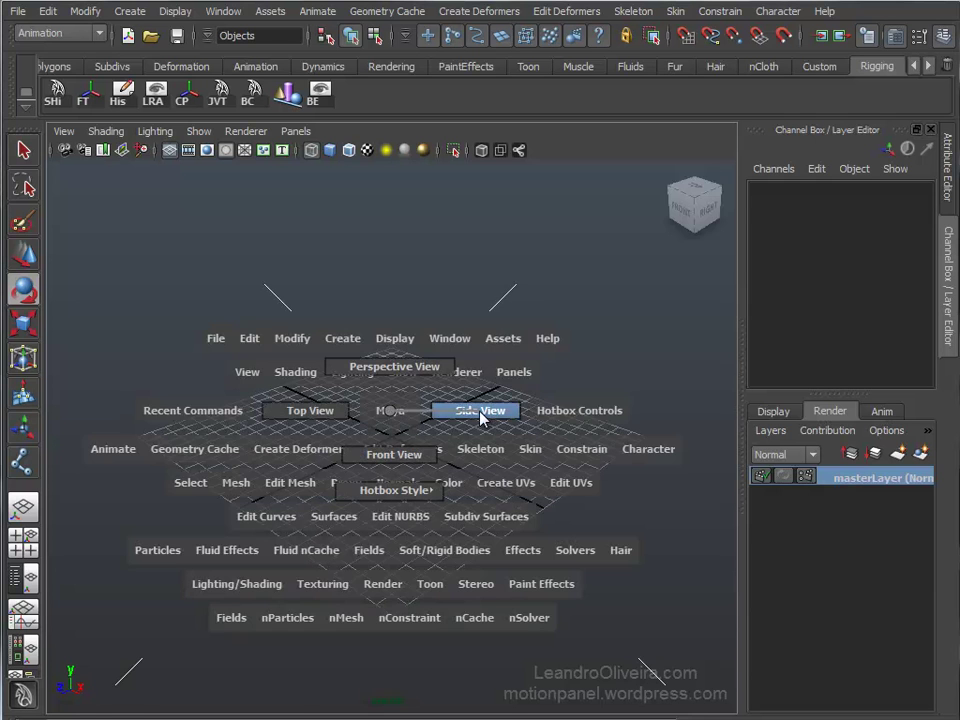
pyautogui.moveTo(390, 418); pyautogui.dragTo(482, 413)
pyautogui.keyDown('alt'); pyautogui.moveTo(446, 433); pyautogui.dragTo(605, 627, button='right'); pyautogui.keyUp('alt')
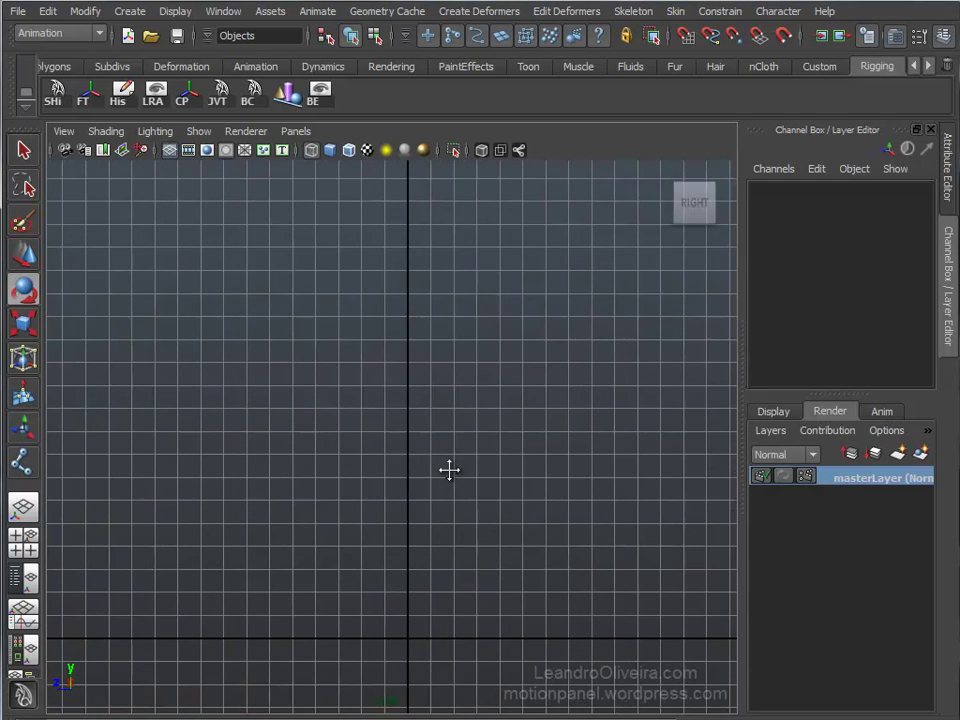
pyautogui.moveTo(605, 627)
pyautogui.keyDown('alt'); pyautogui.mouseDown(button='middle')
pyautogui.moveTo(598, 450)
pyautogui.moveTo(583, 456)
pyautogui.moveTo(611, 484)
pyautogui.moveTo(591, 481)
pyautogui.moveTo(589, 495)
pyautogui.mouseUp(button='middle'); pyautogui.keyUp('alt')
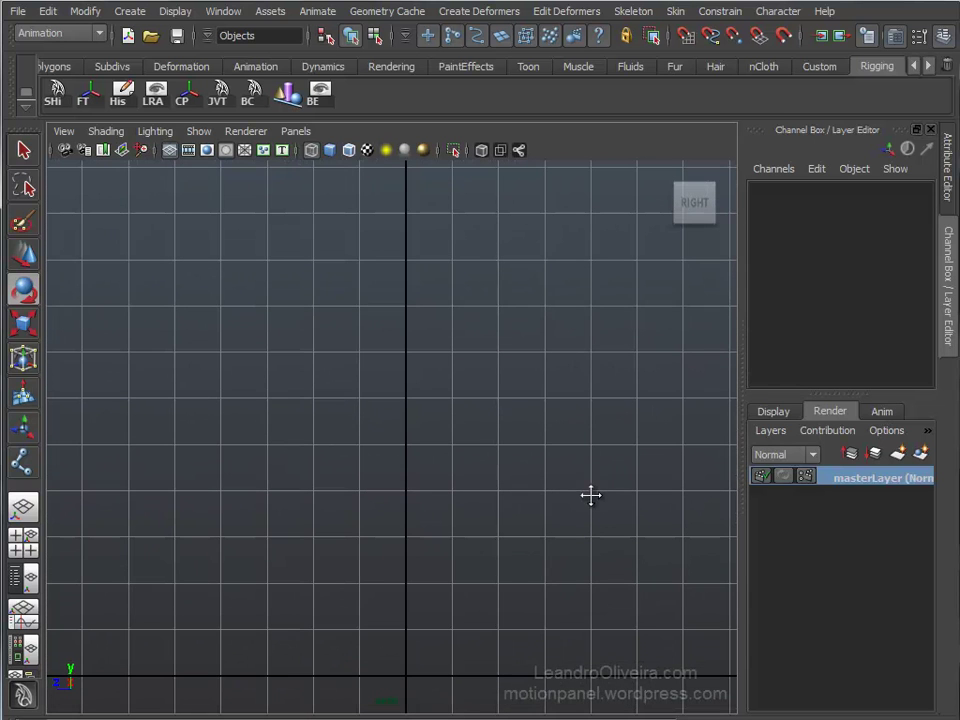
# Draw five joints in side view: hip, forward-bent knee, ankle, ball of foot and toe
pyautogui.click(638, 14)
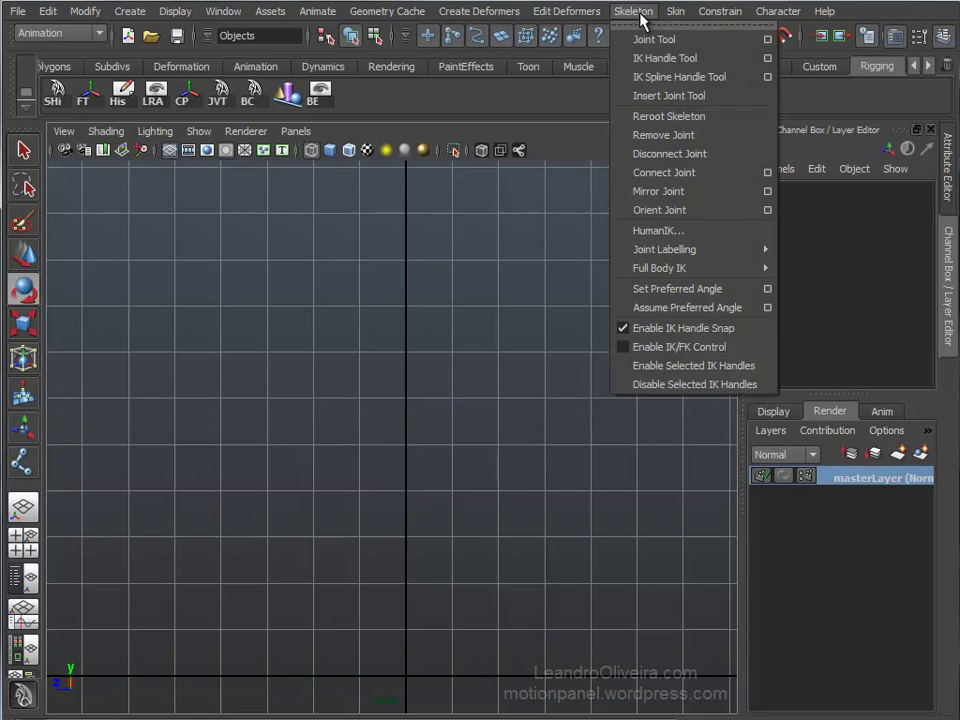
pyautogui.click(641, 45)
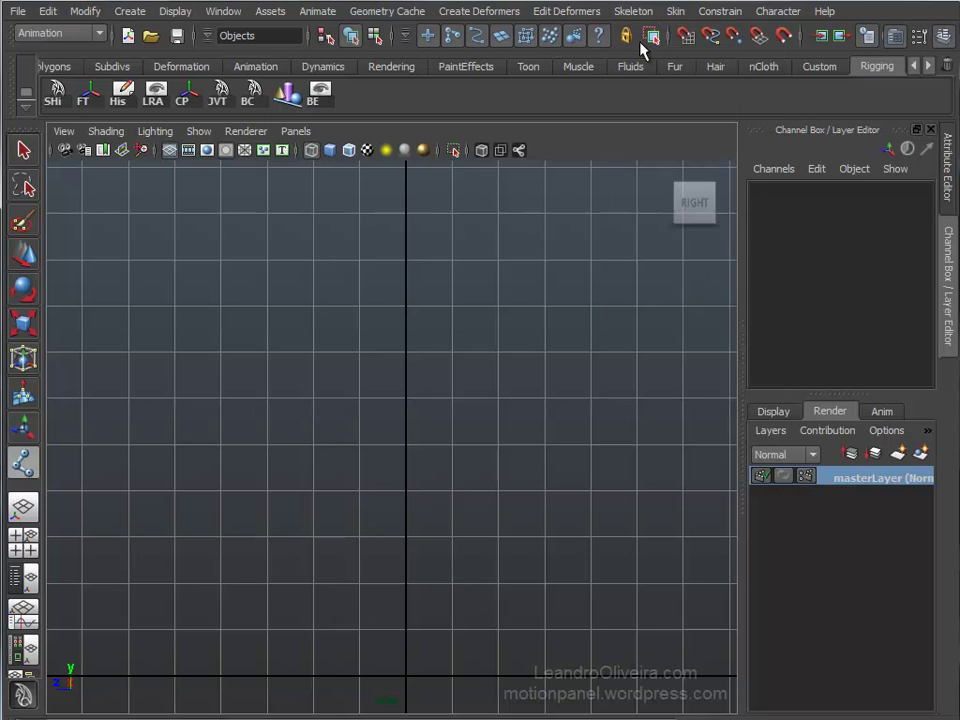
pyautogui.click(406, 260)
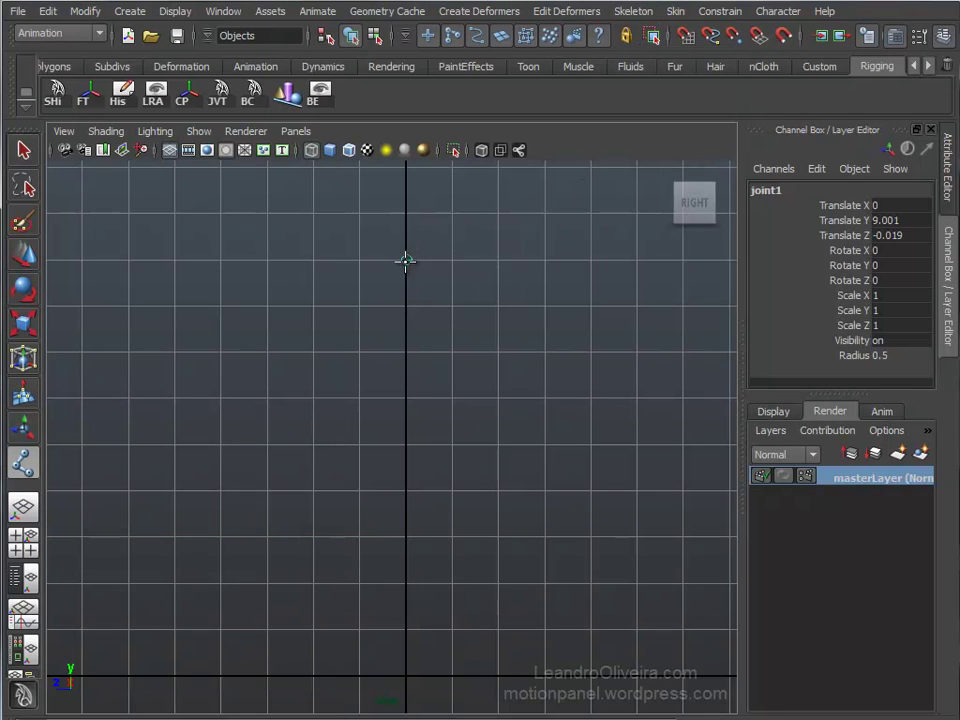
pyautogui.click(350, 412)
pyautogui.click(406, 595)
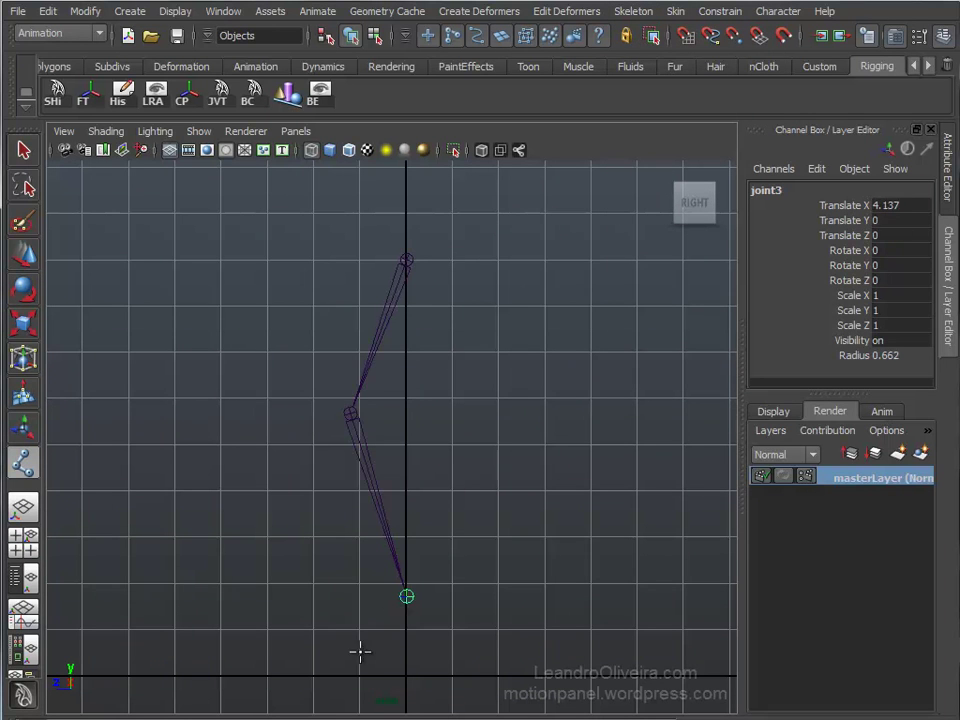
pyautogui.click(340, 677)
pyautogui.click(245, 677)
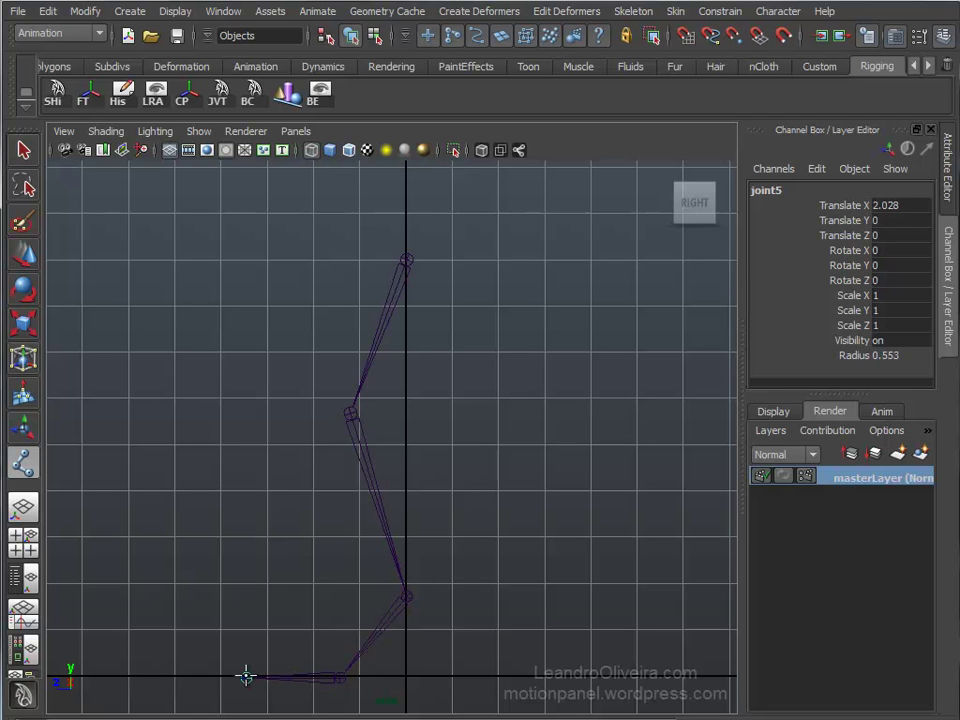
# Finish the joint chain and return to the perspective view
pyautogui.press('Return')
pyautogui.press('e')
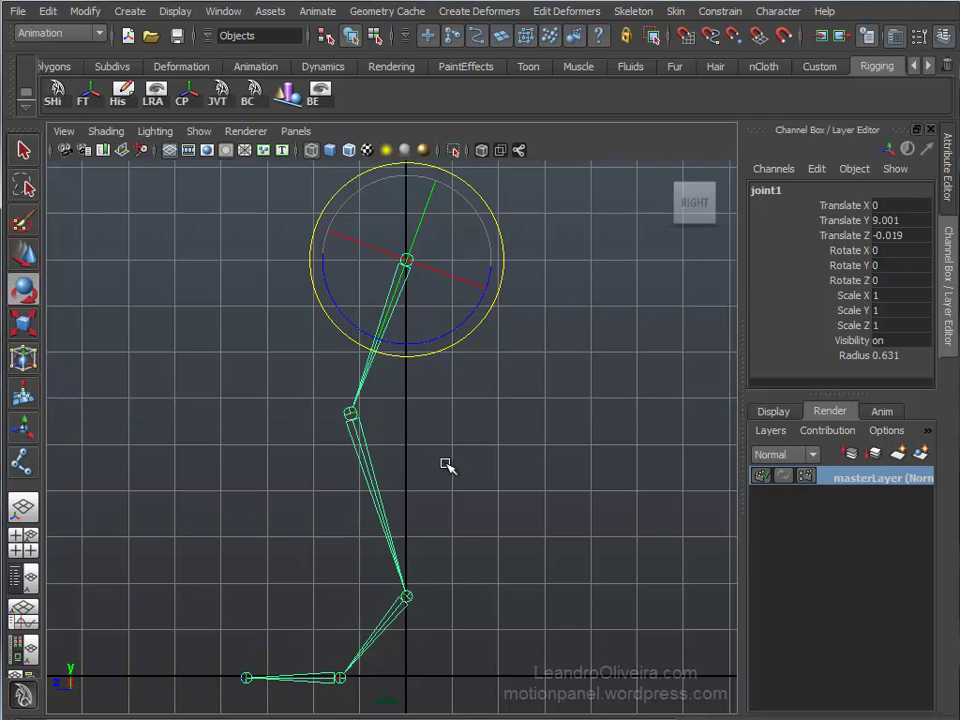
pyautogui.press('space')
pyautogui.moveTo(447, 472)
pyautogui.mouseDown()
pyautogui.moveTo(448, 435)
pyautogui.moveTo(497, 437)
pyautogui.moveTo(574, 561)
pyautogui.moveTo(602, 456)
pyautogui.moveTo(619, 313)
pyautogui.mouseUp()
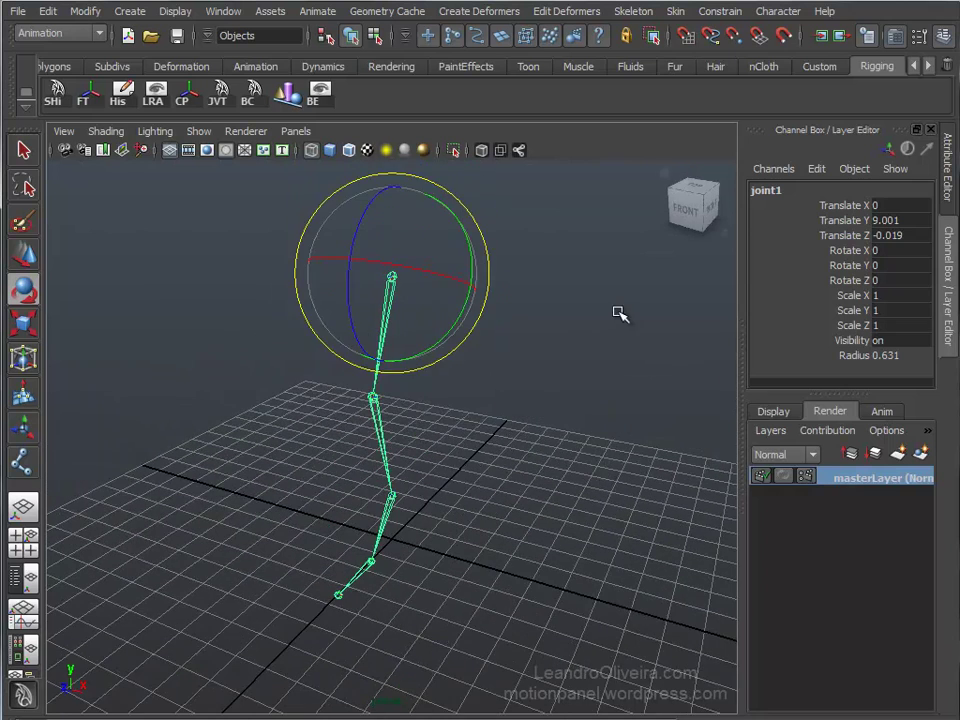
# Hide the viewport grid and show a widened Outliner beside the perspective view
pyautogui.click(282, 178)
pyautogui.click(186, 151)
pyautogui.moveTo(497, 334)
pyautogui.keyDown('alt'); pyautogui.mouseDown()
pyautogui.moveTo(460, 336)
pyautogui.moveTo(497, 379)
pyautogui.moveTo(531, 371)
pyautogui.mouseUp(); pyautogui.keyUp('alt')
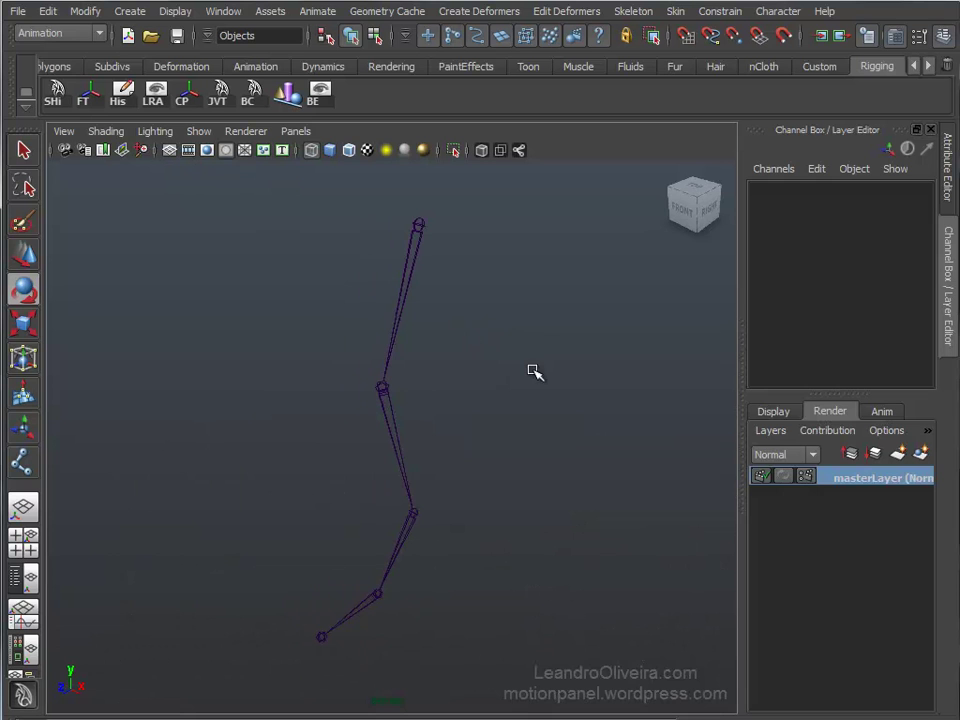
pyautogui.click(26, 583)
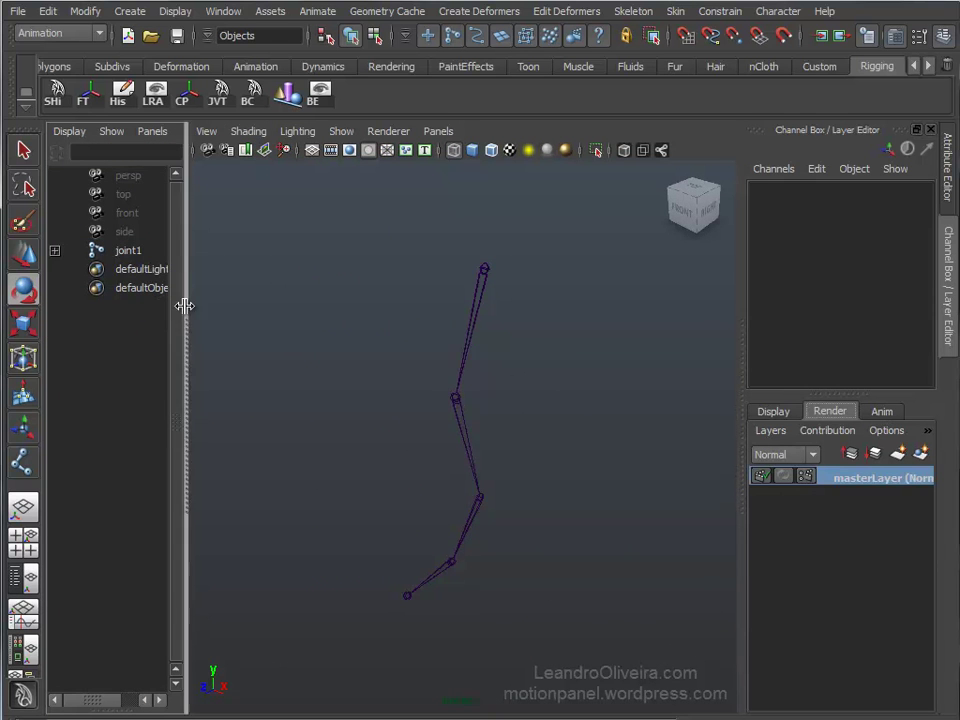
pyautogui.moveTo(185, 324); pyautogui.dragTo(257, 328)
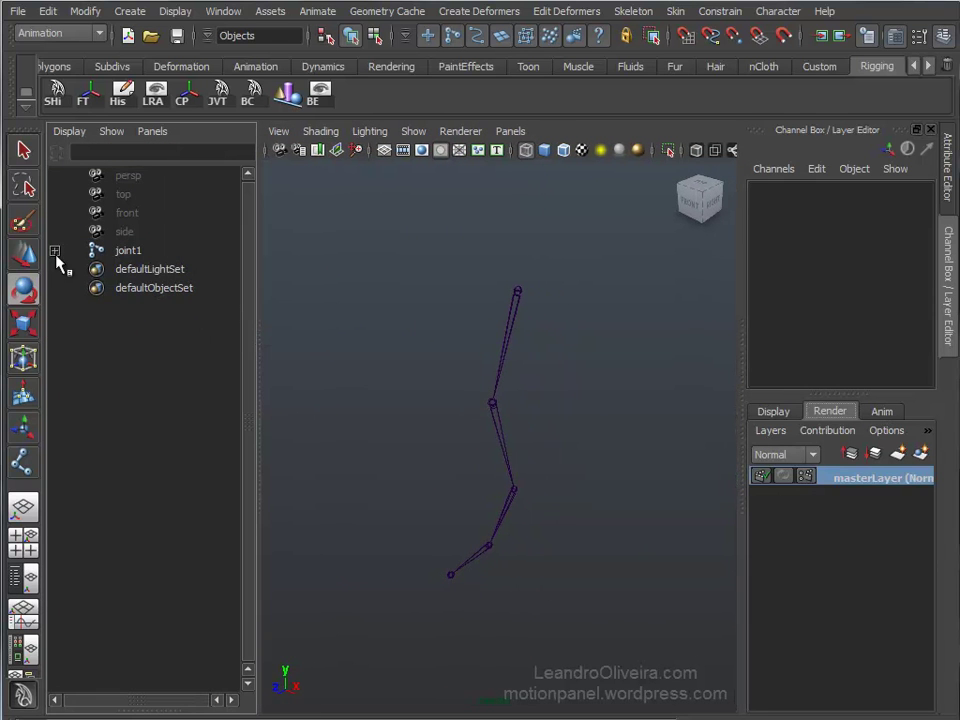
# Expand the joint hierarchy in the Outliner and select joint1 through joint5
pyautogui.click(55, 252)
pyautogui.click(55, 271)
pyautogui.click(55, 290)
pyautogui.click(55, 308)
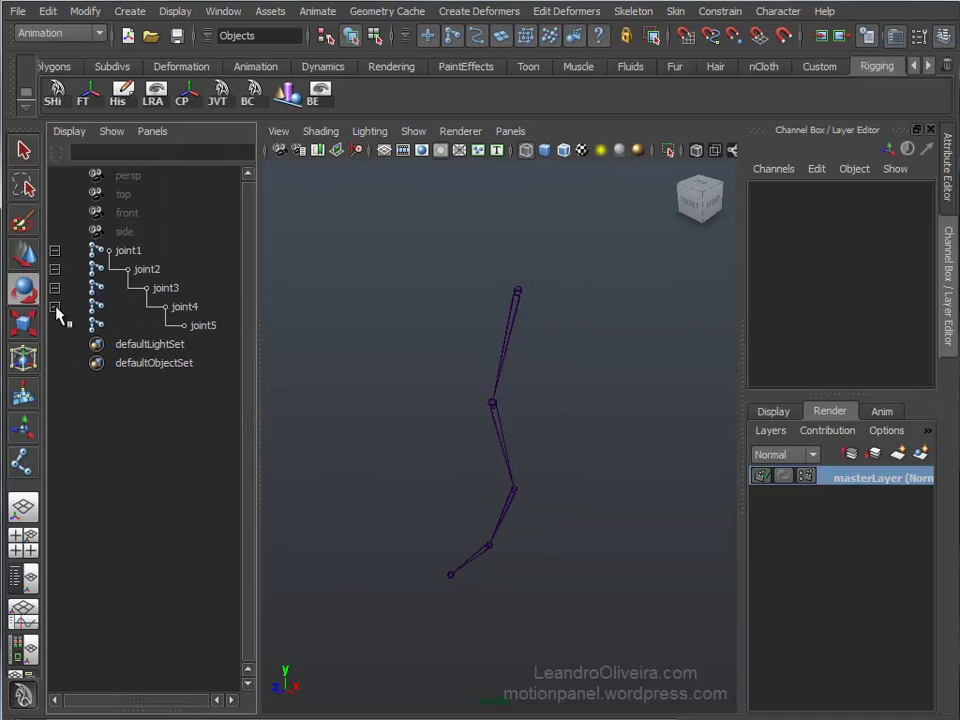
pyautogui.click(134, 252)
pyautogui.keyDown('shift'); pyautogui.click(198, 329); pyautogui.keyUp('shift')
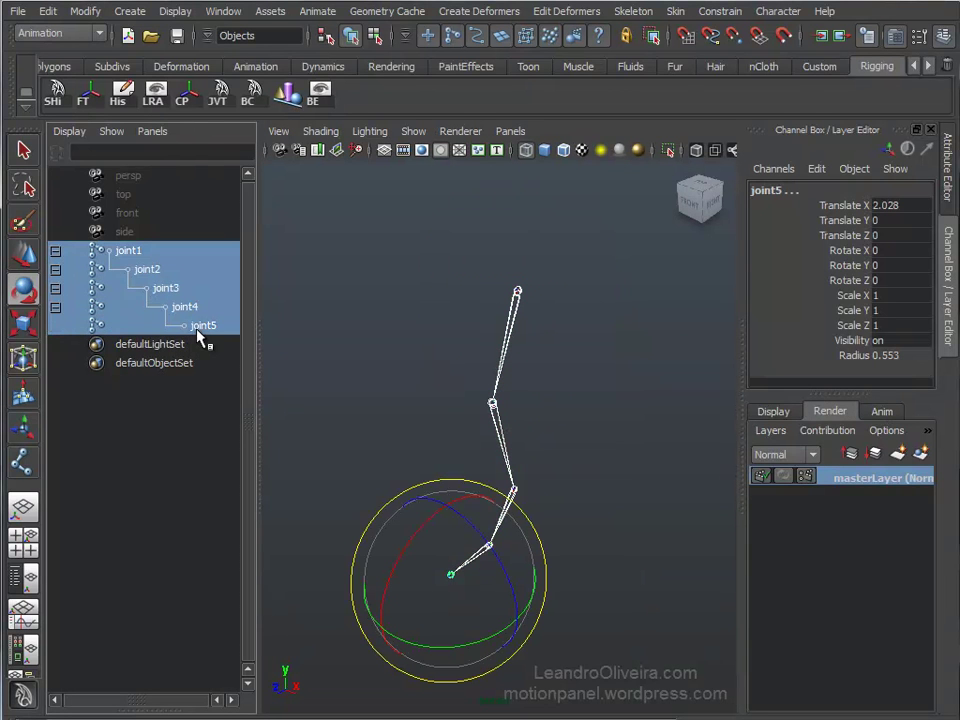
# Turn on Local Rotation Axes display for the selected joints
pyautogui.click(175, 11)
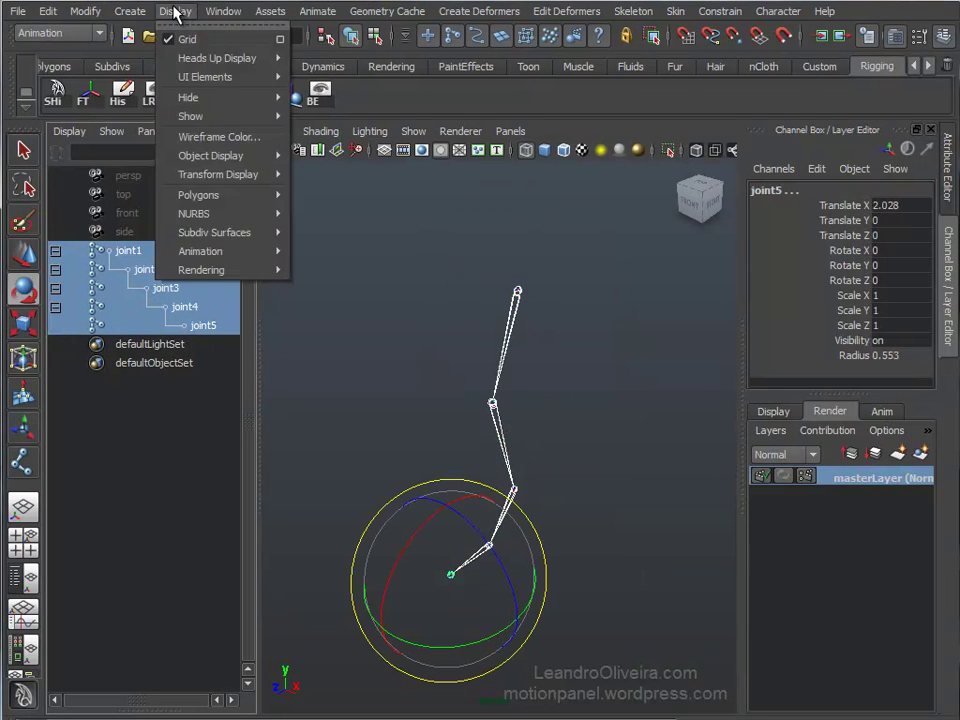
pyautogui.moveTo(218, 174)
pyautogui.click(369, 186)
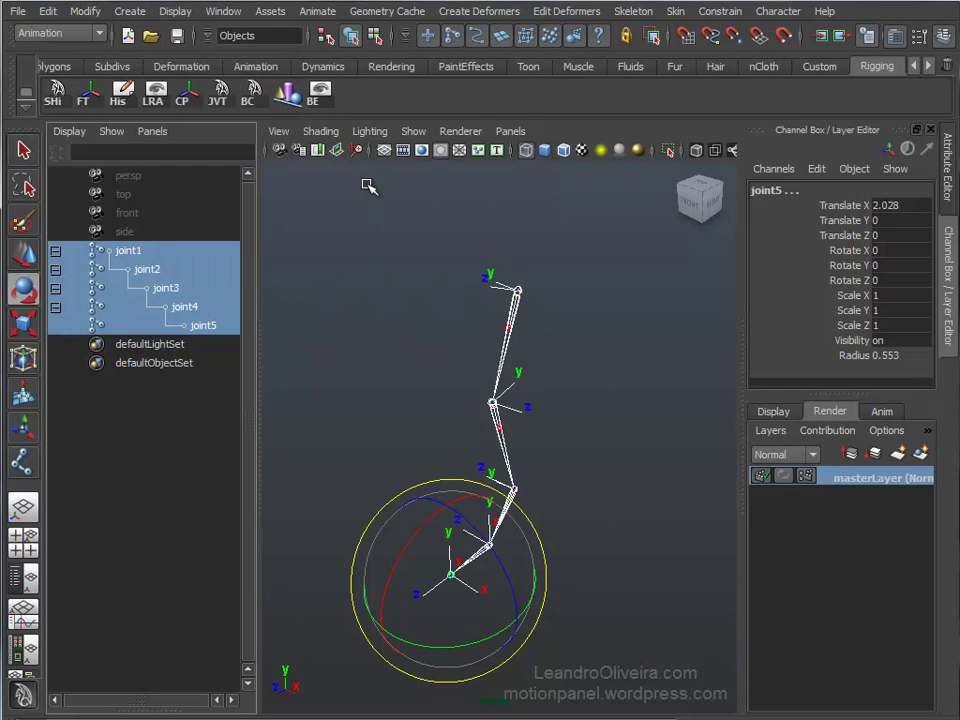
pyautogui.click(349, 313)
# In component mode, select joint2's local rotation axis and rotate it to a new orientation
pyautogui.press('space')
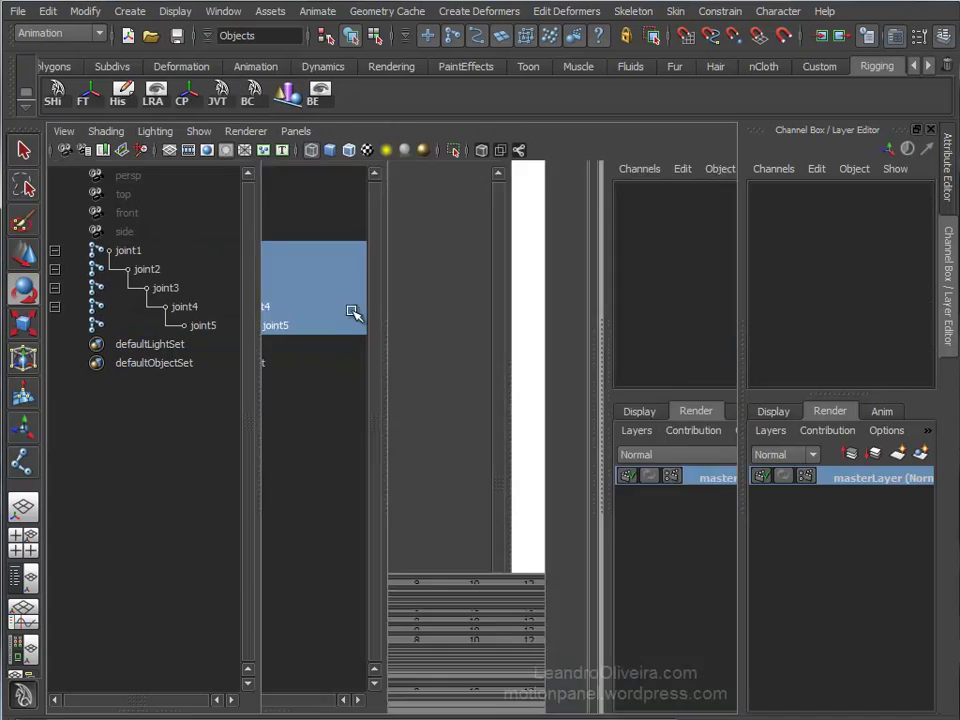
pyautogui.keyDown('alt'); pyautogui.moveTo(391, 345); pyautogui.dragTo(461, 362); pyautogui.keyUp('alt')
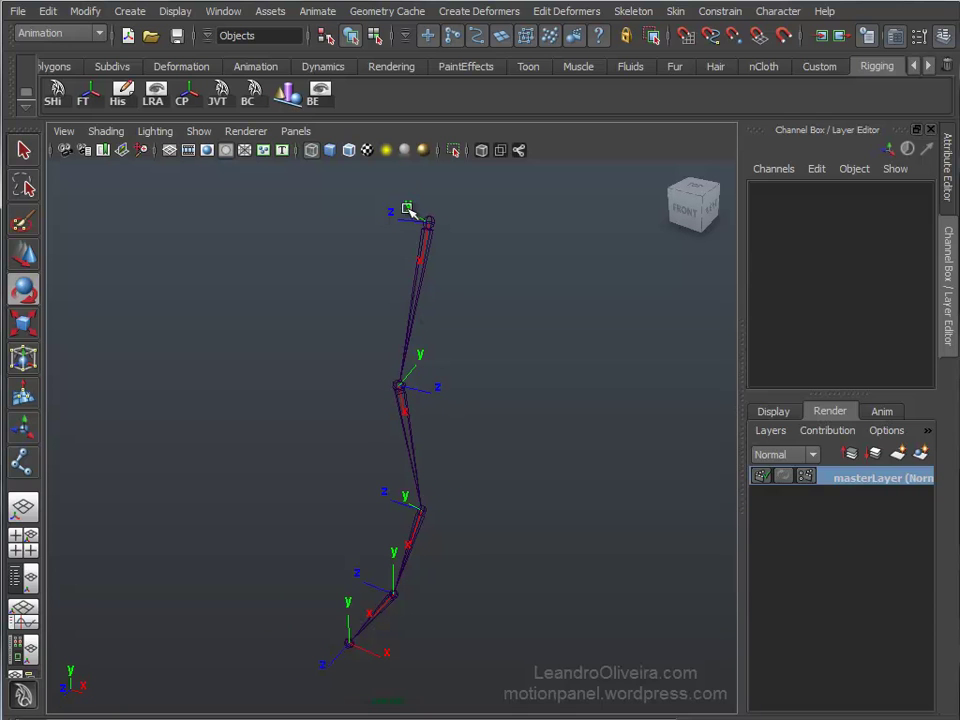
pyautogui.click(376, 37)
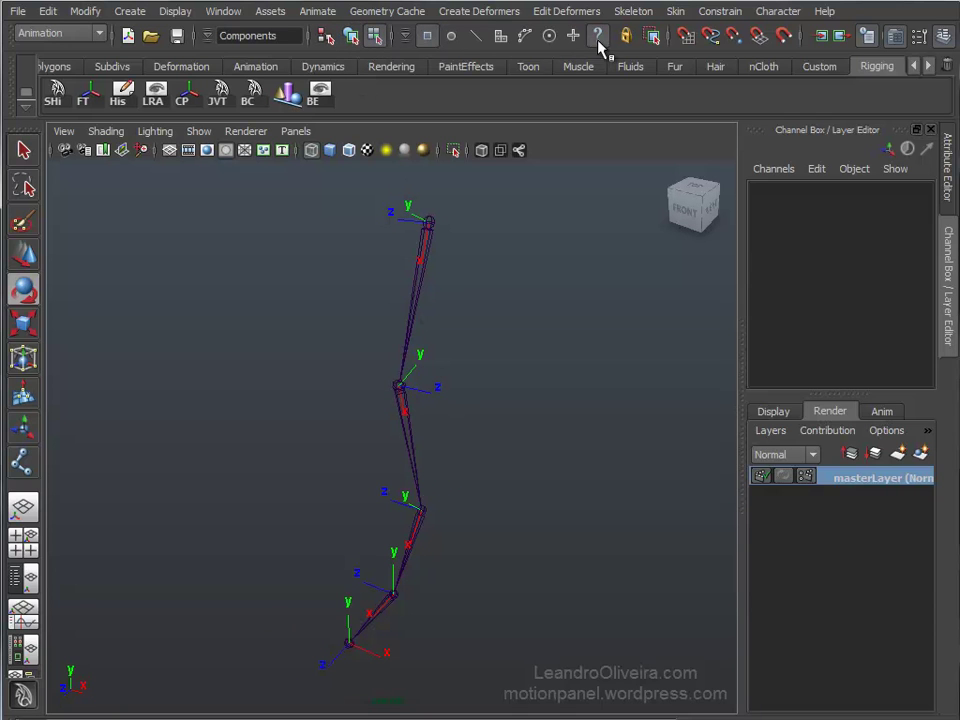
pyautogui.click(413, 376)
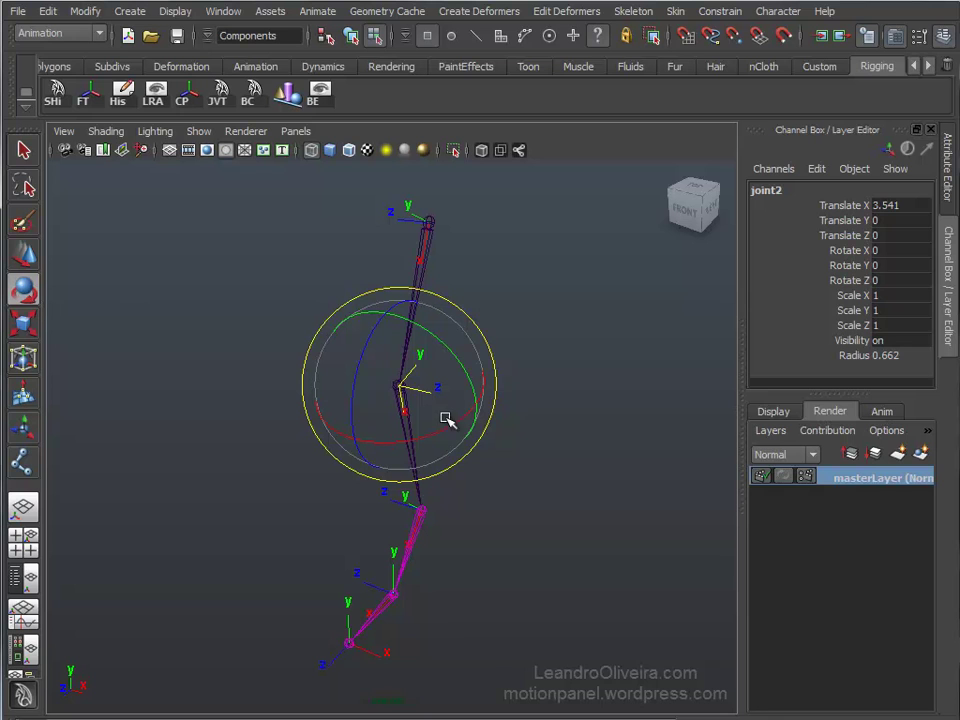
pyautogui.moveTo(451, 429); pyautogui.dragTo(255, 407)
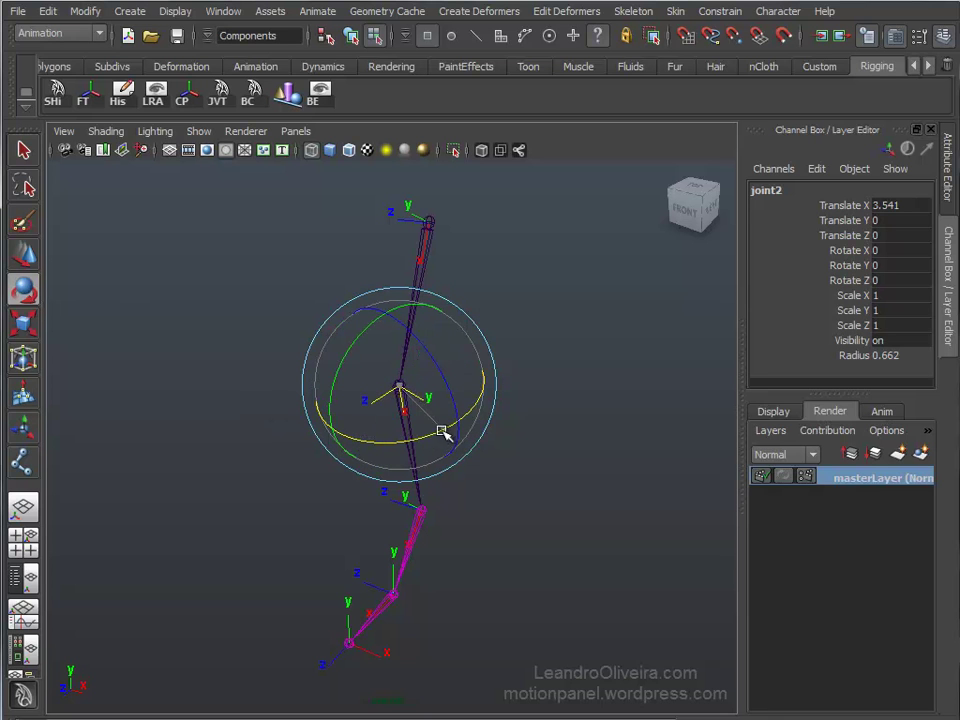
pyautogui.moveTo(442, 431); pyautogui.dragTo(339, 438)
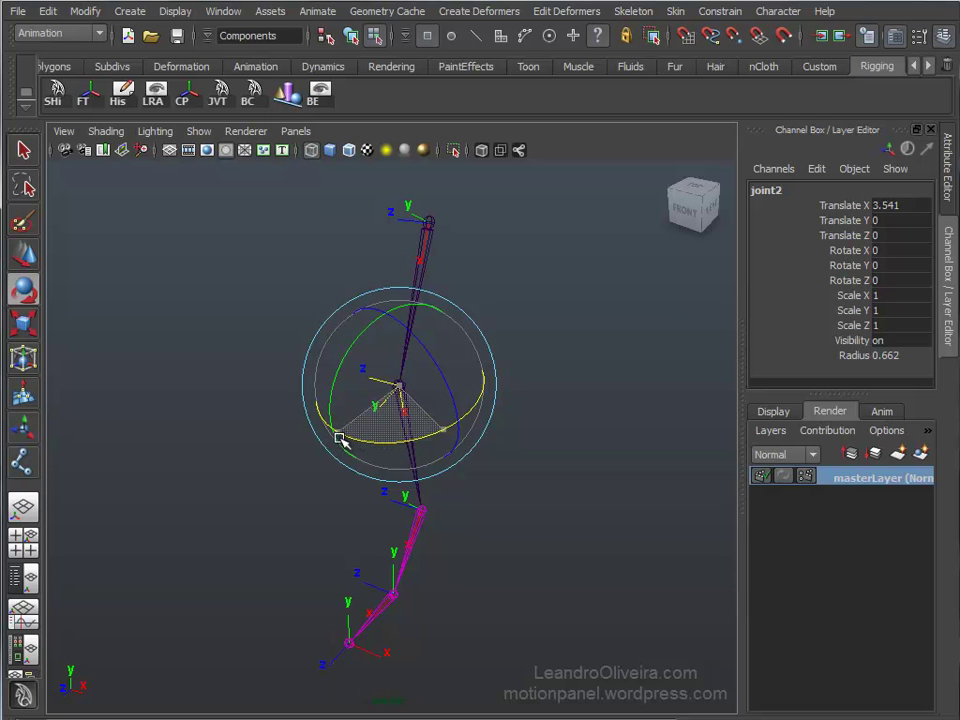
# Check joint2's rotated axes in Front view, then frame the chain in perspective
pyautogui.moveTo(339, 438)
pyautogui.mouseDown()
pyautogui.moveTo(473, 407)
pyautogui.moveTo(535, 377)
pyautogui.mouseUp()
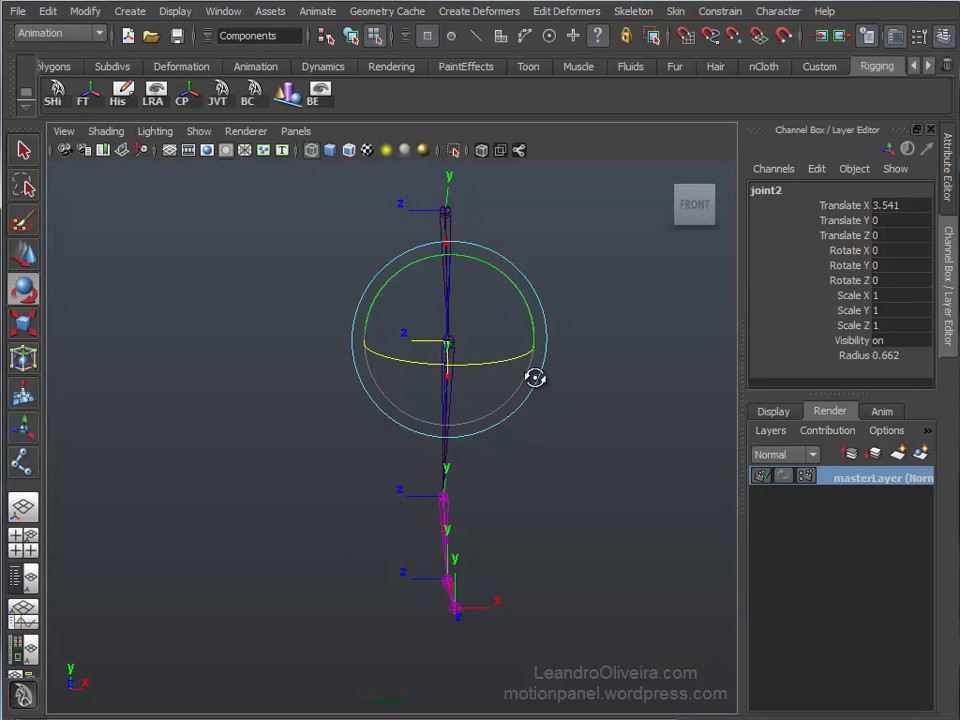
pyautogui.press('space')
pyautogui.moveTo(531, 446)
pyautogui.mouseDown()
pyautogui.moveTo(472, 458)
pyautogui.moveTo(512, 484)
pyautogui.mouseUp()
pyautogui.keyDown('alt'); pyautogui.moveTo(448, 437); pyautogui.dragTo(519, 355, button='middle'); pyautogui.keyUp('alt')
pyautogui.moveTo(519, 355)
pyautogui.keyDown('alt'); pyautogui.mouseDown(button='right')
pyautogui.moveTo(544, 527)
pyautogui.moveTo(452, 390)
pyautogui.mouseUp(button='right'); pyautogui.keyUp('alt')
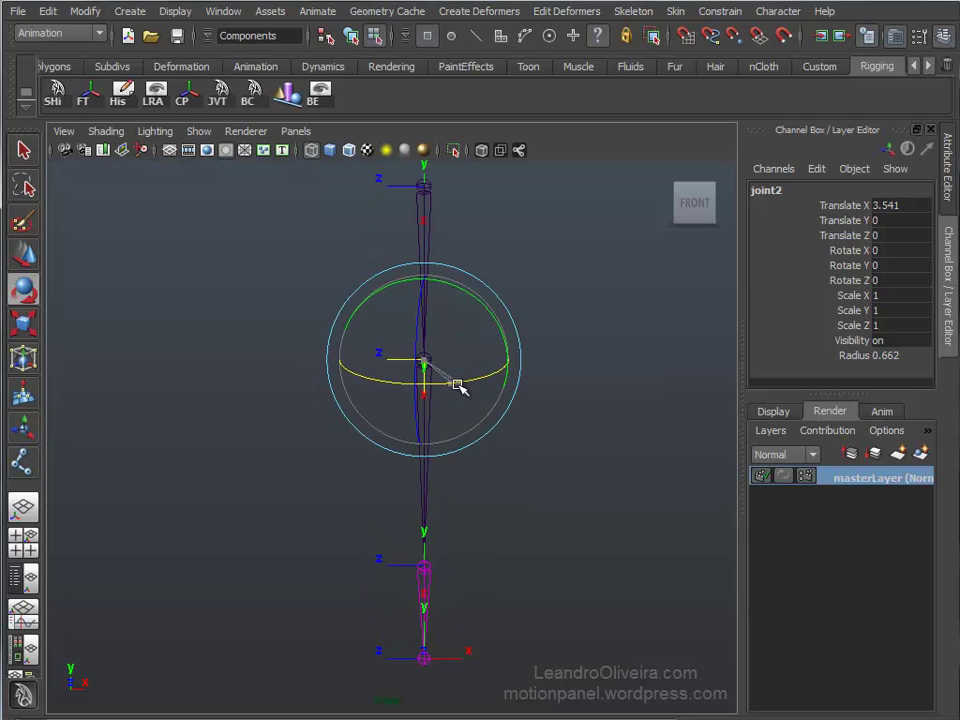
pyautogui.press('space')
pyautogui.moveTo(514, 495)
pyautogui.mouseDown()
pyautogui.moveTo(514, 448)
pyautogui.moveTo(437, 452)
pyautogui.moveTo(484, 449)
pyautogui.mouseUp()
pyautogui.scroll(-3, 439, 422)
pyautogui.keyDown('alt'); pyautogui.moveTo(431, 411); pyautogui.dragTo(495, 484, button='middle'); pyautogui.keyUp('alt')
pyautogui.click(513, 500)
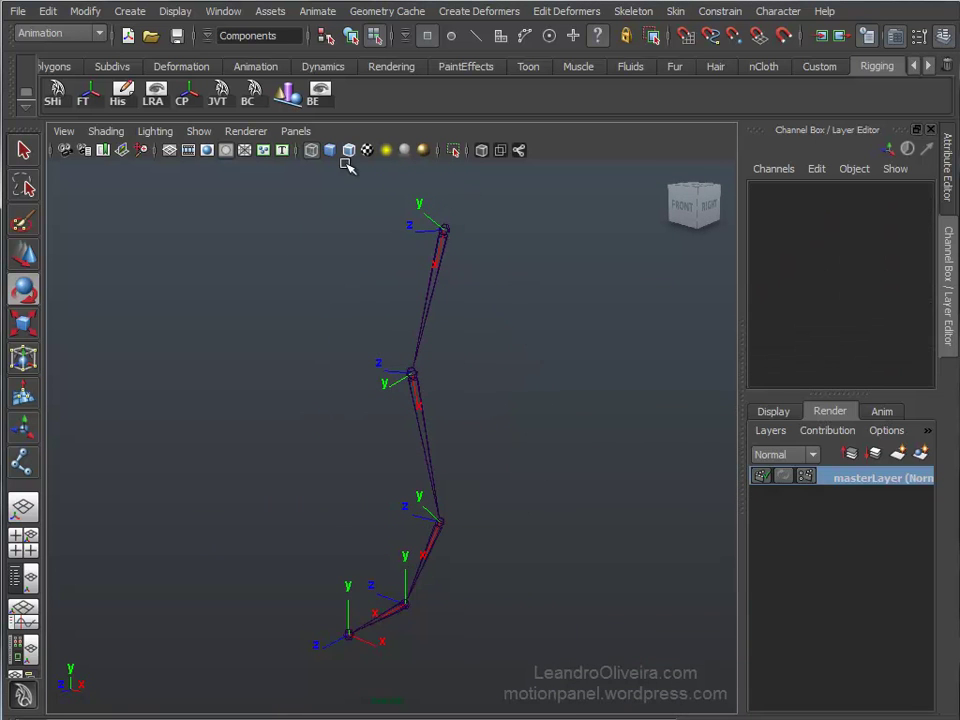
# Return to object mode, select joint1 and joint5 to inspect them, and open the Skeleton menu
pyautogui.click(351, 36)
pyautogui.click(430, 308)
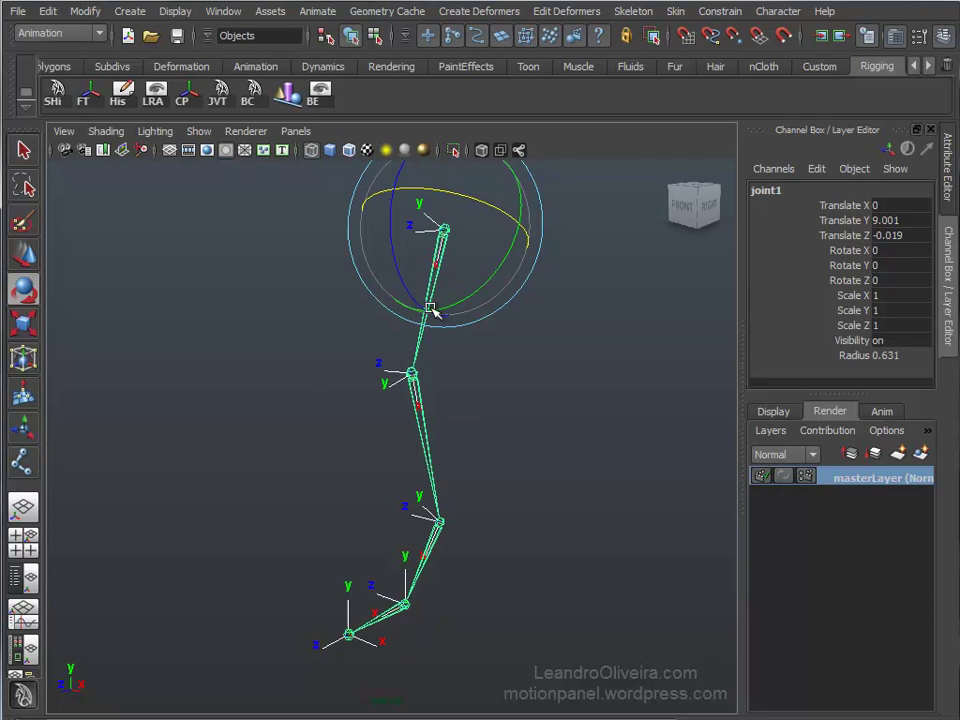
pyautogui.click(489, 410)
pyautogui.moveTo(429, 613)
pyautogui.keyDown('alt'); pyautogui.mouseDown()
pyautogui.moveTo(532, 477)
pyautogui.moveTo(450, 625)
pyautogui.mouseUp(); pyautogui.keyUp('alt')
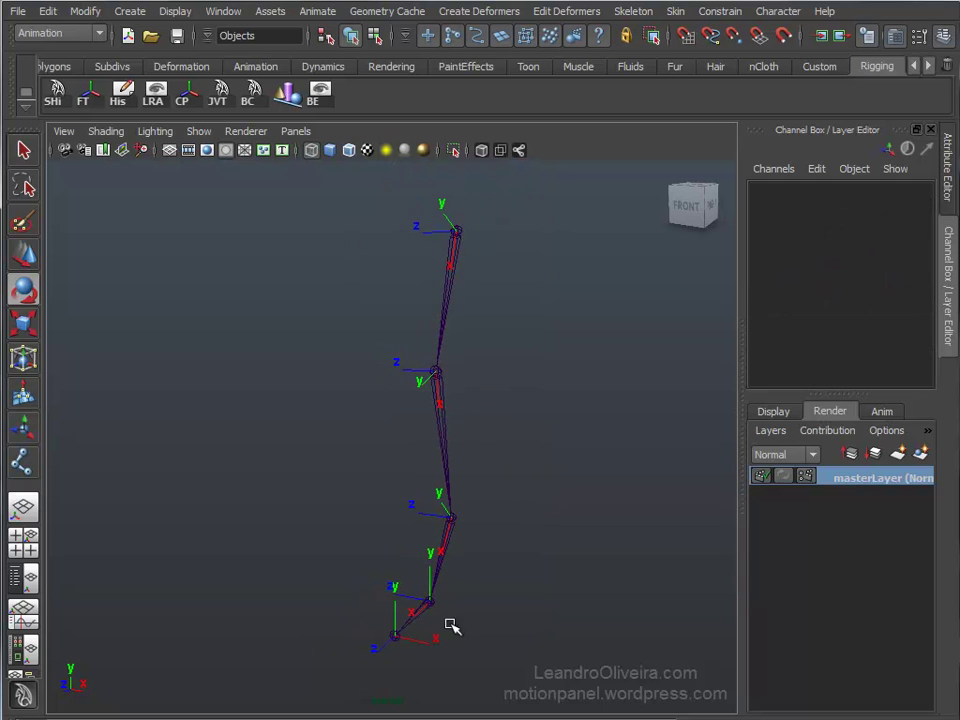
pyautogui.click(395, 640)
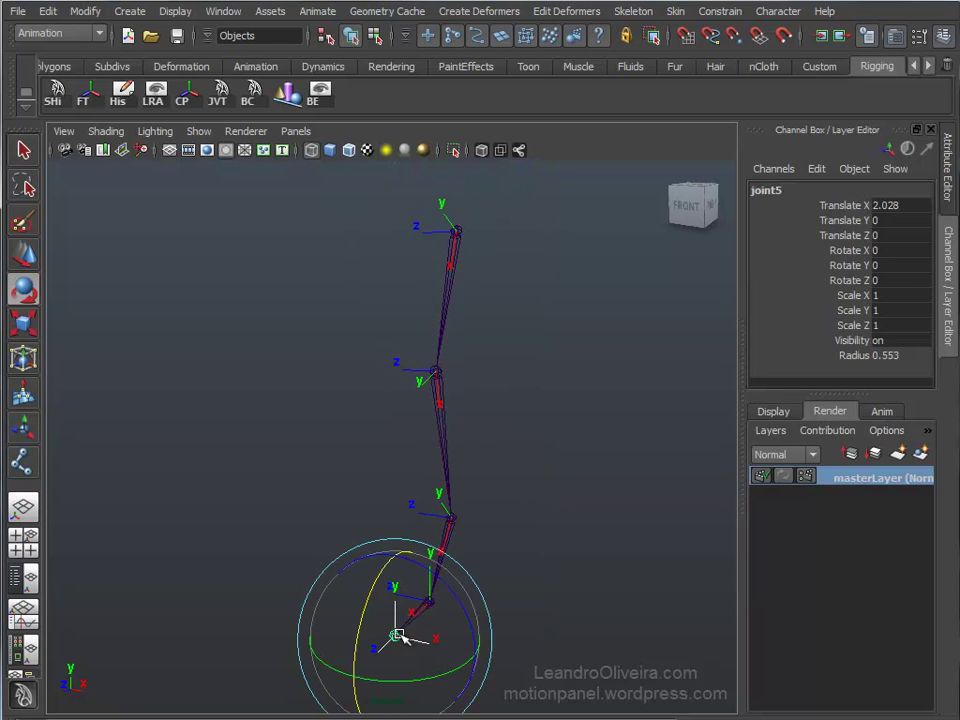
pyautogui.moveTo(529, 533)
pyautogui.keyDown('alt'); pyautogui.mouseDown()
pyautogui.moveTo(514, 538)
pyautogui.moveTo(518, 521)
pyautogui.mouseUp(); pyautogui.keyUp('alt')
pyautogui.press('q')
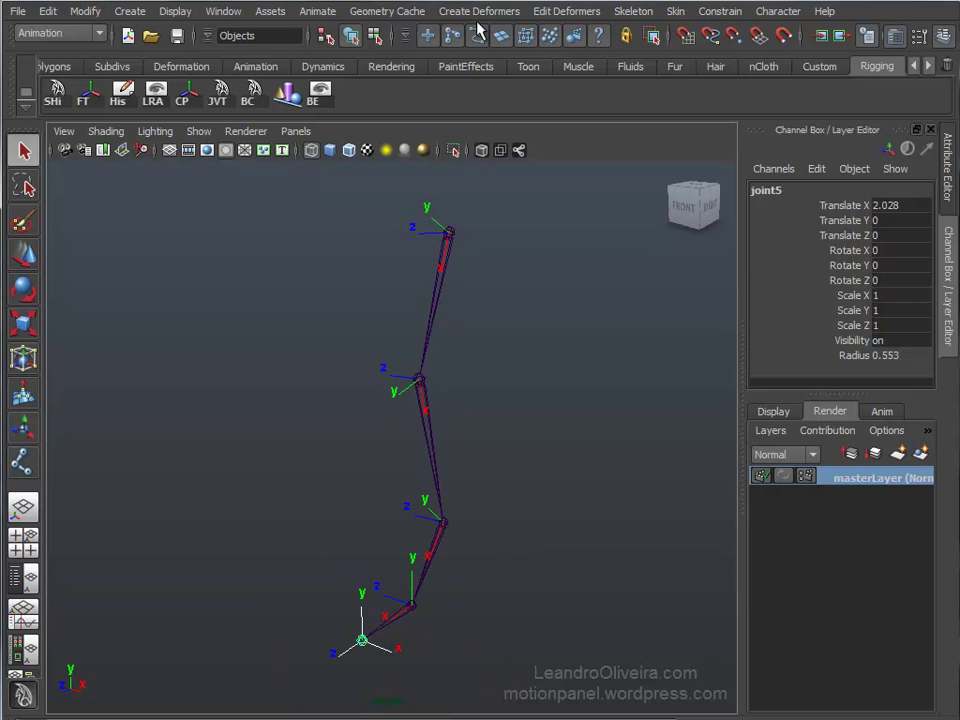
pyautogui.click(637, 12)
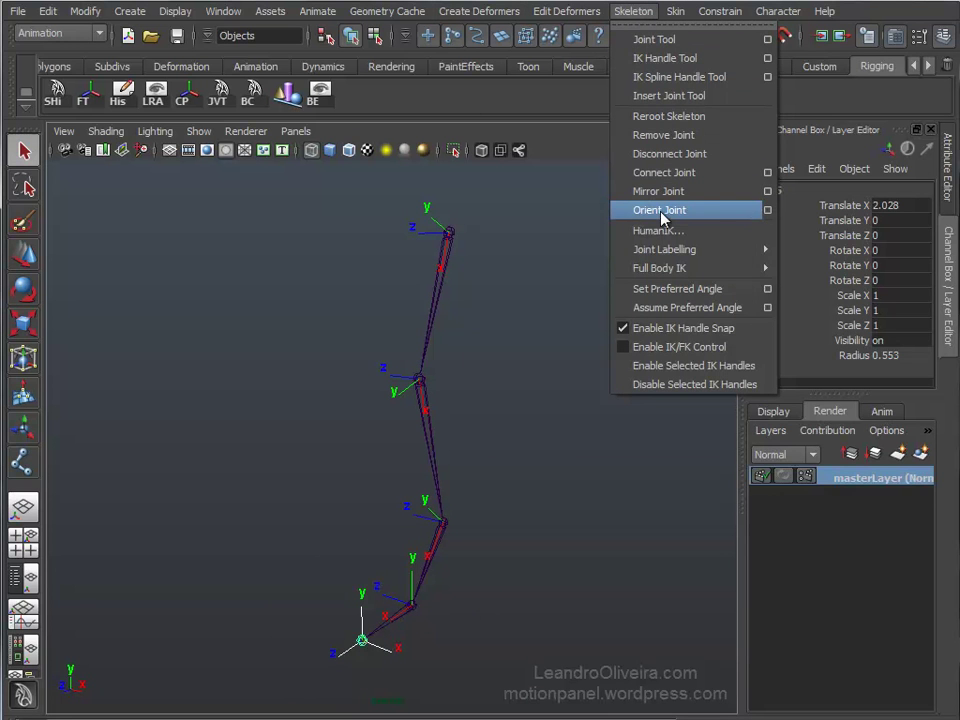
# Open the Orient Joint options and review the Orientation setting of None
pyautogui.click(767, 211)
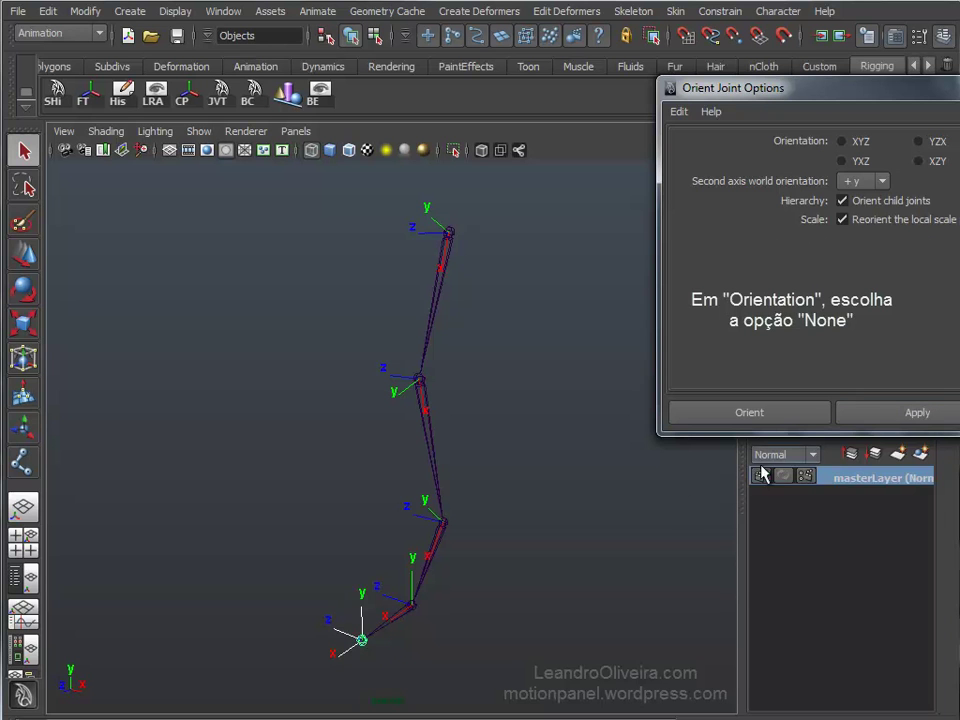
pyautogui.moveTo(493, 639)
pyautogui.keyDown('alt'); pyautogui.mouseDown()
pyautogui.moveTo(566, 534)
pyautogui.moveTo(570, 488)
pyautogui.moveTo(549, 497)
pyautogui.moveTo(528, 487)
pyautogui.moveTo(536, 492)
pyautogui.mouseUp(); pyautogui.keyUp('alt')
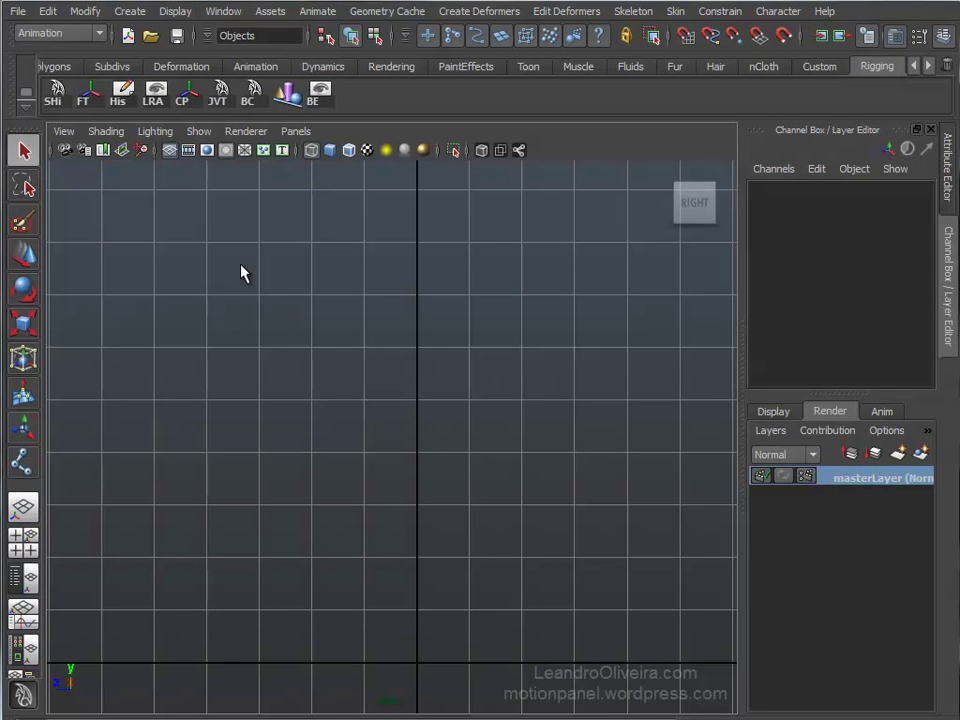
# Set the Joint Tool's orientation option to None, then close its tool settings
pyautogui.click(648, 14)
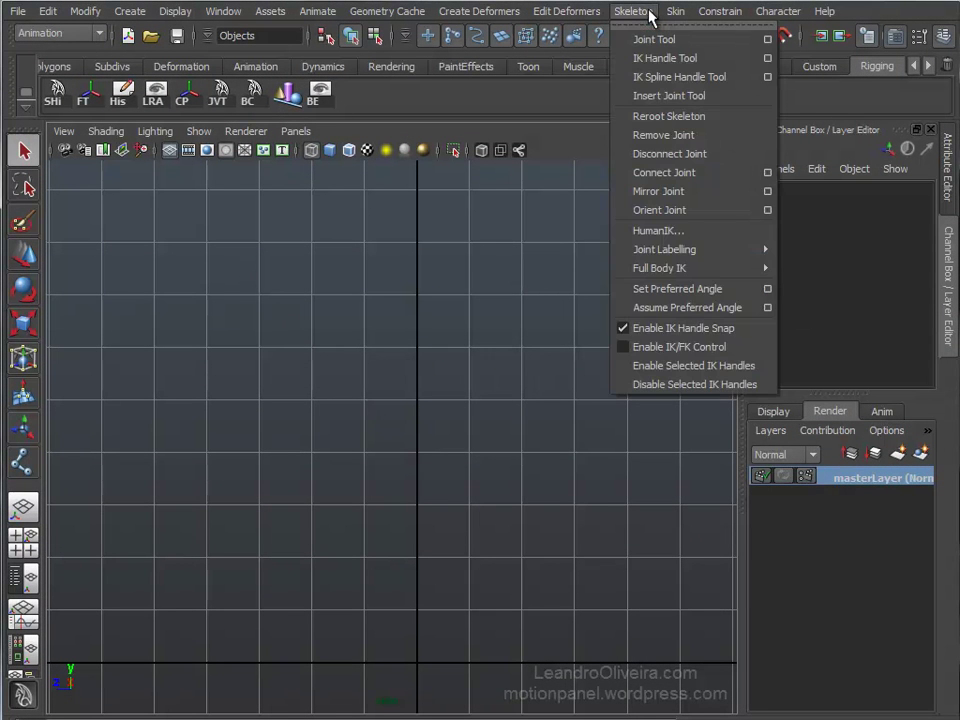
pyautogui.click(766, 39)
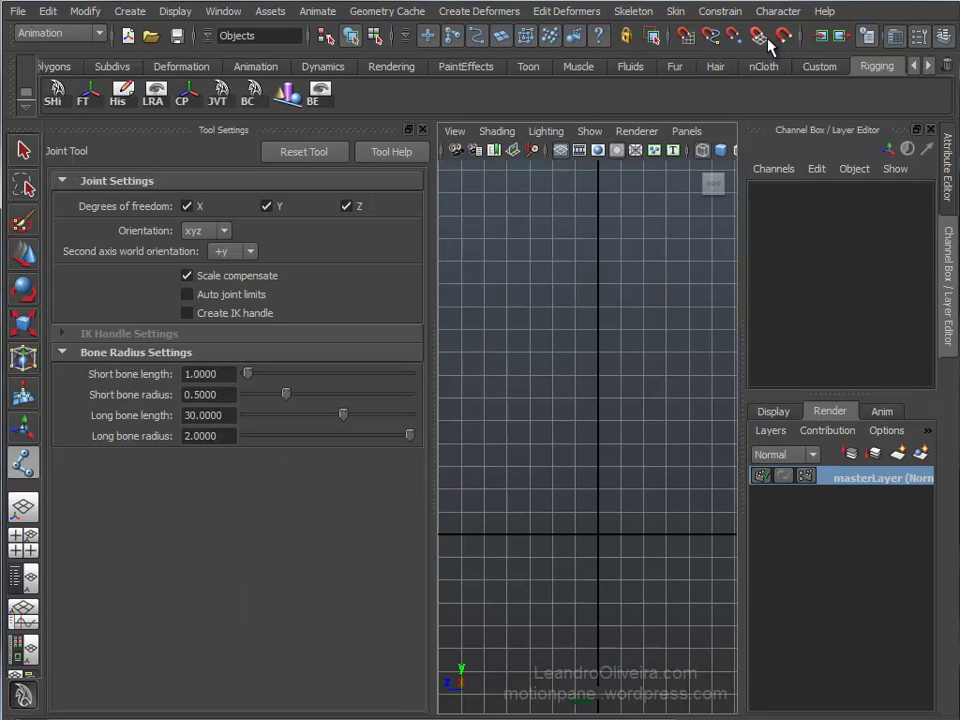
pyautogui.click(224, 232)
pyautogui.click(200, 247)
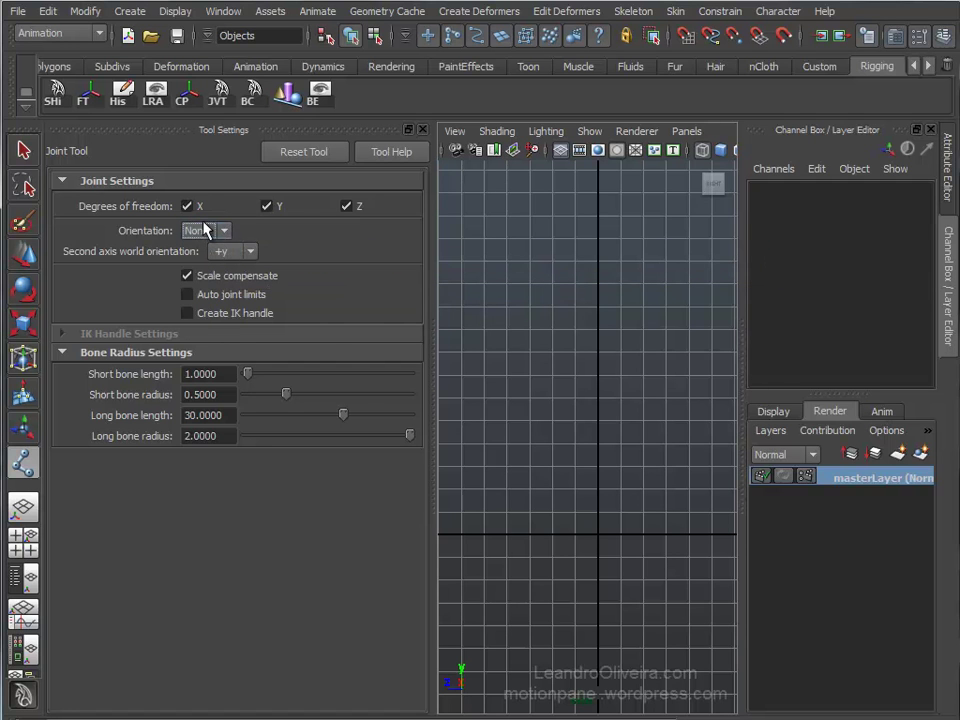
pyautogui.click(422, 130)
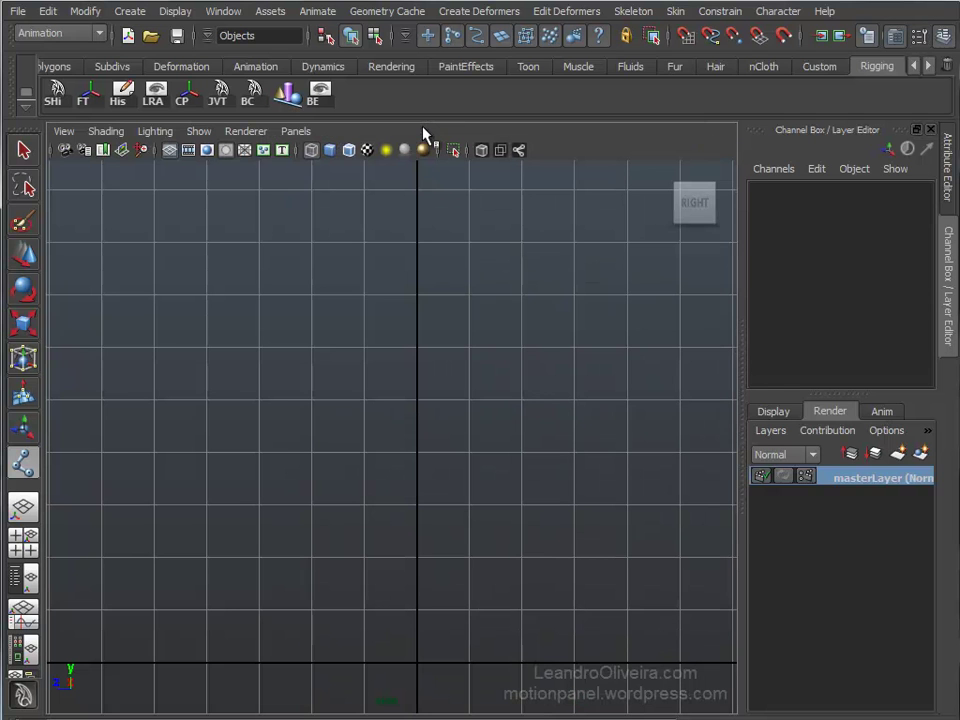
# Draw a new five-joint leg chain in Right view: hip, knee, ankle, ball and toe
pyautogui.click(417, 293)
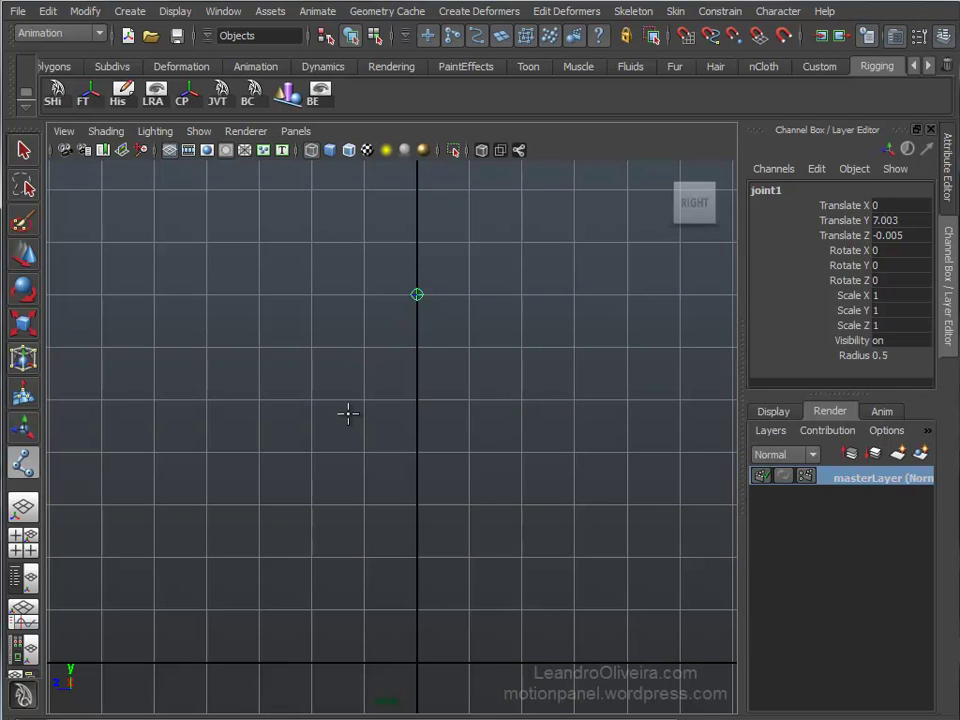
pyautogui.click(347, 446)
pyautogui.click(417, 575)
pyautogui.click(344, 661)
pyautogui.click(256, 663)
pyautogui.press('q')
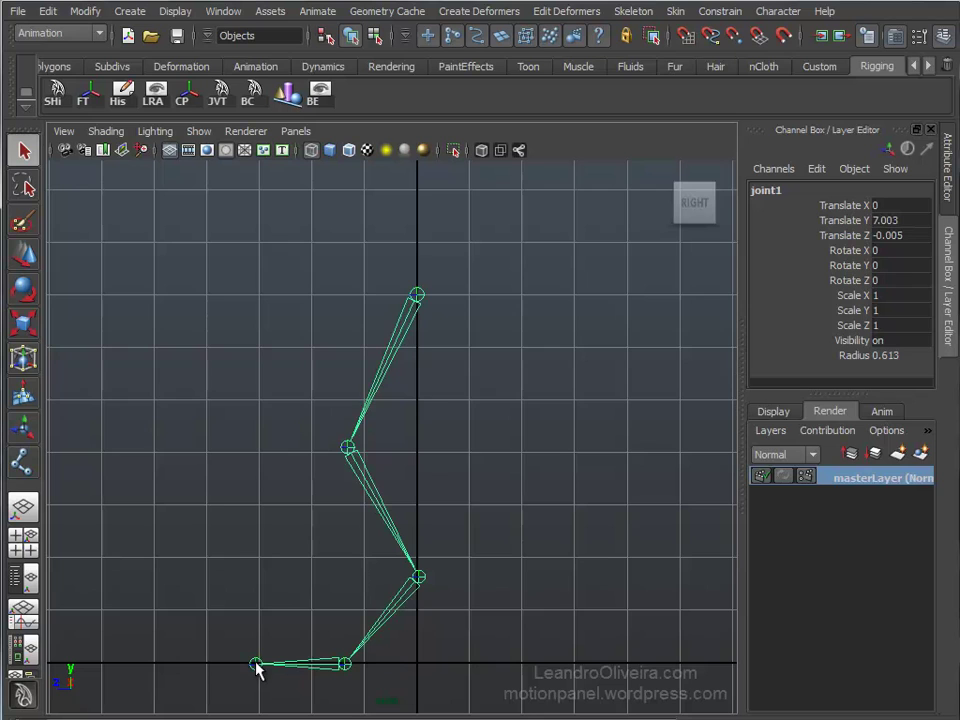
# Switch to perspective, move closer to the skeleton and hide the ground grid
pyautogui.press('space')
pyautogui.moveTo(377, 332); pyautogui.dragTo(377, 283)
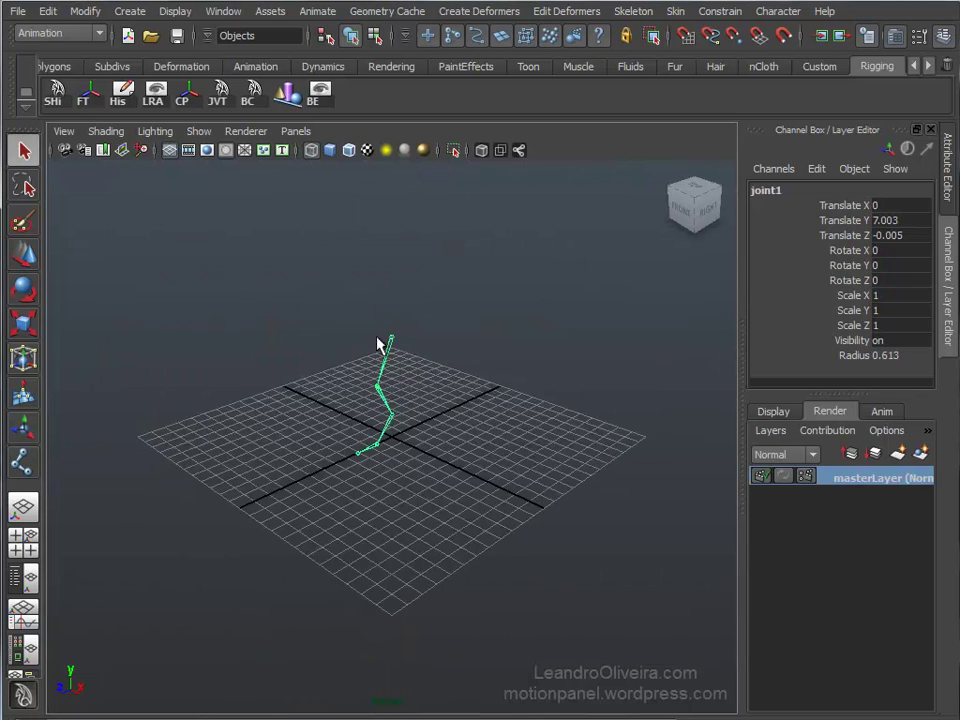
pyautogui.moveTo(427, 354)
pyautogui.keyDown('alt'); pyautogui.mouseDown(button='right')
pyautogui.moveTo(525, 493)
pyautogui.moveTo(553, 418)
pyautogui.mouseUp(button='right'); pyautogui.keyUp('alt')
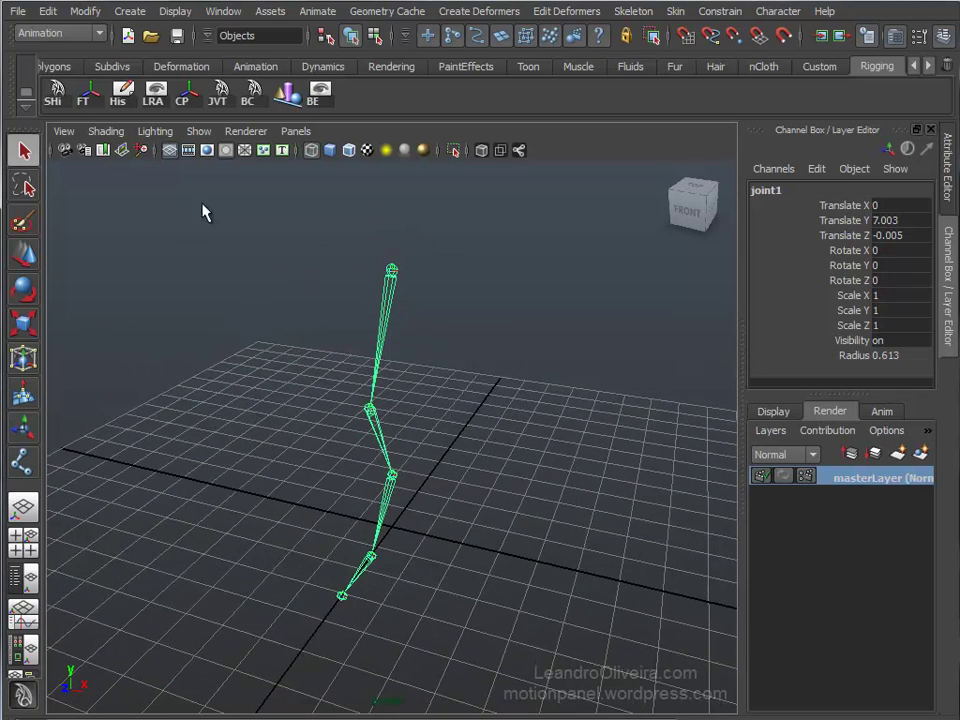
pyautogui.click(168, 151)
pyautogui.keyDown('alt'); pyautogui.moveTo(345, 272); pyautogui.dragTo(448, 336); pyautogui.keyUp('alt')
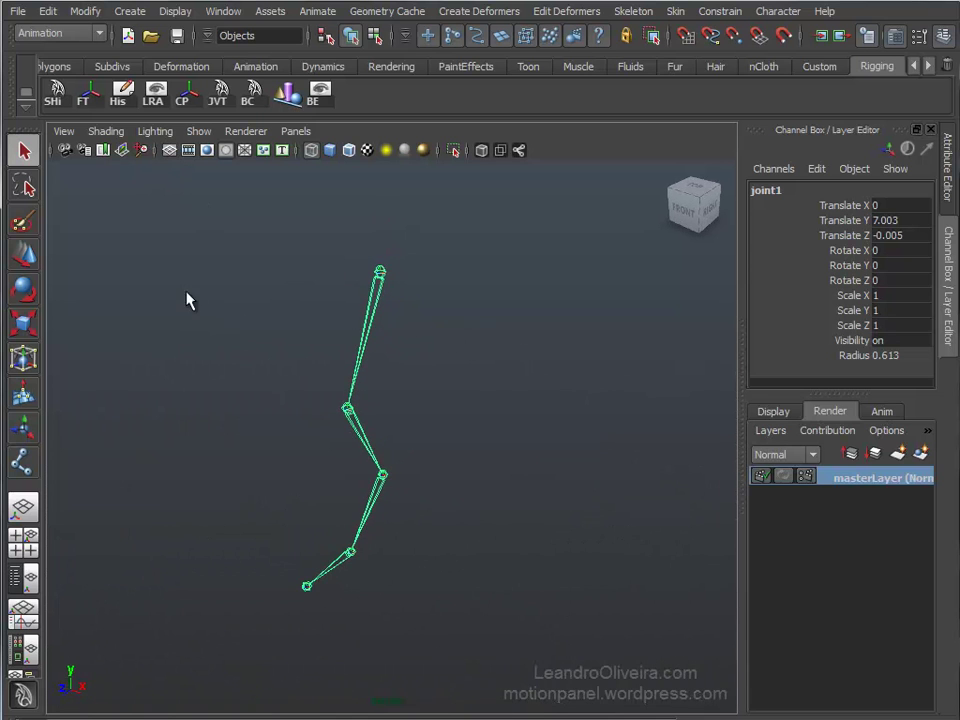
# Show a widened Outliner and expand the hierarchy from joint1 down to joint5
pyautogui.click(17, 585)
pyautogui.moveTo(183, 260); pyautogui.dragTo(281, 285)
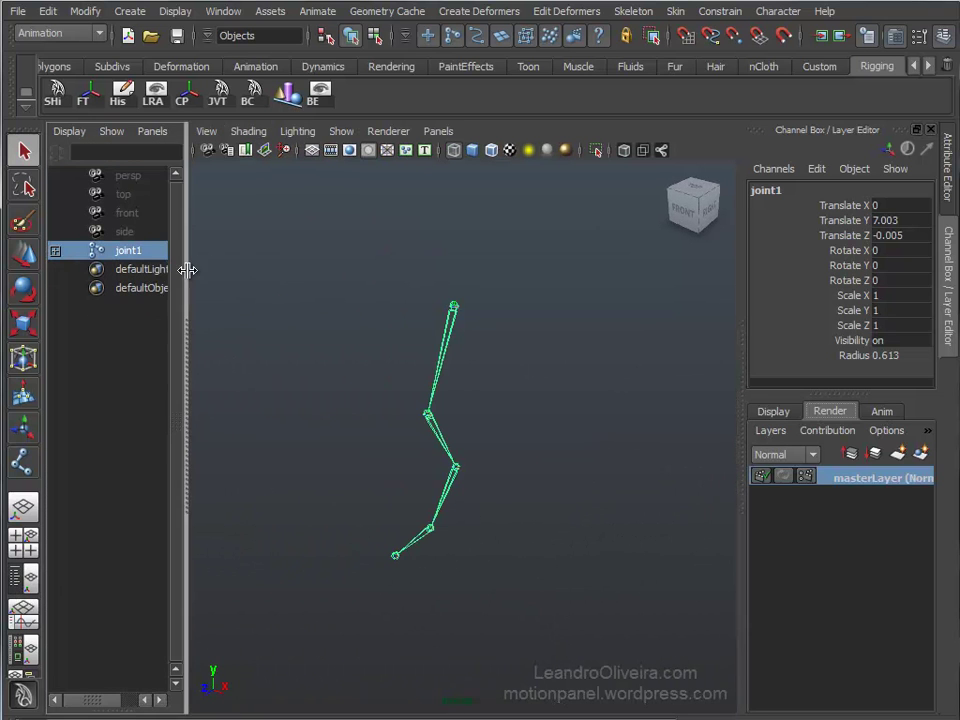
pyautogui.click(55, 252)
pyautogui.click(55, 269)
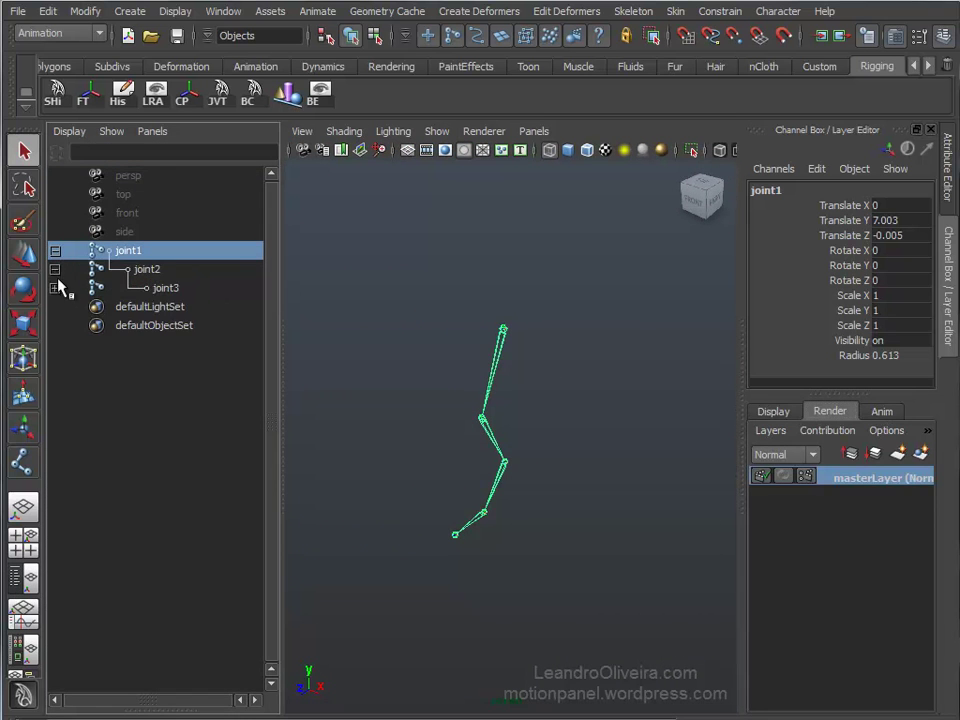
pyautogui.click(55, 288)
pyautogui.click(55, 306)
# Select joint1 through joint5, display their local rotation axes and frame them with F
pyautogui.keyDown('shift'); pyautogui.click(195, 330); pyautogui.keyUp('shift')
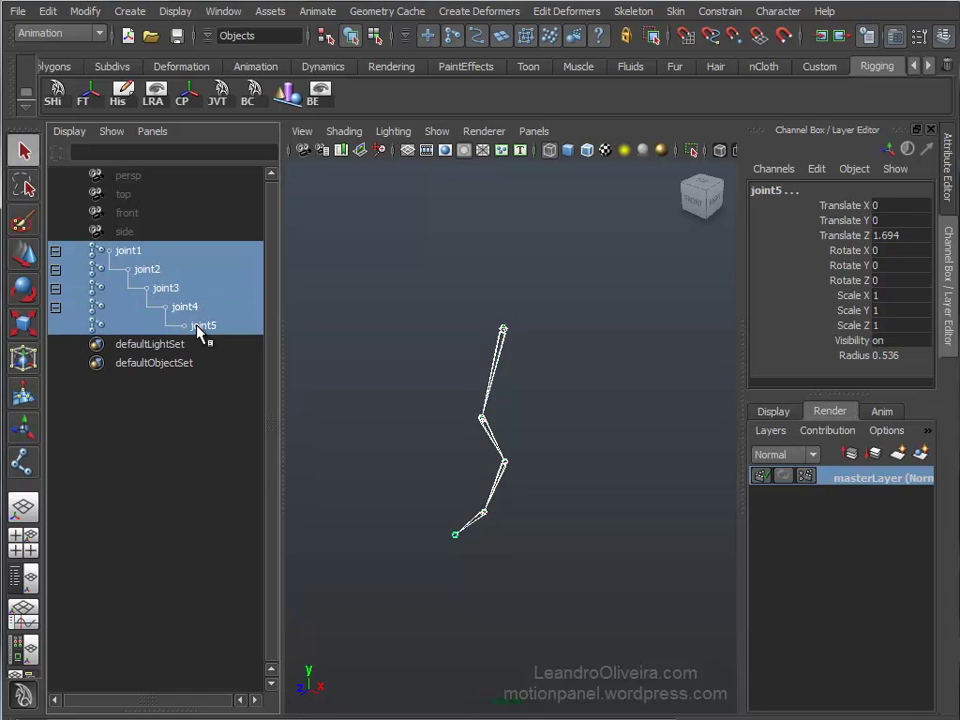
pyautogui.click(170, 11)
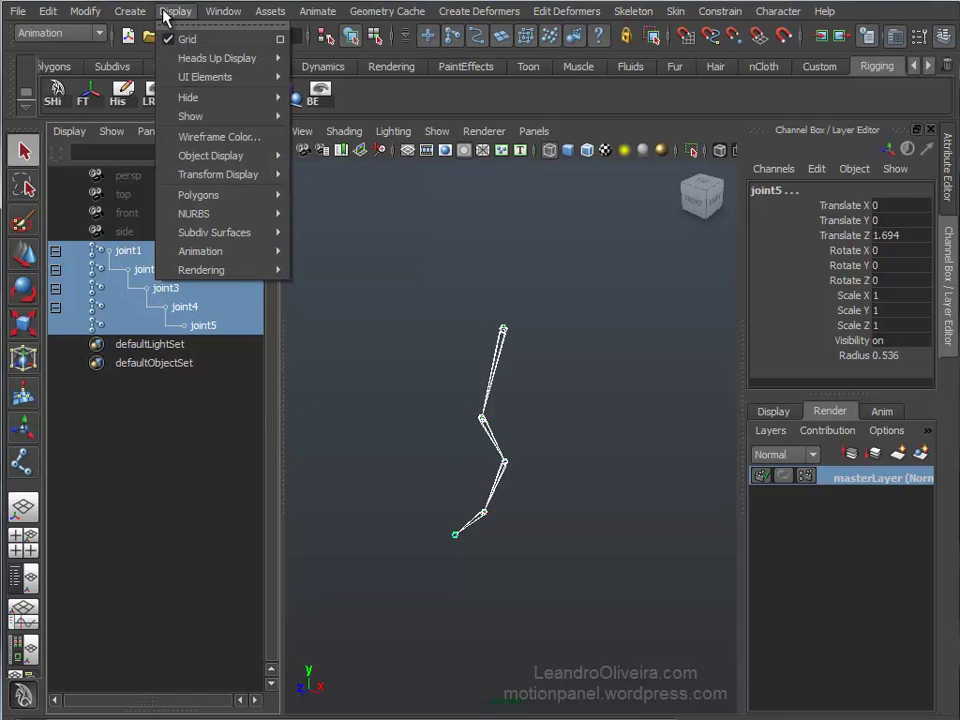
pyautogui.moveTo(218, 174)
pyautogui.click(349, 187)
pyautogui.press('f')
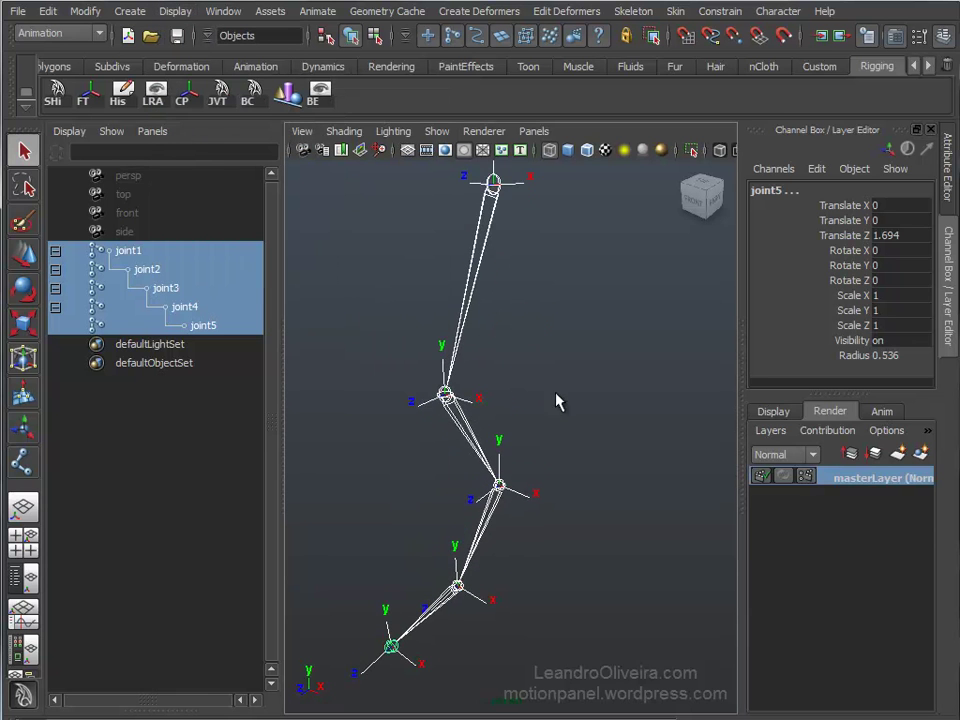
# Enlarge the perspective view and orbit around the chain to inspect the reoriented axes
pyautogui.press('space')
pyautogui.keyDown('alt'); pyautogui.moveTo(553, 373); pyautogui.dragTo(437, 385); pyautogui.keyUp('alt')
pyautogui.moveTo(437, 385)
pyautogui.keyDown('alt'); pyautogui.mouseDown(button='middle')
pyautogui.moveTo(476, 373)
pyautogui.moveTo(504, 388)
pyautogui.mouseUp(button='middle'); pyautogui.keyUp('alt')
pyautogui.moveTo(504, 388)
pyautogui.keyDown('alt'); pyautogui.mouseDown()
pyautogui.moveTo(501, 336)
pyautogui.moveTo(540, 388)
pyautogui.mouseUp(); pyautogui.keyUp('alt')
pyautogui.click(531, 366)
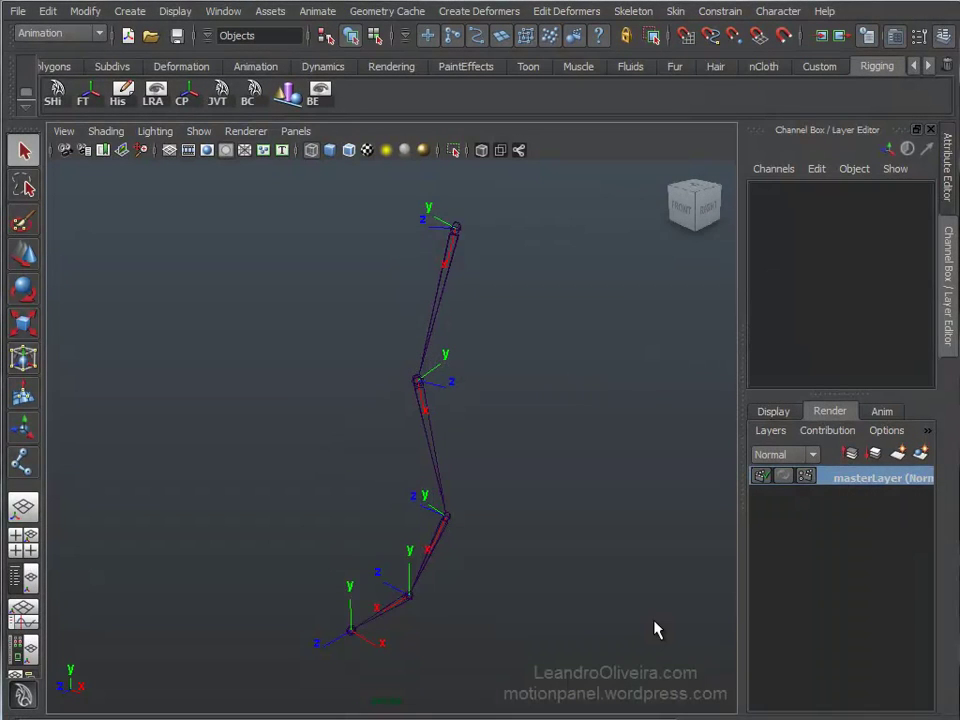
pyautogui.keyDown('alt'); pyautogui.moveTo(514, 360); pyautogui.dragTo(527, 358); pyautogui.keyUp('alt')
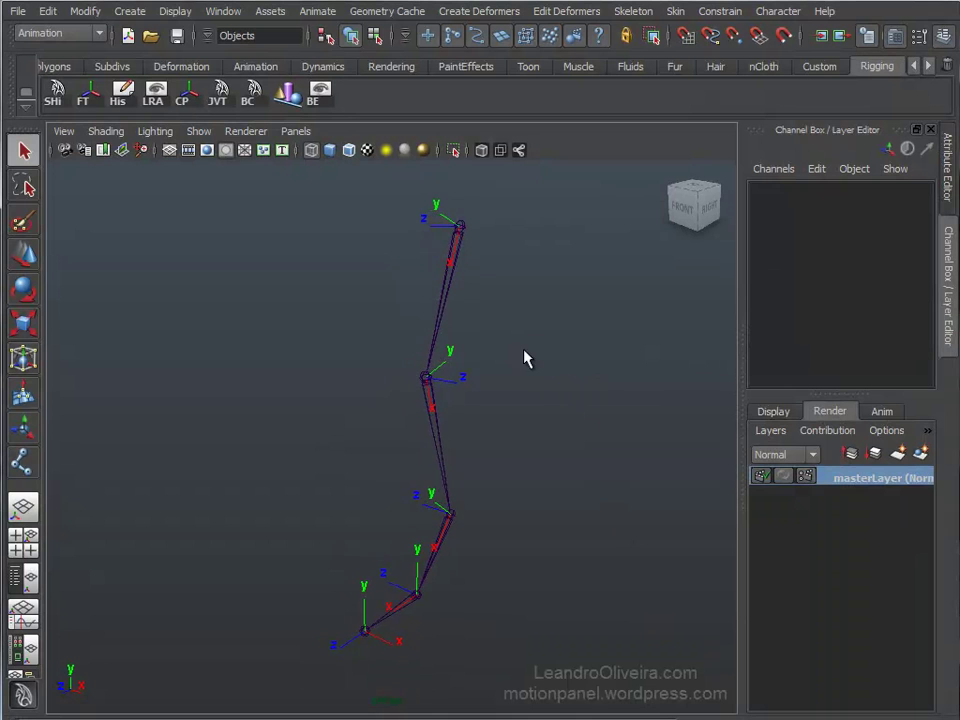
pyautogui.keyDown('alt'); pyautogui.moveTo(527, 358); pyautogui.dragTo(572, 358, button='middle'); pyautogui.keyUp('alt')
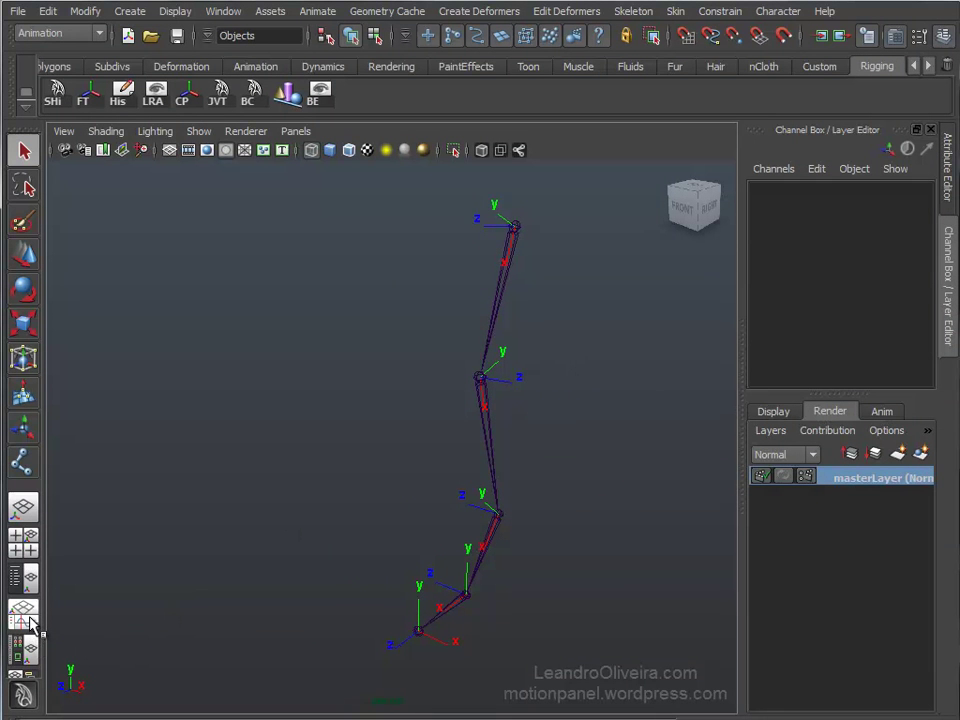
# Show a widened Outliner and expand joint1 through joint3 in the hierarchy
pyautogui.click(20, 581)
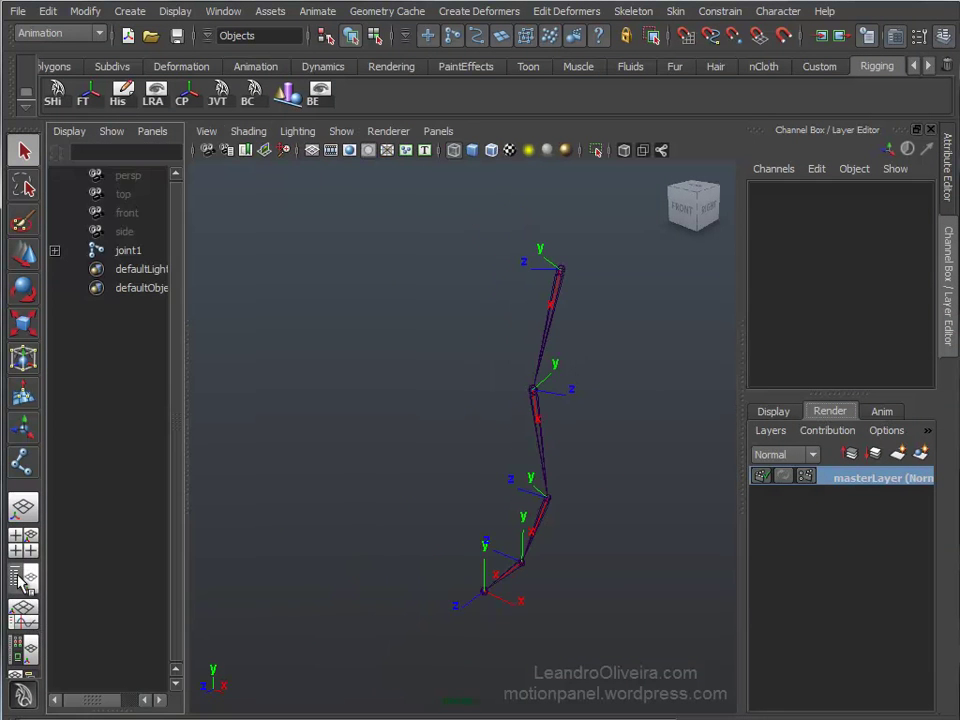
pyautogui.moveTo(184, 337); pyautogui.dragTo(302, 339)
pyautogui.click(54, 250)
pyautogui.click(54, 269)
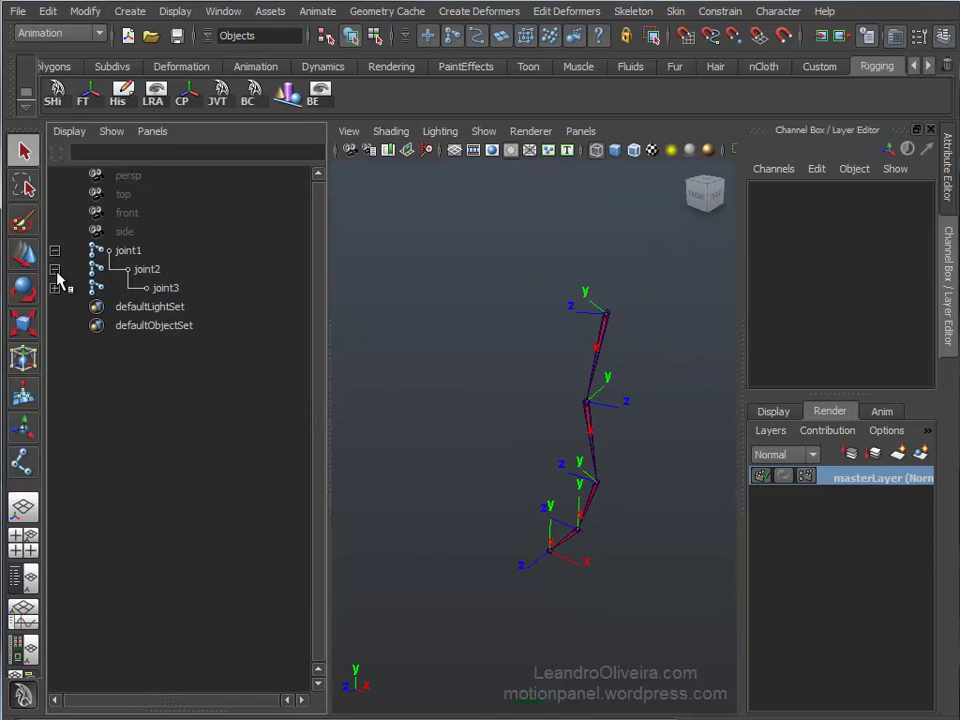
pyautogui.click(54, 288)
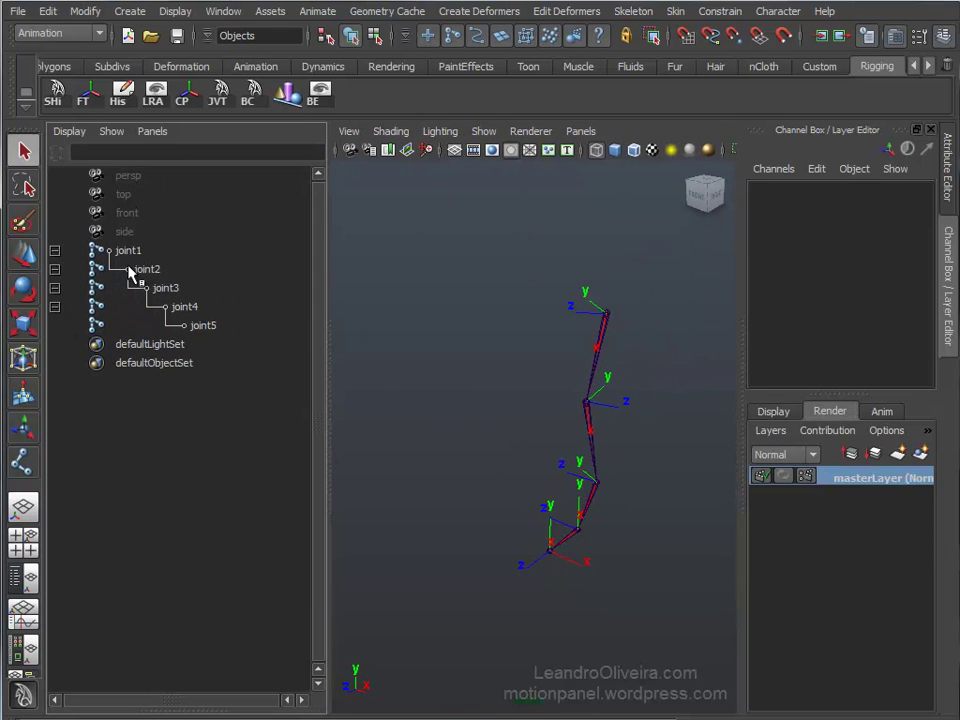
# Unparent joint2 and joint3 to the scene root in the Outliner
pyautogui.click(138, 269)
pyautogui.moveTo(140, 270); pyautogui.dragTo(147, 390, button='middle')
pyautogui.click(55, 269)
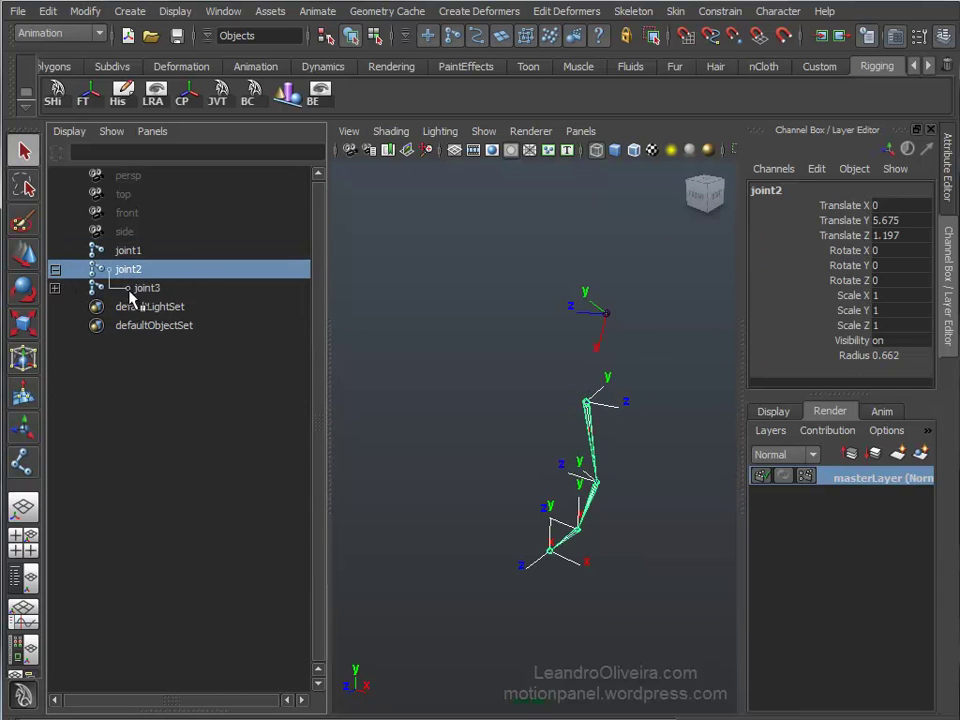
pyautogui.click(145, 287)
pyautogui.moveTo(145, 287); pyautogui.dragTo(143, 357, button='middle')
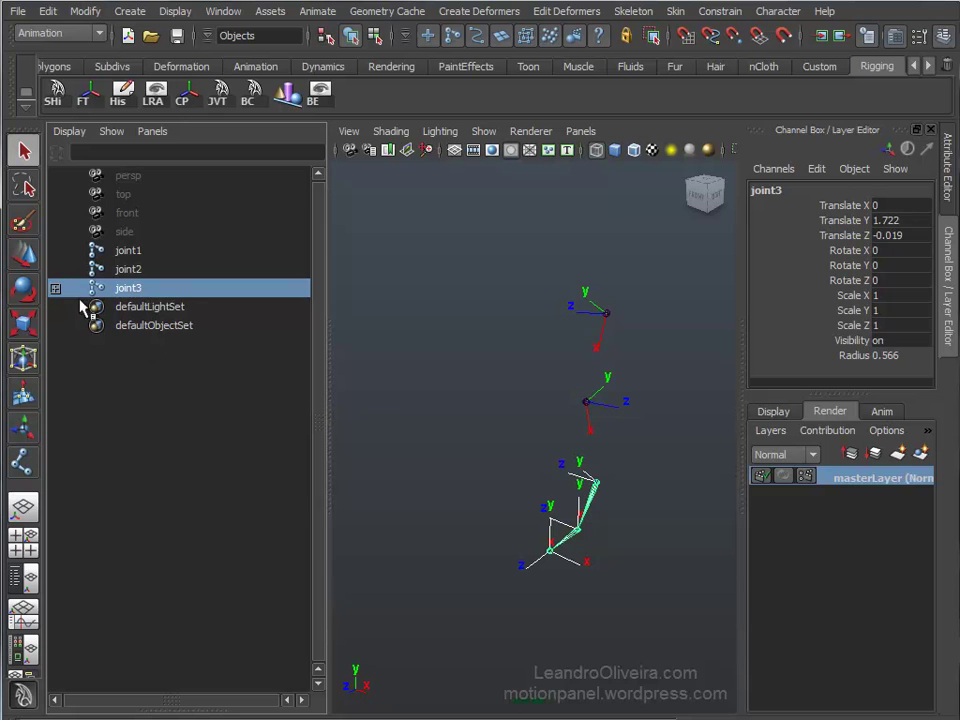
# Unparent joint4 and joint5 to the root, then return to the single perspective view
pyautogui.click(55, 288)
pyautogui.click(145, 306)
pyautogui.moveTo(145, 306); pyautogui.dragTo(143, 381, button='middle')
pyautogui.click(55, 307)
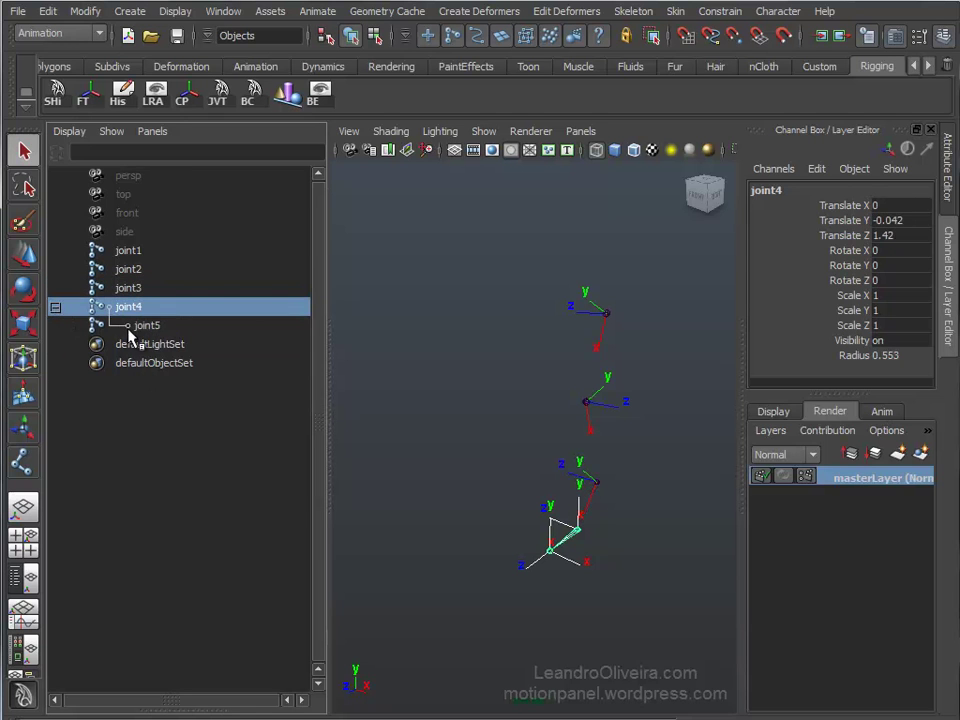
pyautogui.click(128, 328)
pyautogui.moveTo(146, 332); pyautogui.dragTo(147, 382, button='middle')
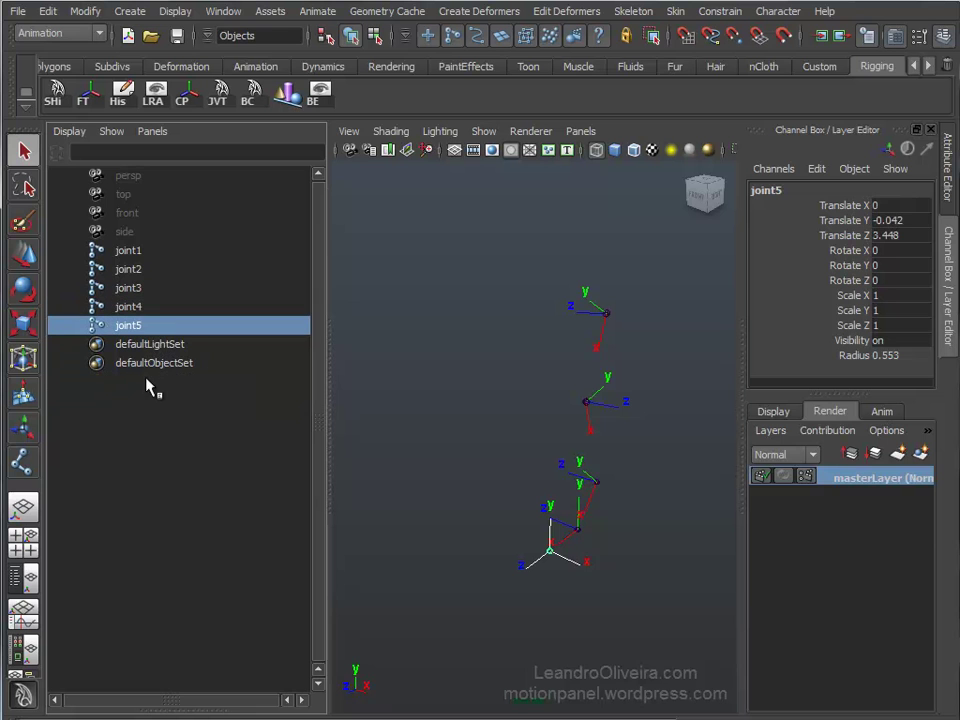
pyautogui.press('space')
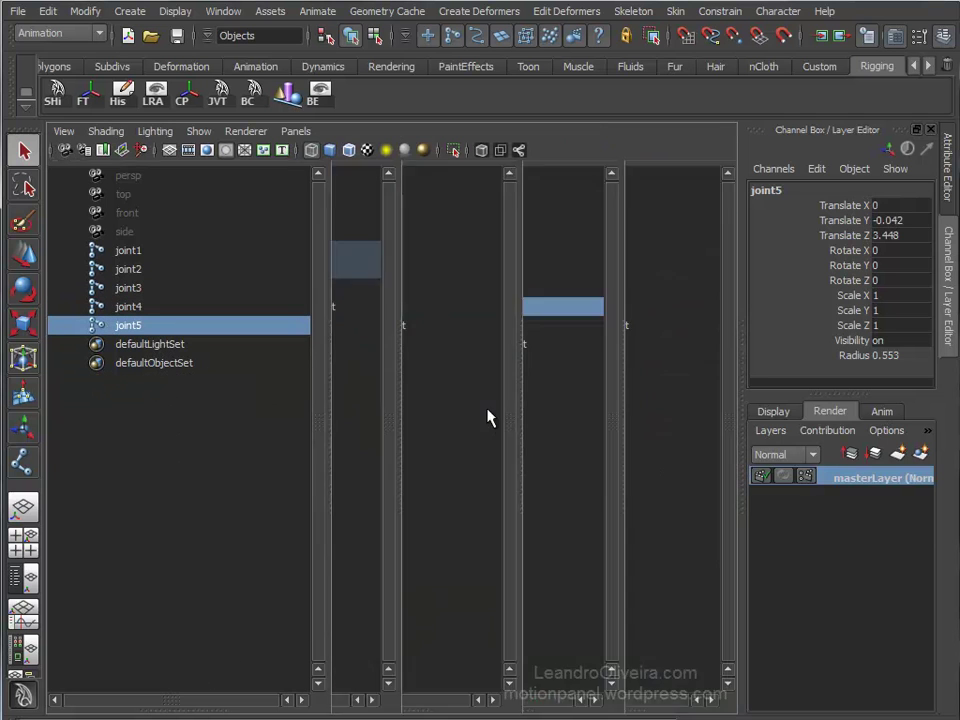
pyautogui.moveTo(445, 413)
pyautogui.keyDown('alt'); pyautogui.mouseDown()
pyautogui.moveTo(407, 409)
pyautogui.moveTo(452, 377)
pyautogui.moveTo(399, 377)
pyautogui.moveTo(414, 391)
pyautogui.moveTo(428, 372)
pyautogui.mouseUp(); pyautogui.keyUp('alt')
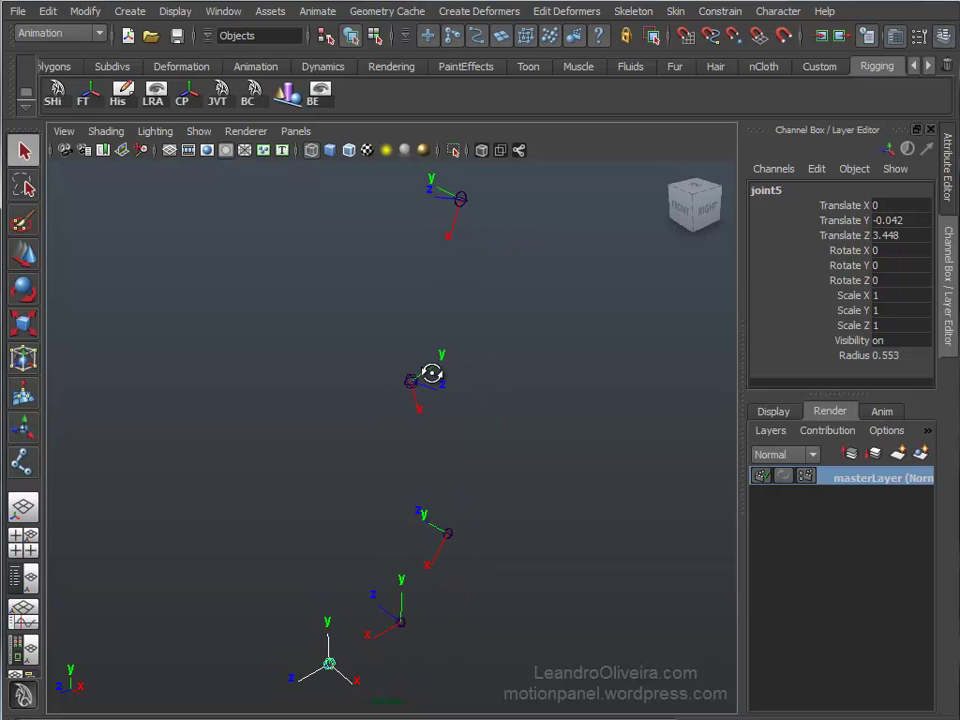
# Set joint1's Joint Orient X, Y and Z to 0 in the Attribute Editor
pyautogui.click(462, 201)
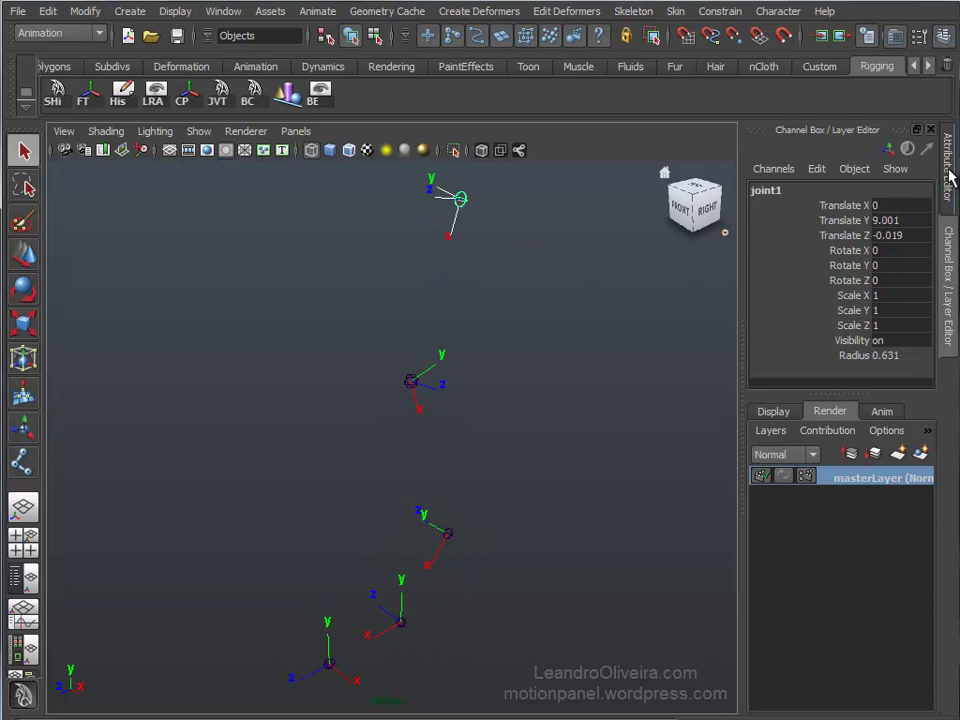
pyautogui.click(948, 160)
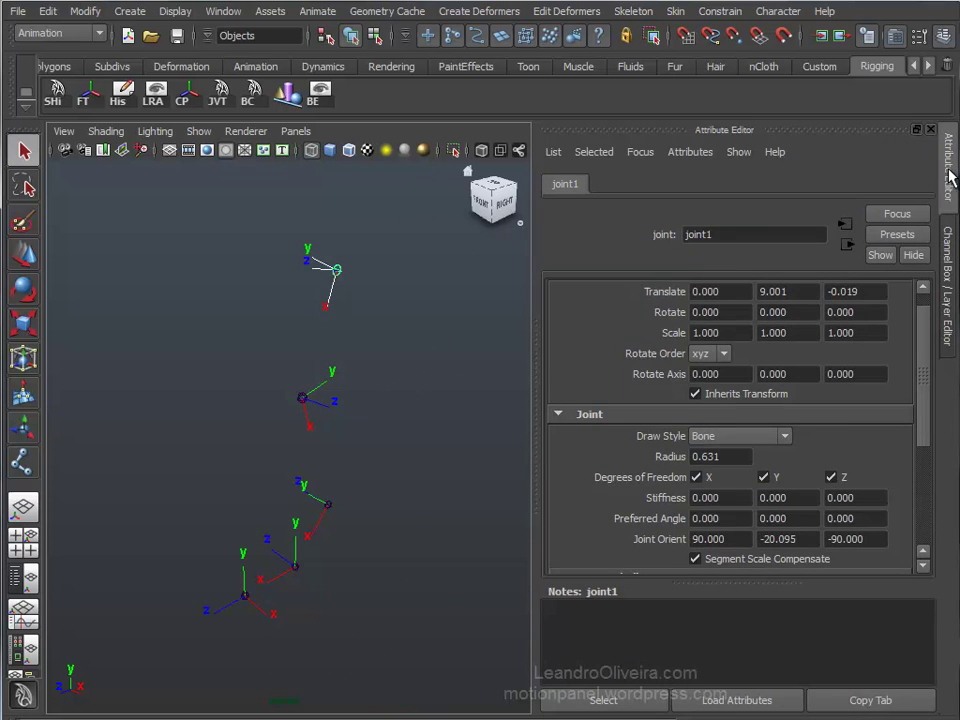
pyautogui.click(653, 540)
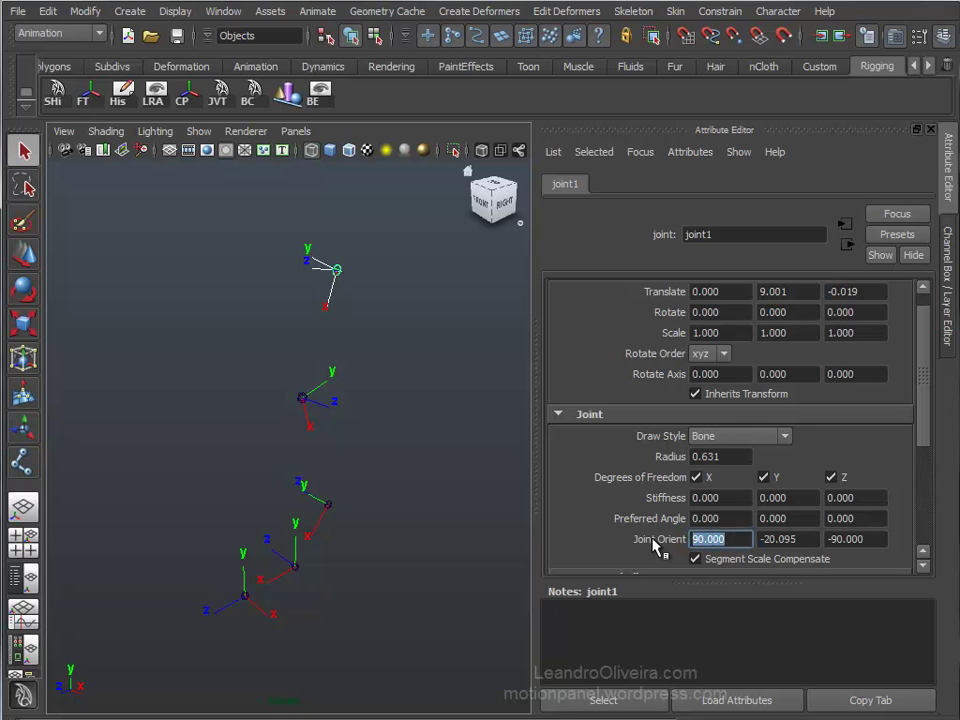
pyautogui.write('0')
pyautogui.press('Tab')
pyautogui.write('0')
pyautogui.press('Tab')
pyautogui.write('0')
pyautogui.scroll(-2, 654, 542)
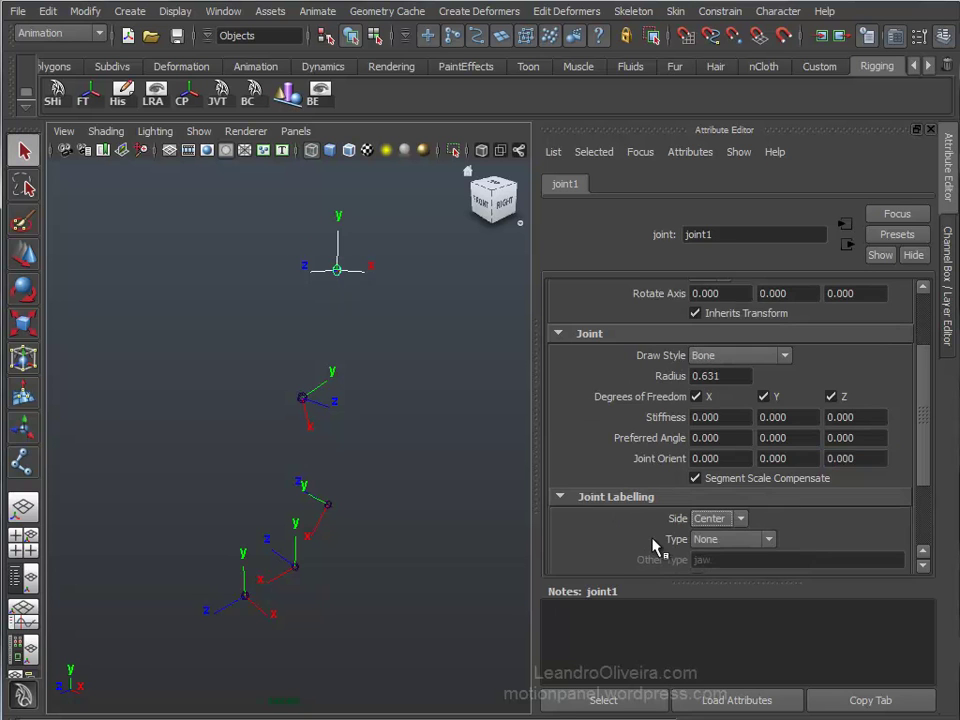
# Set joint2's Joint Orient X, Y and Z to 0
pyautogui.click(303, 400)
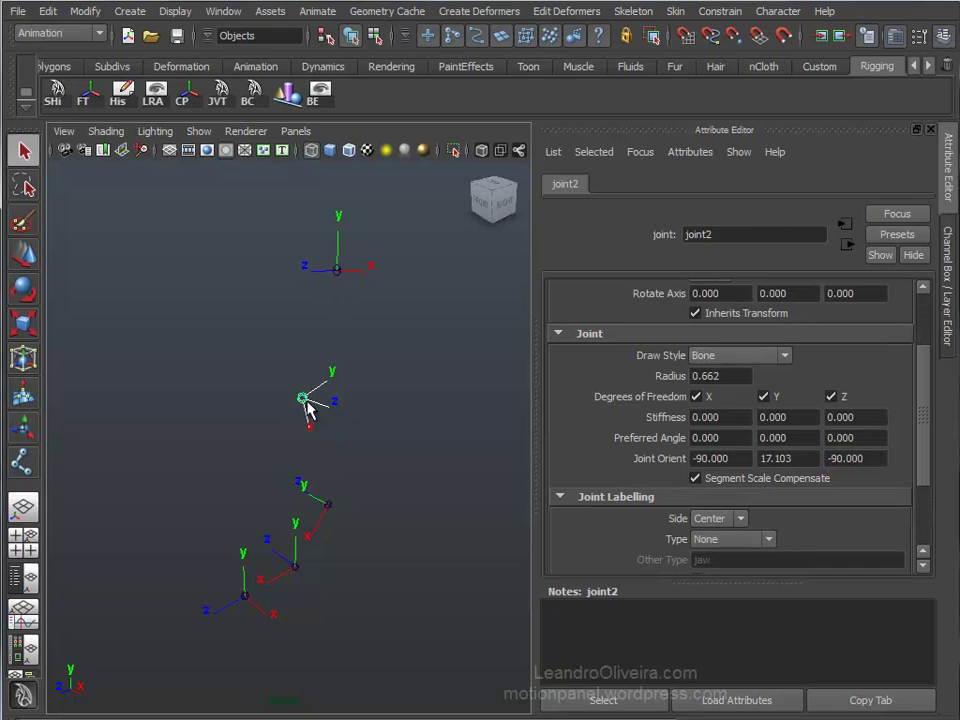
pyautogui.click(710, 458)
pyautogui.write('0')
pyautogui.press('Tab')
pyautogui.write('0')
pyautogui.press('Tab')
pyautogui.write('0')
pyautogui.press('Return')
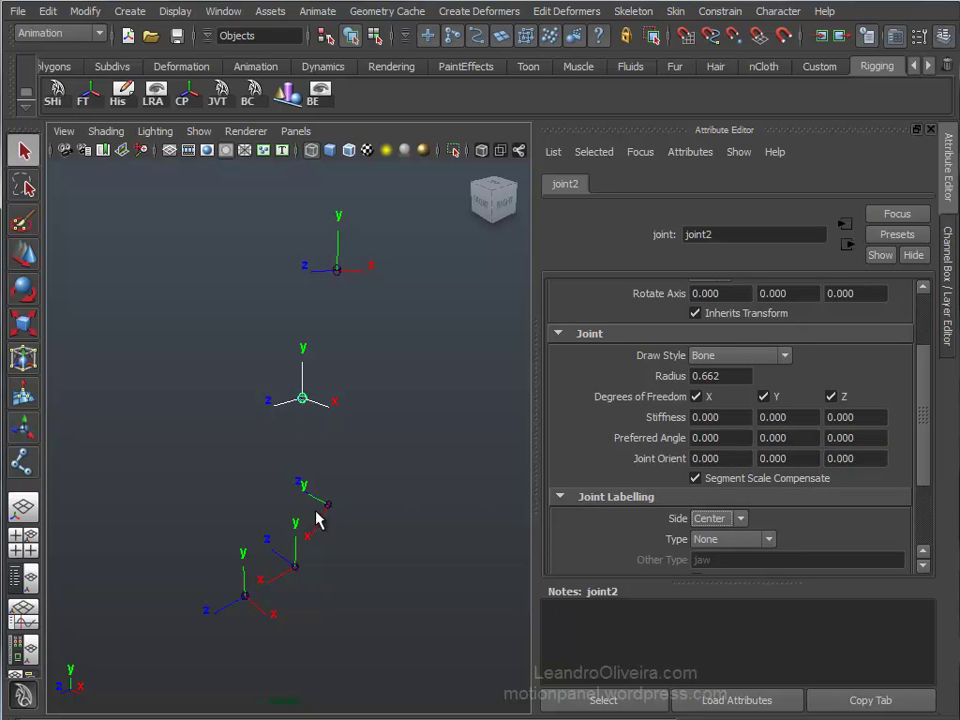
# Set joint3's Joint Orient X, Y and Z to 0
pyautogui.click(329, 508)
pyautogui.click(725, 458)
pyautogui.write('0')
pyautogui.press('Tab')
pyautogui.write('0')
pyautogui.press('Tab')
pyautogui.write('0')
pyautogui.press('Return')
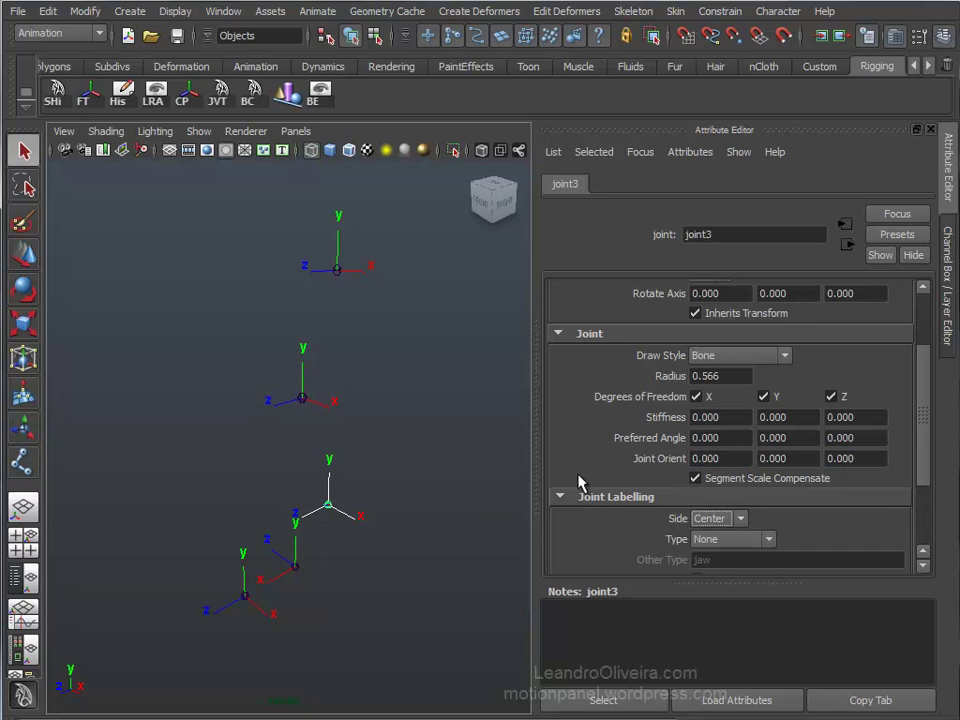
# Set joint4's Joint Orient X, Y and Z to 0, check joint5, then deselect
pyautogui.click(295, 567)
pyautogui.click(719, 458)
pyautogui.write('0')
pyautogui.press('Tab')
pyautogui.write('0')
pyautogui.press('Tab')
pyautogui.write('0')
pyautogui.press('Return')
pyautogui.click(246, 598)
pyautogui.click(410, 622)
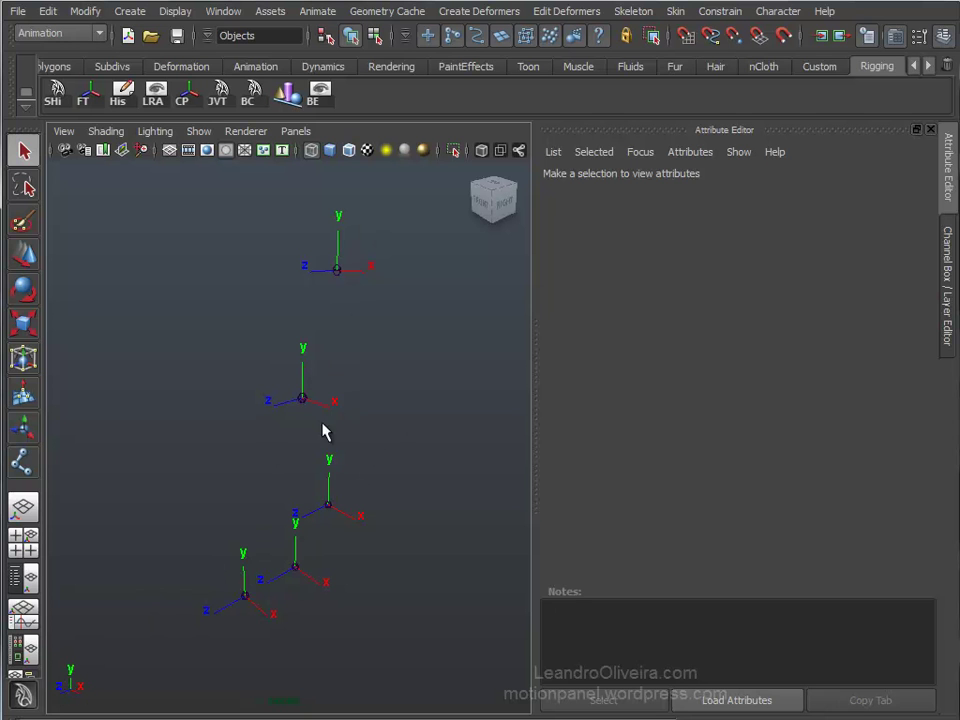
pyautogui.click(14, 578)
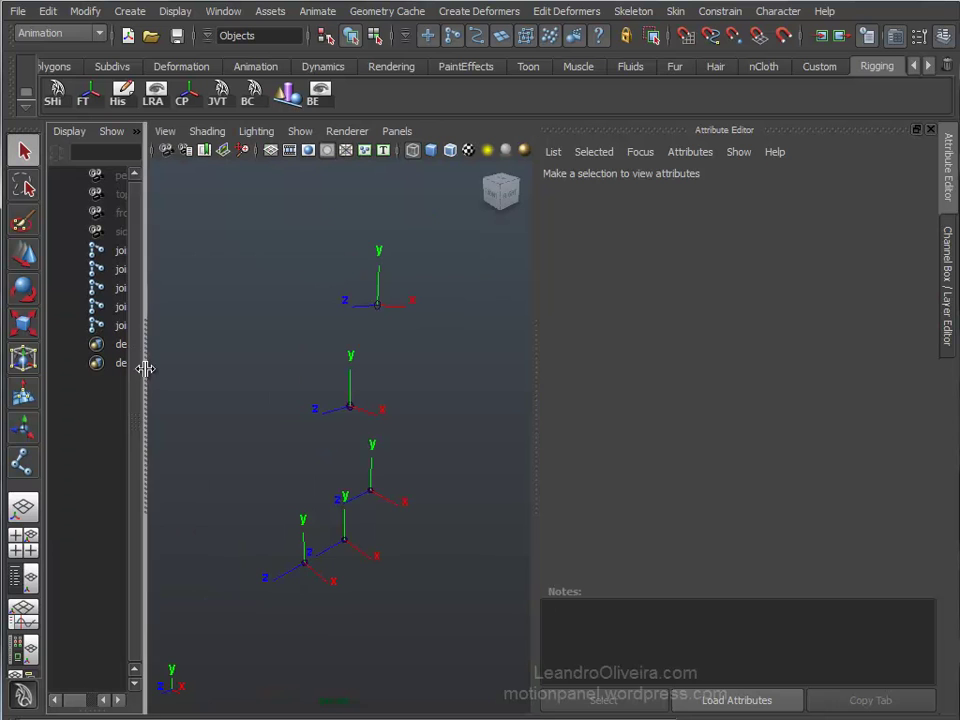
# In the Outliner, parent joint5→joint4→joint3→joint2→joint1, then return to single perspective view
pyautogui.moveTo(142, 370); pyautogui.dragTo(223, 367)
pyautogui.click(953, 235)
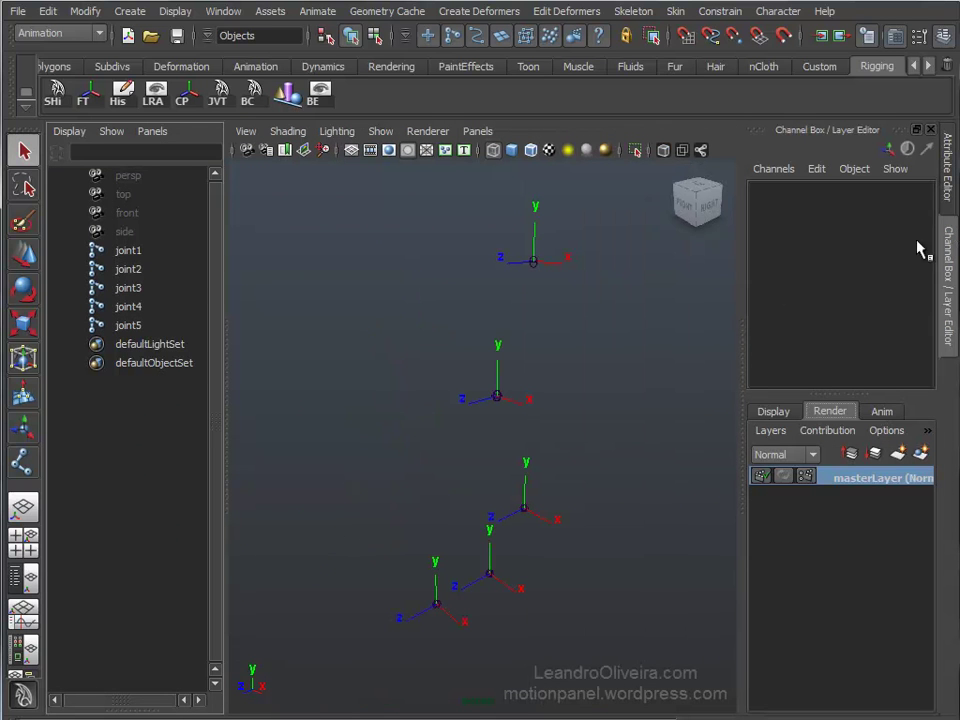
pyautogui.click(136, 328)
pyautogui.moveTo(136, 328); pyautogui.dragTo(134, 252, button='middle')
pyautogui.click(135, 306)
pyautogui.click(134, 287)
pyautogui.click(134, 269)
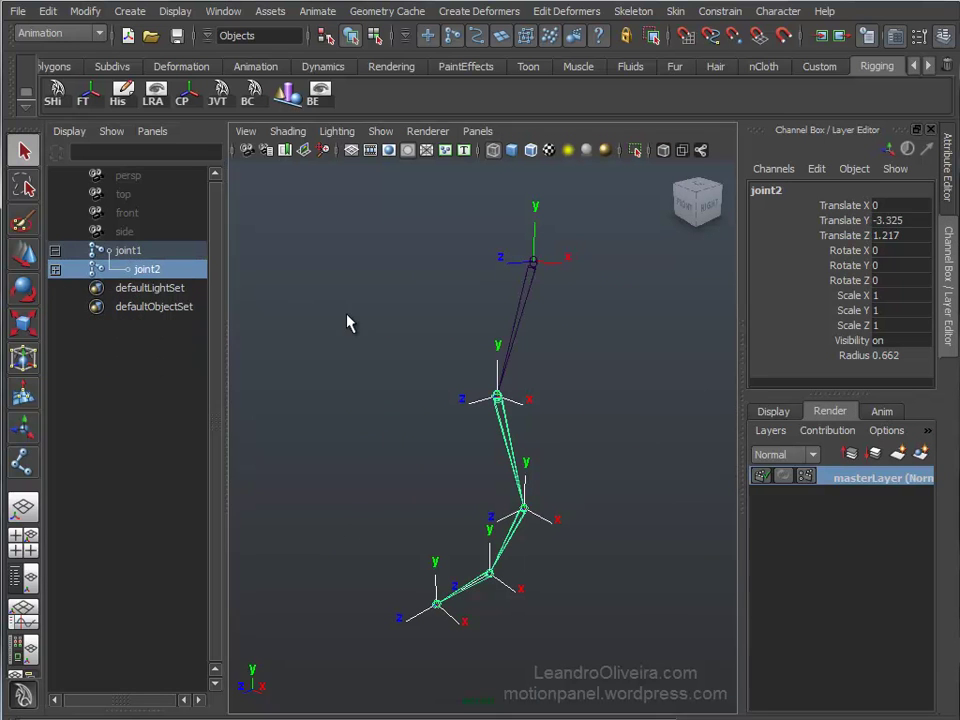
pyautogui.click(347, 322)
pyautogui.moveTo(454, 379)
pyautogui.keyDown('alt'); pyautogui.mouseDown()
pyautogui.moveTo(446, 371)
pyautogui.moveTo(458, 371)
pyautogui.moveTo(499, 446)
pyautogui.moveTo(486, 437)
pyautogui.moveTo(500, 439)
pyautogui.mouseUp(); pyautogui.keyUp('alt')
pyautogui.press('space')
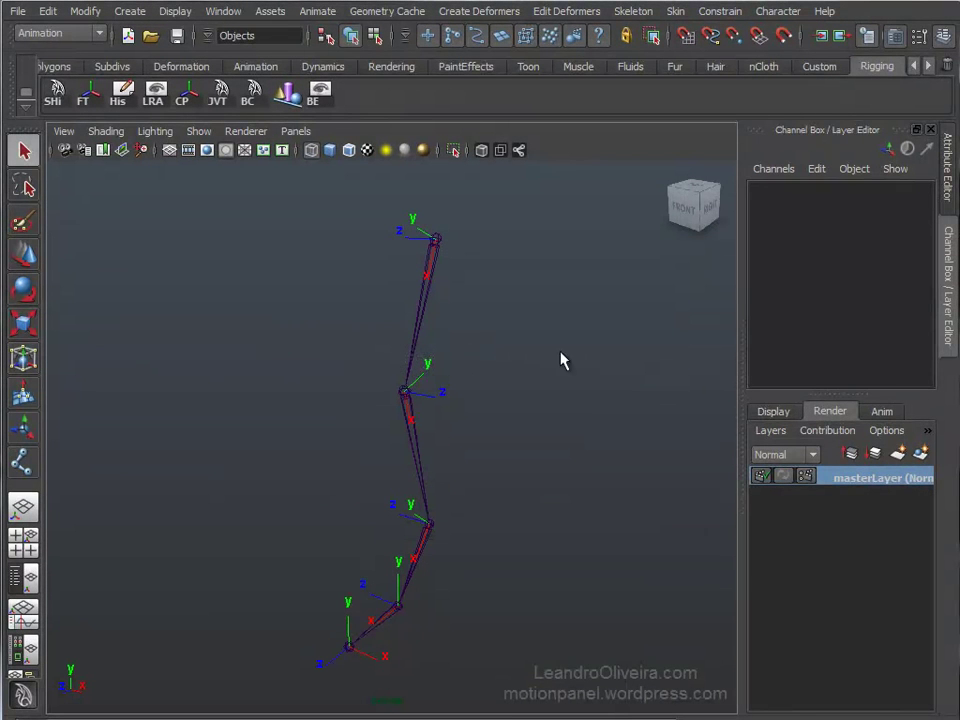
# Select joint2 and reset the Skeleton > Orient Joint options to defaults
pyautogui.keyDown('alt'); pyautogui.moveTo(523, 374); pyautogui.dragTo(450, 397); pyautogui.keyUp('alt')
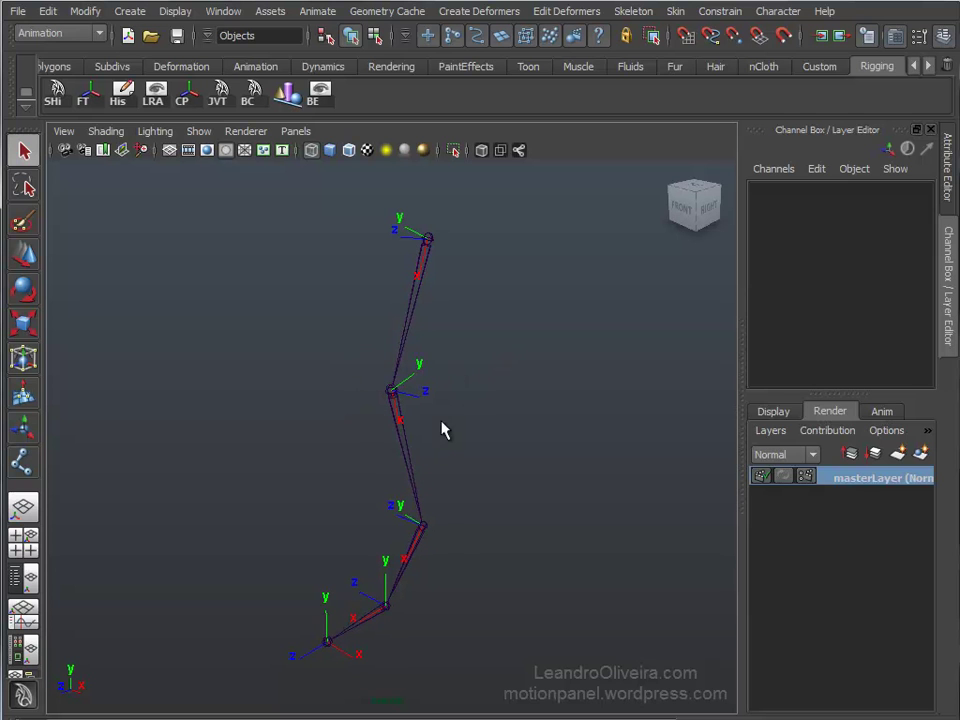
pyautogui.keyDown('alt'); pyautogui.moveTo(471, 429); pyautogui.dragTo(495, 426); pyautogui.keyUp('alt')
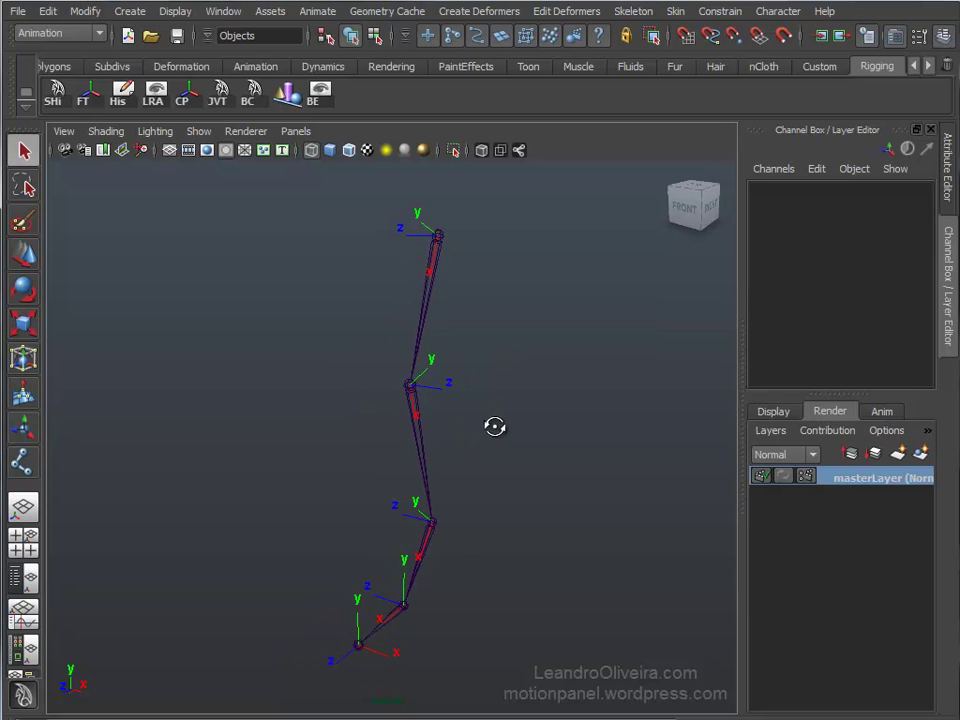
pyautogui.click(411, 386)
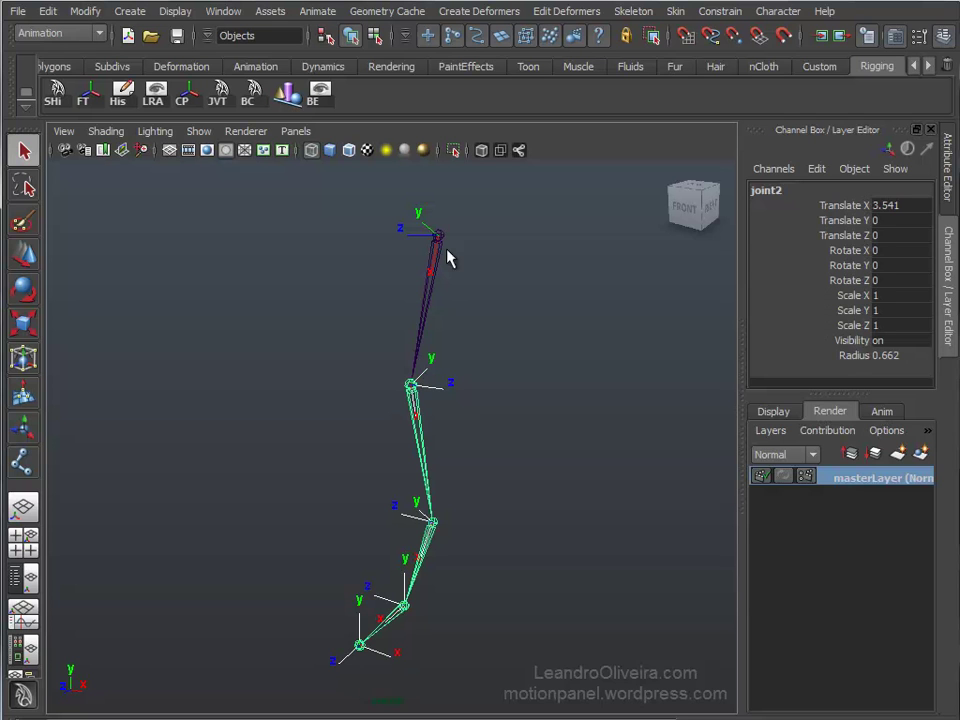
pyautogui.click(632, 12)
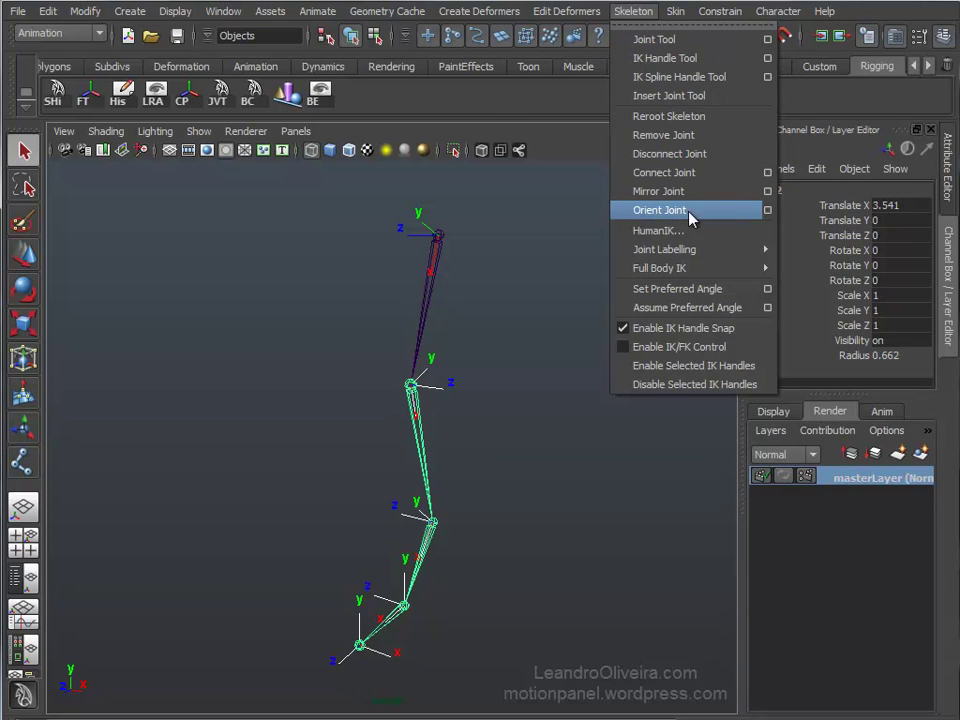
pyautogui.click(767, 212)
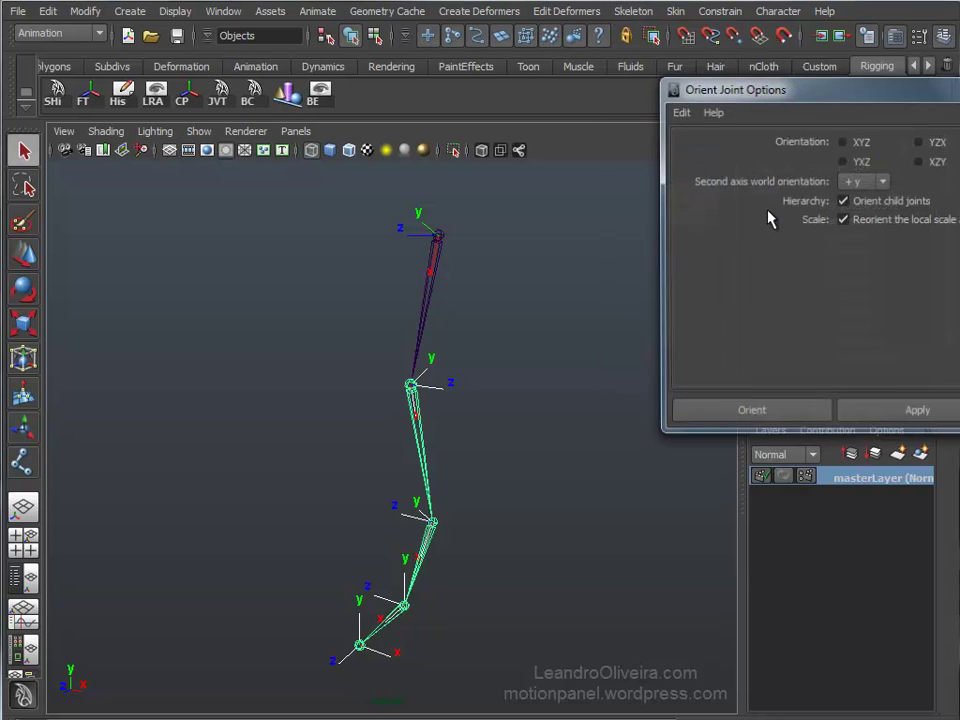
pyautogui.click(680, 112)
pyautogui.click(695, 149)
# Set the Orient Joint orientation to XZY, keeping second axis world orientation +y
pyautogui.moveTo(790, 95); pyautogui.dragTo(755, 145)
pyautogui.moveTo(560, 272)
pyautogui.keyDown('alt'); pyautogui.mouseDown()
pyautogui.moveTo(484, 272)
pyautogui.moveTo(476, 291)
pyautogui.mouseUp(); pyautogui.keyUp('alt')
pyautogui.keyDown('alt'); pyautogui.moveTo(368, 348); pyautogui.dragTo(439, 441, button='right'); pyautogui.keyUp('alt')
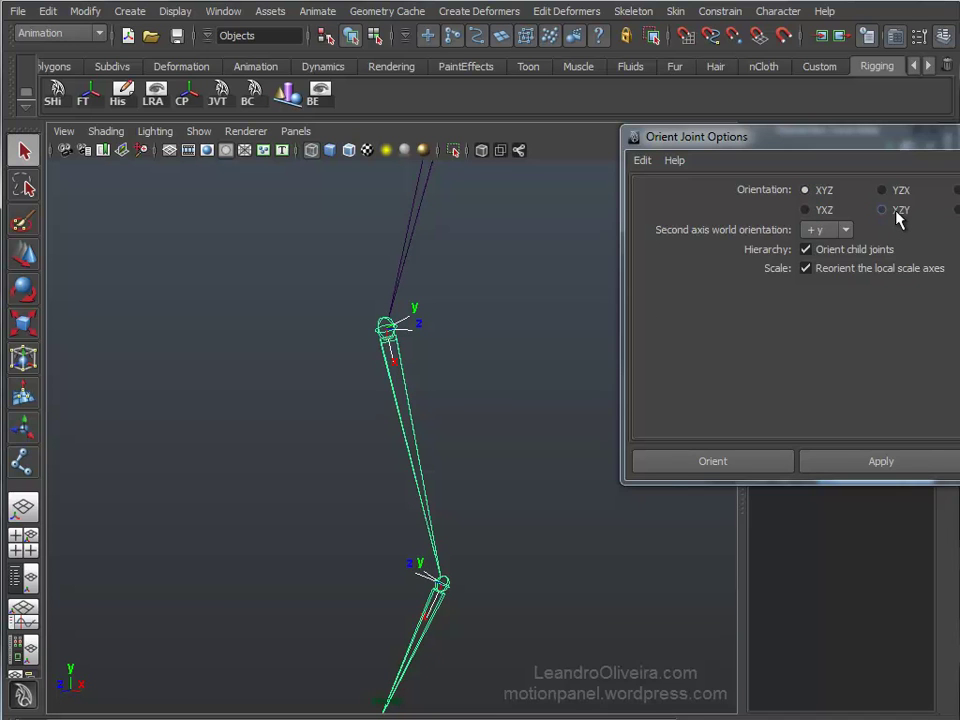
pyautogui.moveTo(437, 317)
pyautogui.keyDown('alt'); pyautogui.mouseDown()
pyautogui.moveTo(445, 352)
pyautogui.moveTo(497, 443)
pyautogui.mouseUp(); pyautogui.keyUp('alt')
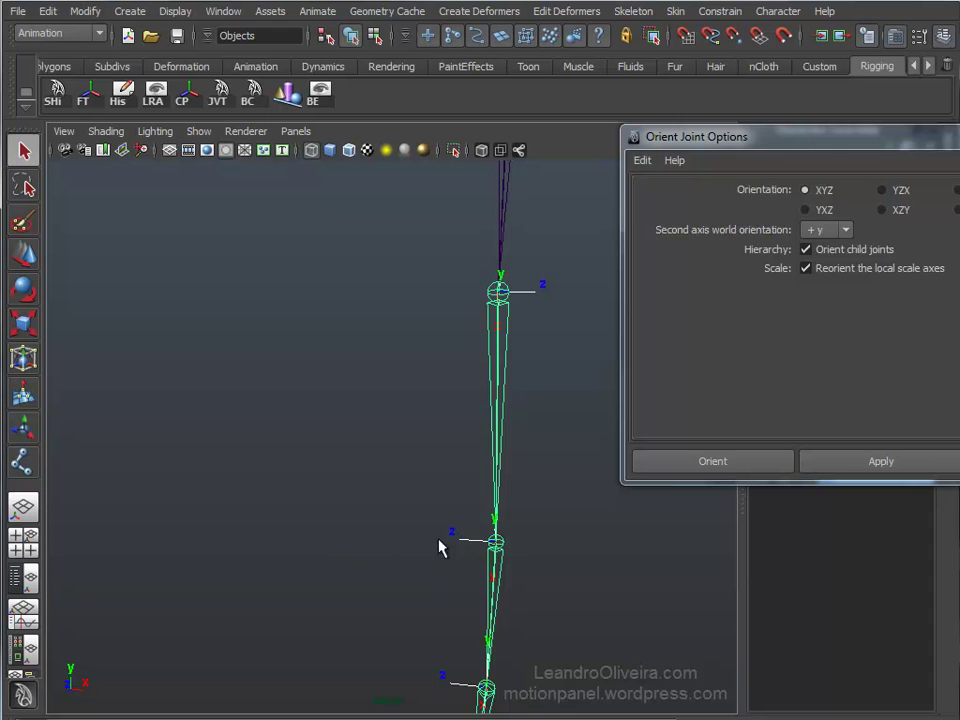
pyautogui.keyDown('alt'); pyautogui.moveTo(497, 413); pyautogui.dragTo(454, 422); pyautogui.keyUp('alt')
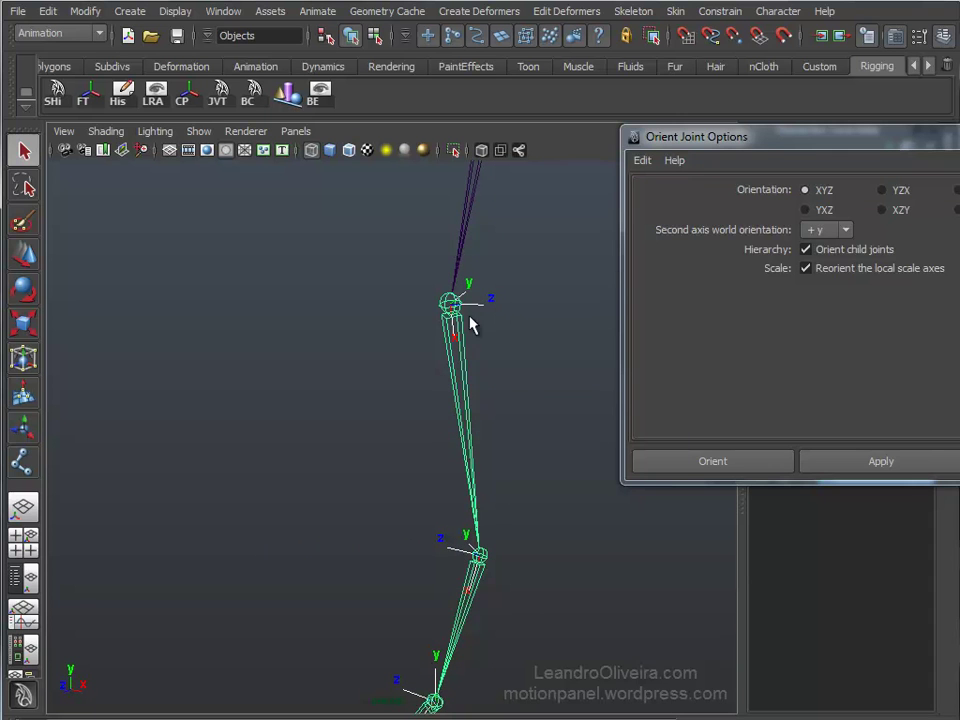
pyautogui.moveTo(139, 634)
pyautogui.keyDown('alt'); pyautogui.mouseDown()
pyautogui.moveTo(161, 647)
pyautogui.moveTo(134, 662)
pyautogui.moveTo(161, 636)
pyautogui.mouseUp(); pyautogui.keyUp('alt')
pyautogui.keyDown('alt'); pyautogui.moveTo(161, 636); pyautogui.dragTo(283, 551, button='middle'); pyautogui.keyUp('alt')
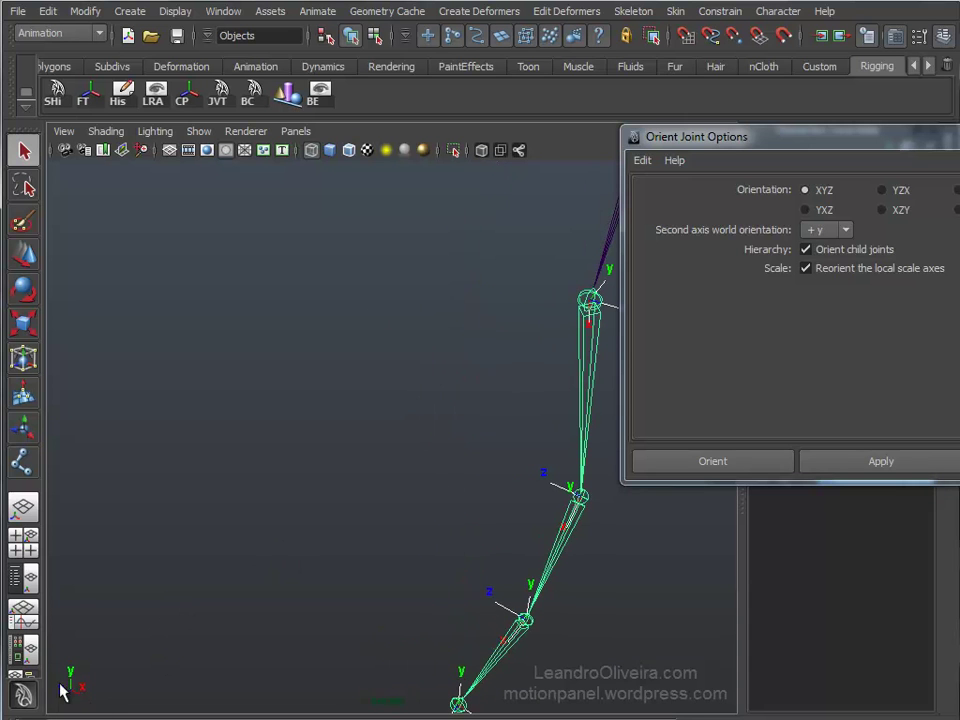
pyautogui.moveTo(296, 501)
pyautogui.keyDown('alt'); pyautogui.mouseDown(button='middle')
pyautogui.moveTo(240, 495)
pyautogui.moveTo(221, 510)
pyautogui.mouseUp(button='middle'); pyautogui.keyUp('alt')
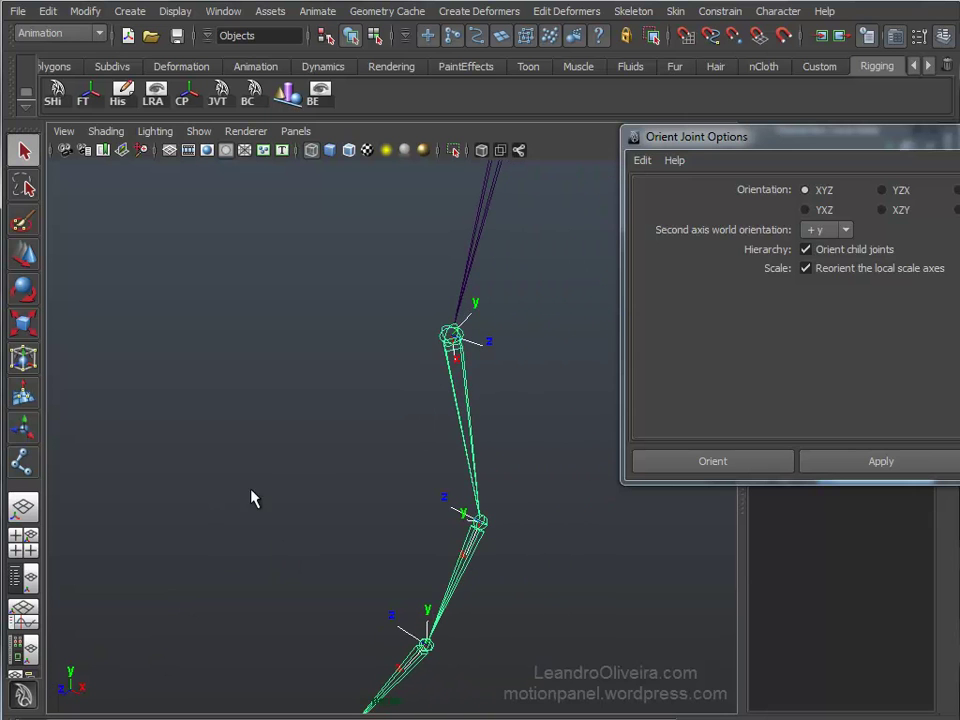
pyautogui.click(882, 212)
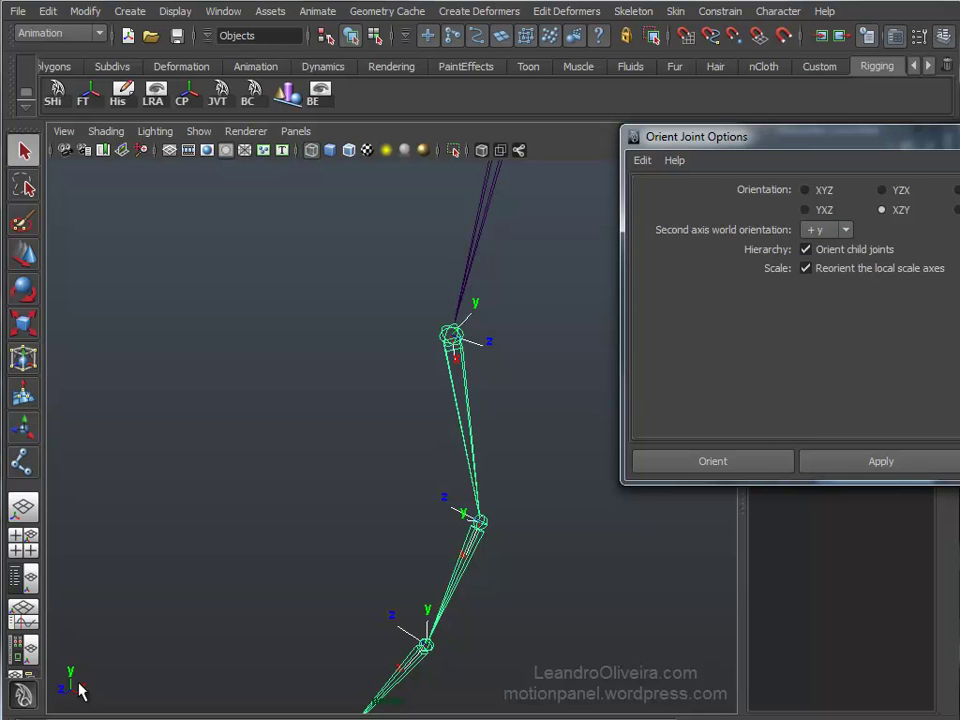
# Apply XZY orientation with -x second world axis to joint2 only, child joints unchecked
pyautogui.click(846, 230)
pyautogui.click(818, 262)
pyautogui.click(806, 251)
pyautogui.click(826, 466)
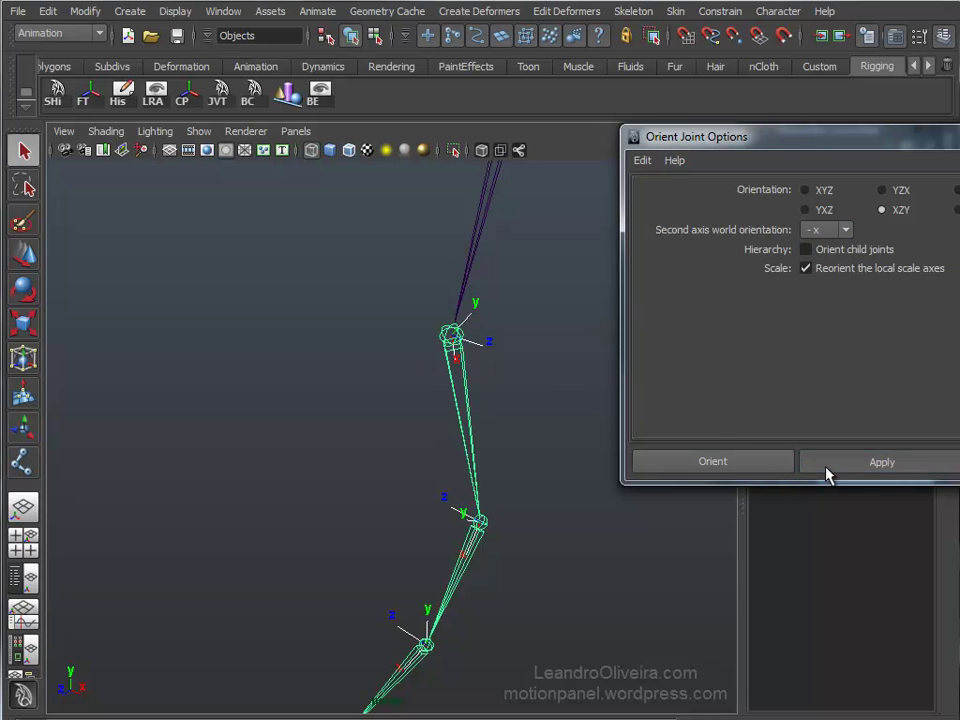
pyautogui.moveTo(525, 420)
pyautogui.keyDown('alt'); pyautogui.mouseDown()
pyautogui.moveTo(583, 400)
pyautogui.moveTo(505, 388)
pyautogui.moveTo(523, 431)
pyautogui.moveTo(467, 431)
pyautogui.moveTo(452, 421)
pyautogui.moveTo(479, 415)
pyautogui.mouseUp(); pyautogui.keyUp('alt')
pyautogui.keyDown('alt'); pyautogui.moveTo(499, 386); pyautogui.dragTo(486, 410, button='middle'); pyautogui.keyUp('alt')
pyautogui.click(356, 638)
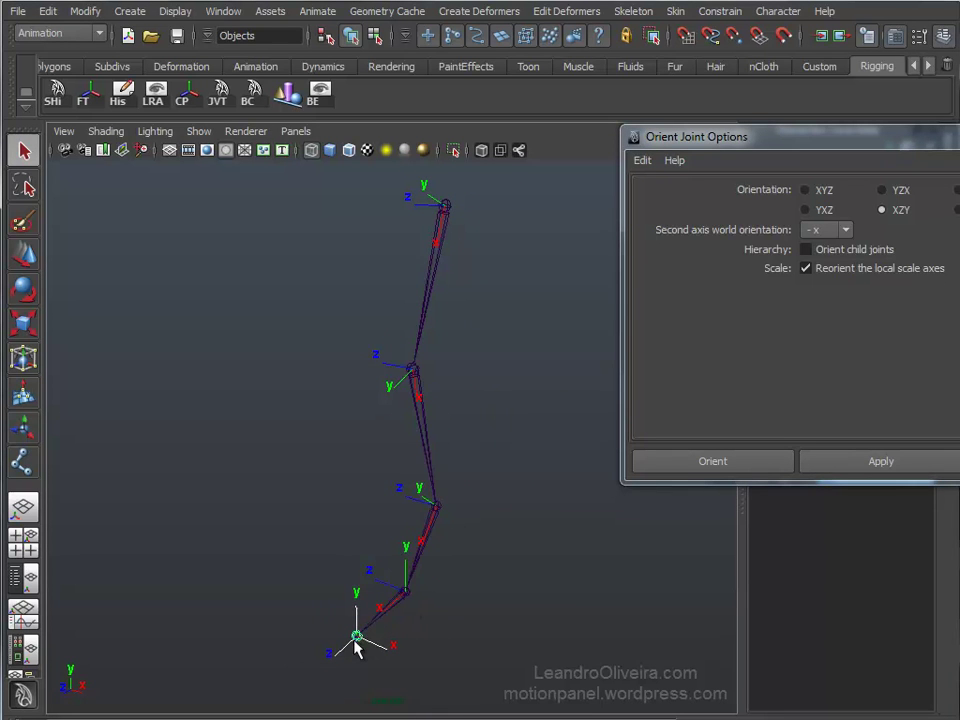
pyautogui.keyDown('alt'); pyautogui.moveTo(428, 568); pyautogui.dragTo(435, 407, button='middle'); pyautogui.keyUp('alt')
pyautogui.moveTo(435, 407)
pyautogui.keyDown('alt'); pyautogui.mouseDown()
pyautogui.moveTo(491, 489)
pyautogui.moveTo(531, 527)
pyautogui.moveTo(538, 522)
pyautogui.mouseUp(); pyautogui.keyUp('alt')
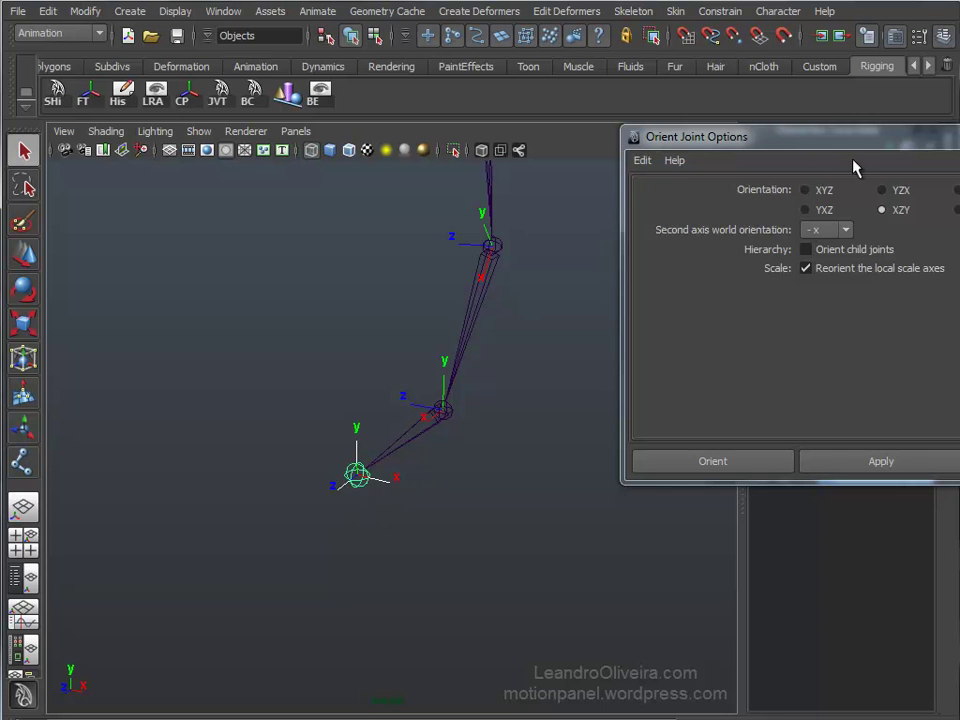
# Reset Orient Joint options to defaults (XYZ, +y, orient child joints) and view the chain
pyautogui.click(643, 161)
pyautogui.click(662, 199)
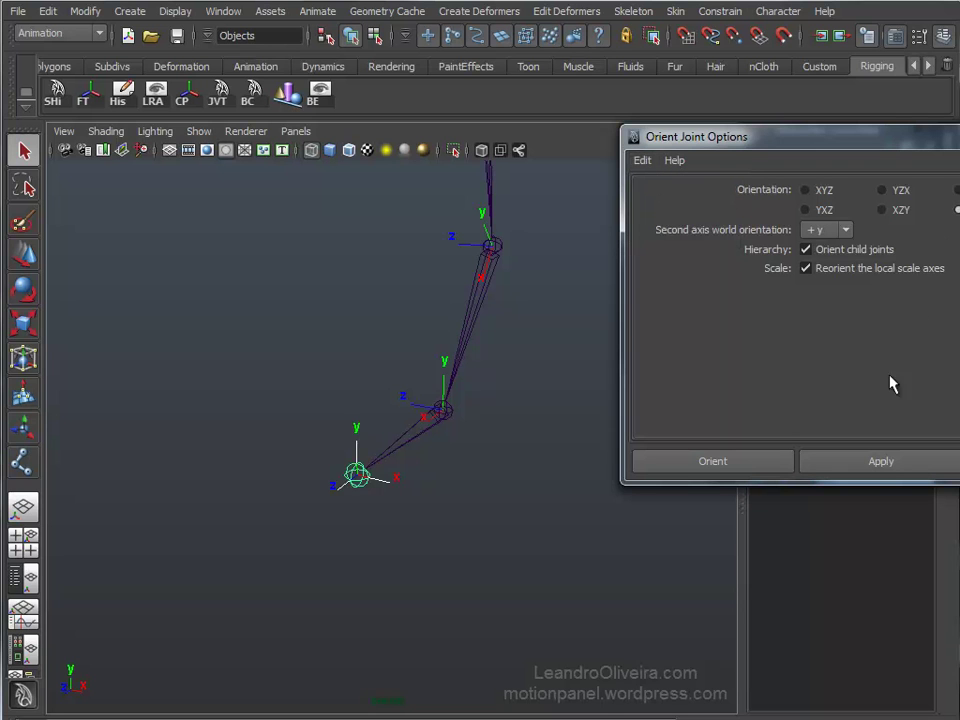
pyautogui.moveTo(516, 469)
pyautogui.keyDown('alt'); pyautogui.mouseDown()
pyautogui.moveTo(481, 455)
pyautogui.moveTo(476, 555)
pyautogui.moveTo(514, 579)
pyautogui.moveTo(504, 499)
pyautogui.moveTo(516, 571)
pyautogui.moveTo(493, 534)
pyautogui.moveTo(448, 540)
pyautogui.mouseUp(); pyautogui.keyUp('alt')
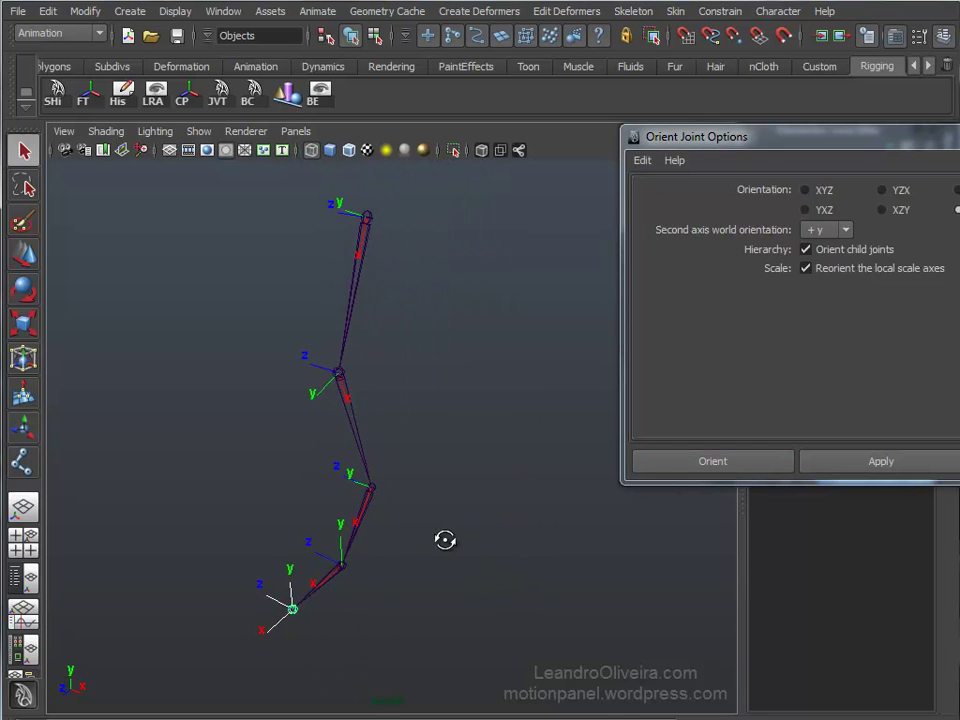
pyautogui.moveTo(446, 546)
pyautogui.keyDown('alt'); pyautogui.mouseDown(button='middle')
pyautogui.moveTo(534, 486)
pyautogui.moveTo(705, 495)
pyautogui.mouseUp(button='middle'); pyautogui.keyUp('alt')
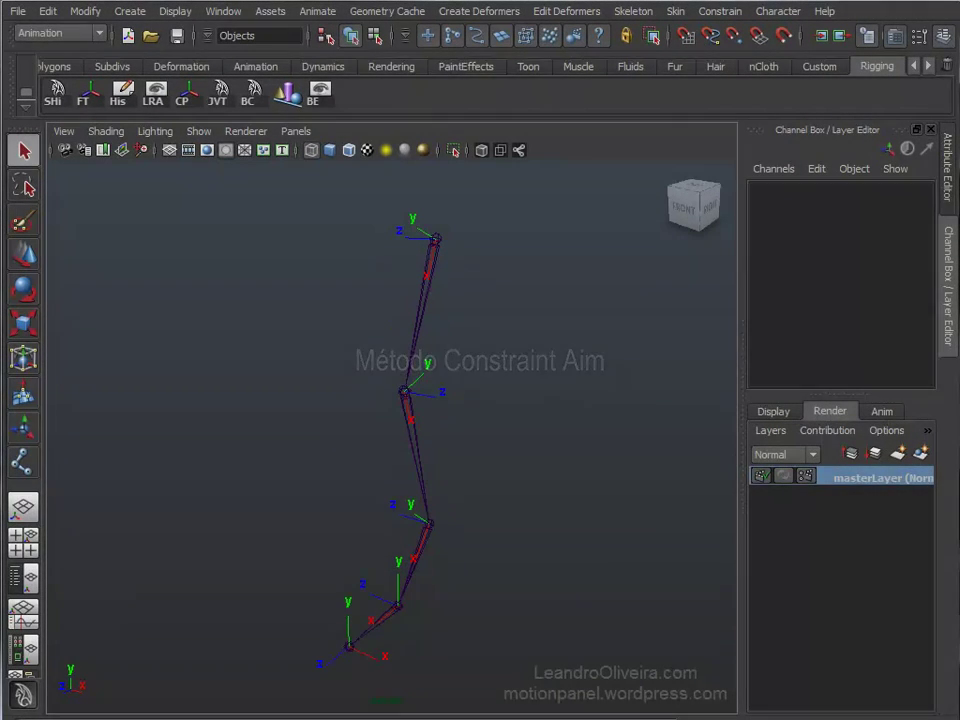
# Switch to the Persp/Outliner layout and widen the Outliner to show the joint1 hierarchy
pyautogui.moveTo(579, 467)
pyautogui.keyDown('alt'); pyautogui.mouseDown()
pyautogui.moveTo(596, 450)
pyautogui.moveTo(559, 450)
pyautogui.moveTo(594, 448)
pyautogui.moveTo(589, 461)
pyautogui.moveTo(575, 455)
pyautogui.moveTo(574, 439)
pyautogui.mouseUp(); pyautogui.keyUp('alt')
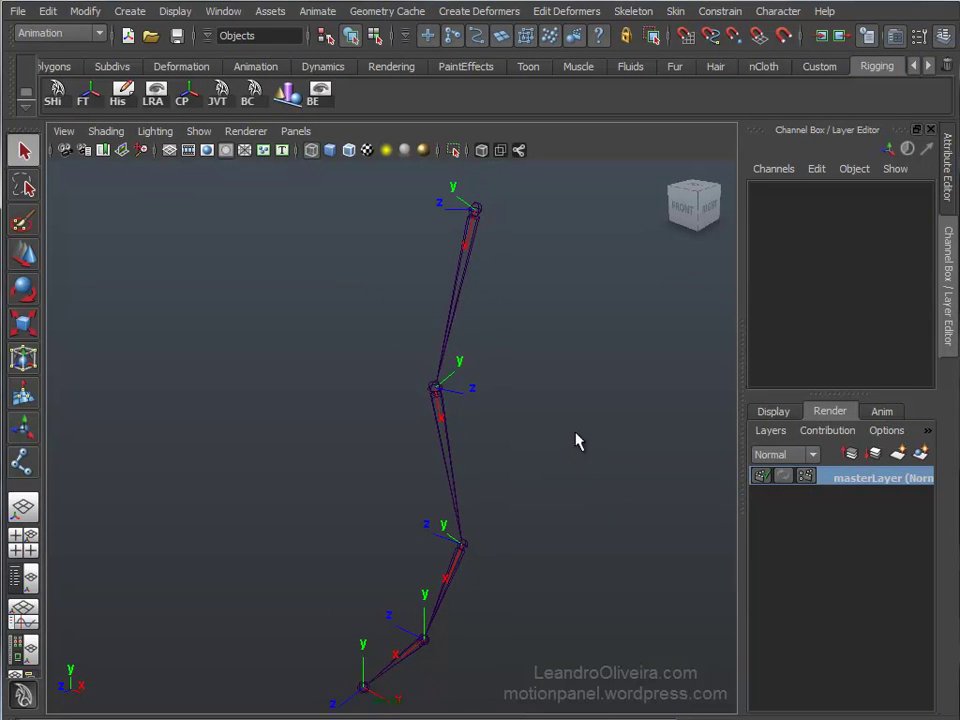
pyautogui.click(36, 578)
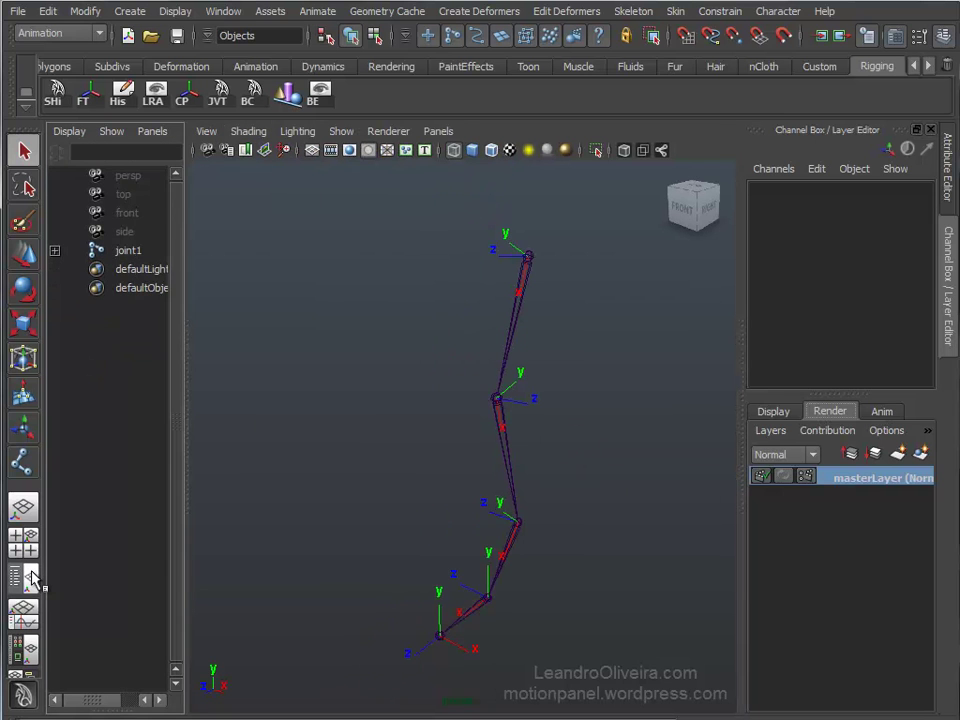
pyautogui.moveTo(184, 350); pyautogui.dragTo(300, 349)
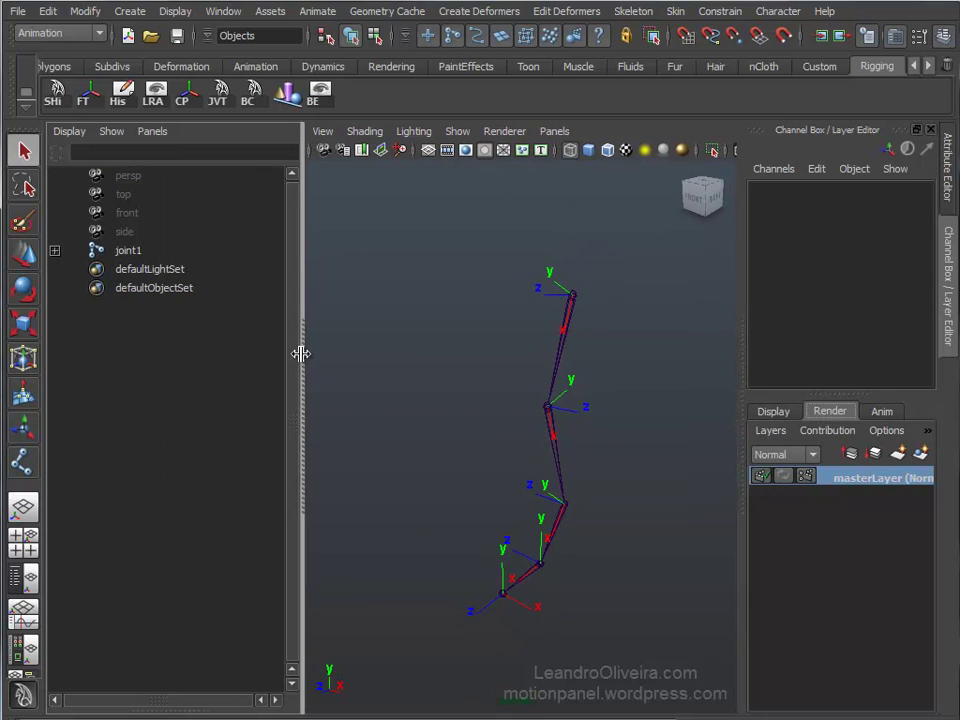
# Expand the joint1 hierarchy and unparent joint2, then joint3, to world level
pyautogui.click(54, 250)
pyautogui.click(54, 269)
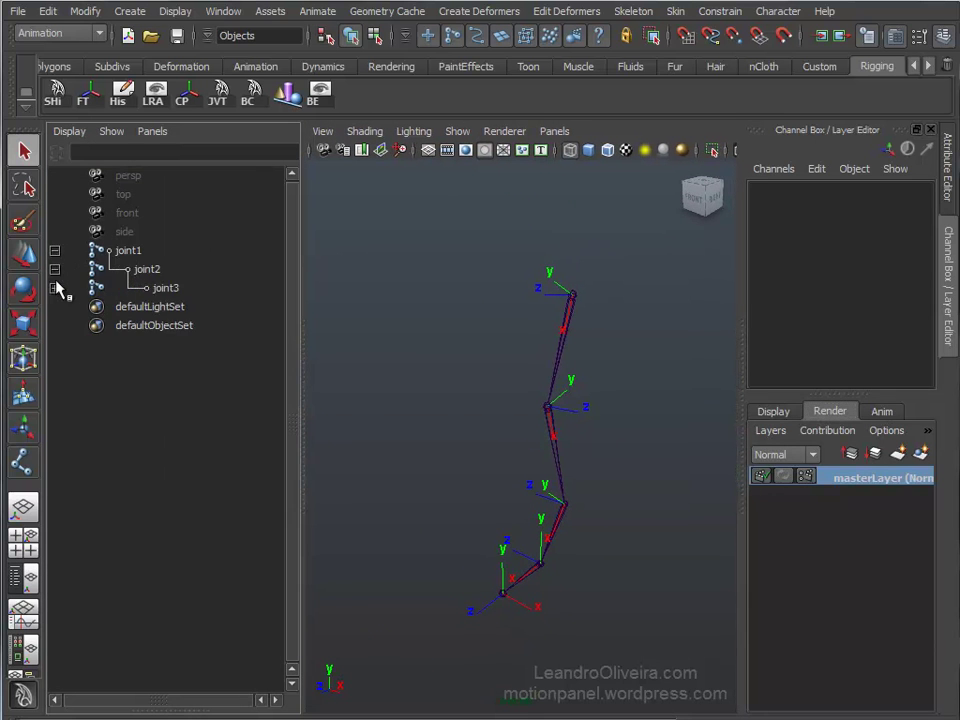
pyautogui.click(54, 288)
pyautogui.click(153, 272)
pyautogui.moveTo(146, 278); pyautogui.dragTo(146, 381, button='middle')
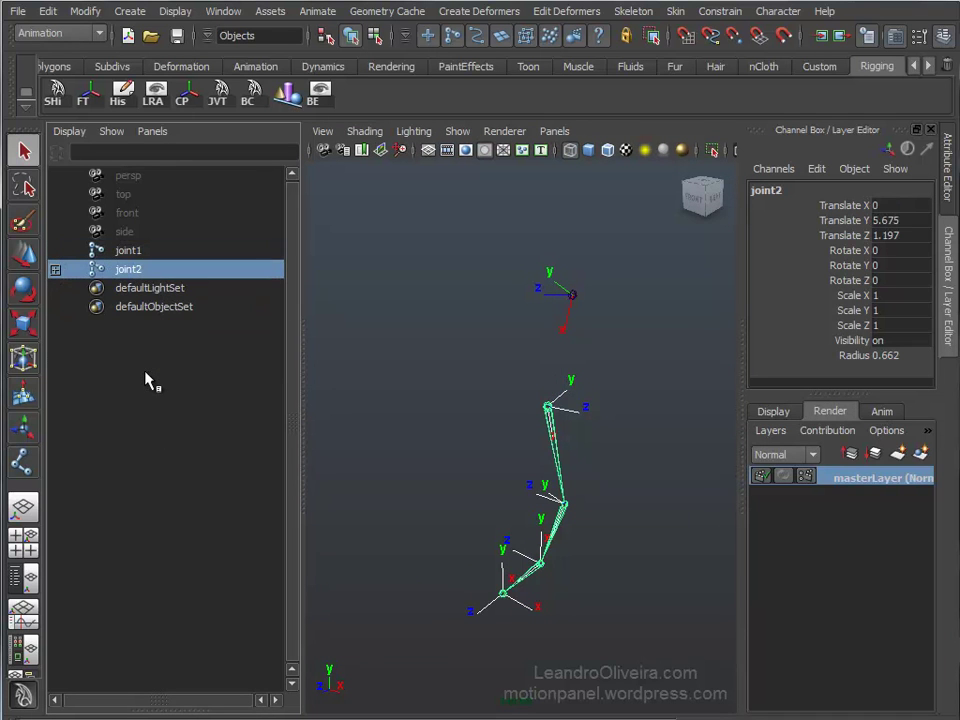
pyautogui.click(55, 269)
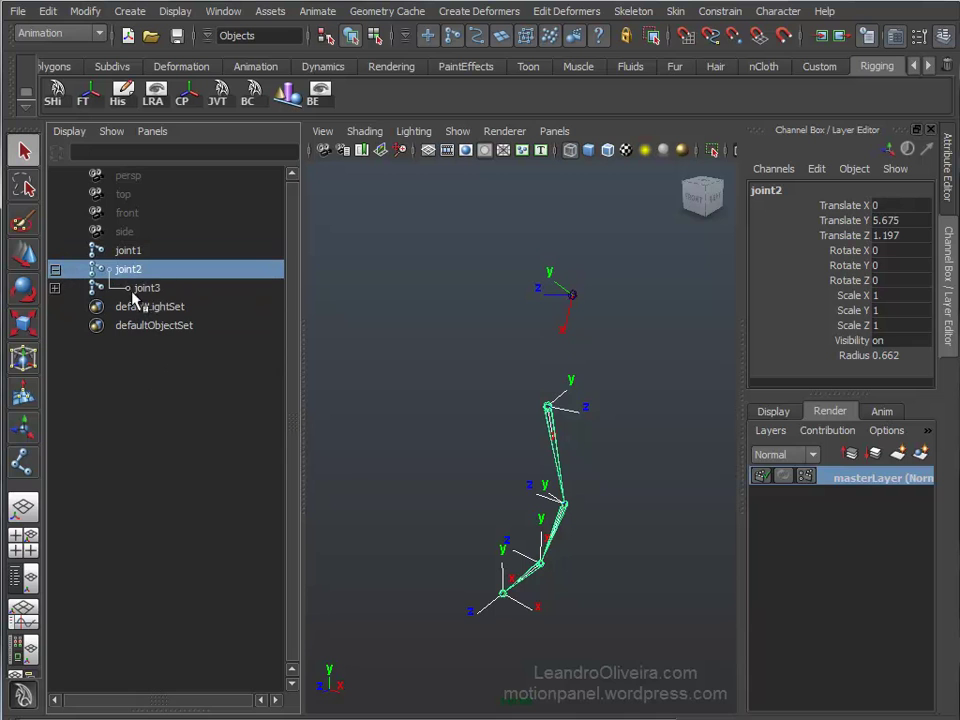
pyautogui.click(144, 290)
pyautogui.moveTo(144, 290); pyautogui.dragTo(146, 352, button='middle')
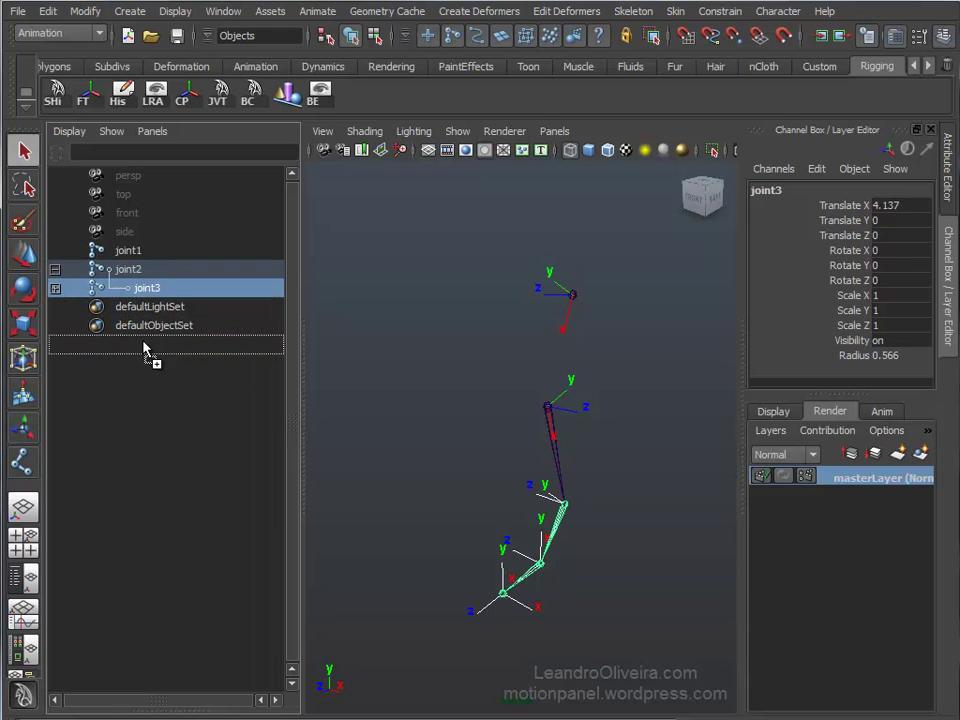
# Maximize the single perspective view and select joint1
pyautogui.click(590, 367)
pyautogui.keyDown('alt'); pyautogui.moveTo(593, 371); pyautogui.dragTo(578, 364); pyautogui.keyUp('alt')
pyautogui.moveTo(580, 447)
pyautogui.keyDown('alt'); pyautogui.mouseDown()
pyautogui.moveTo(456, 431)
pyautogui.moveTo(489, 469)
pyautogui.moveTo(549, 452)
pyautogui.moveTo(551, 365)
pyautogui.mouseUp(); pyautogui.keyUp('alt')
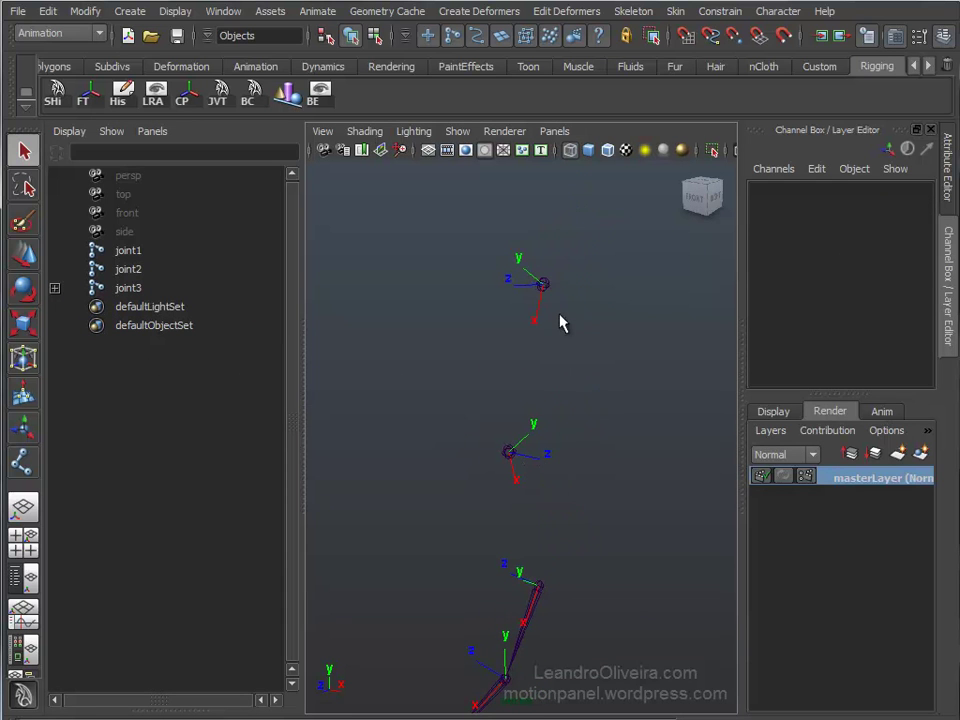
pyautogui.press('space')
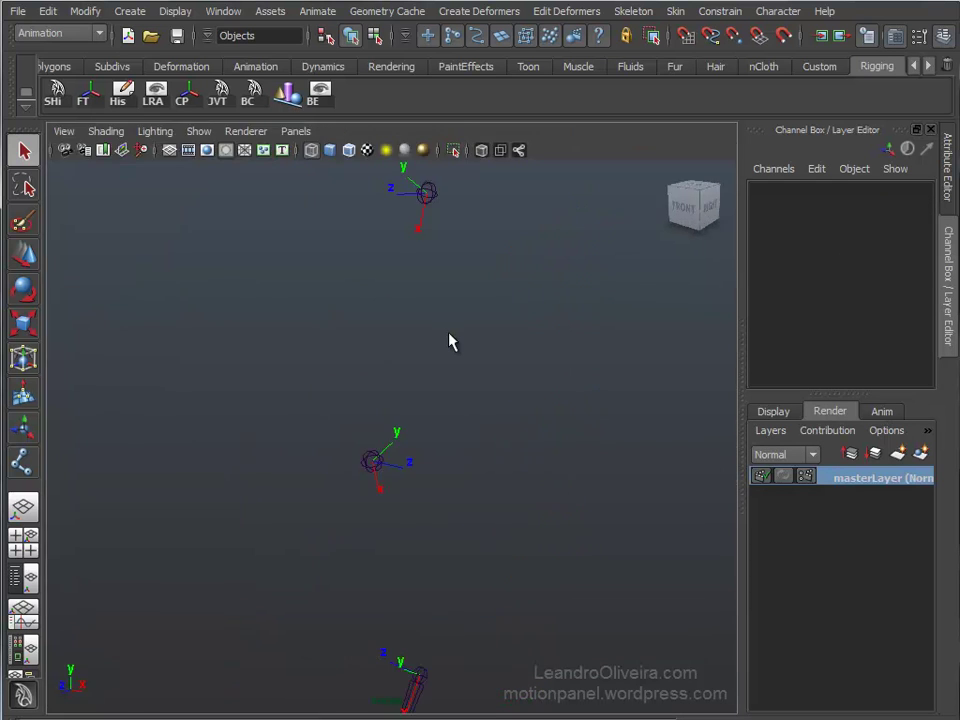
pyautogui.keyDown('alt'); pyautogui.moveTo(476, 253); pyautogui.dragTo(467, 313, button='middle'); pyautogui.keyUp('alt')
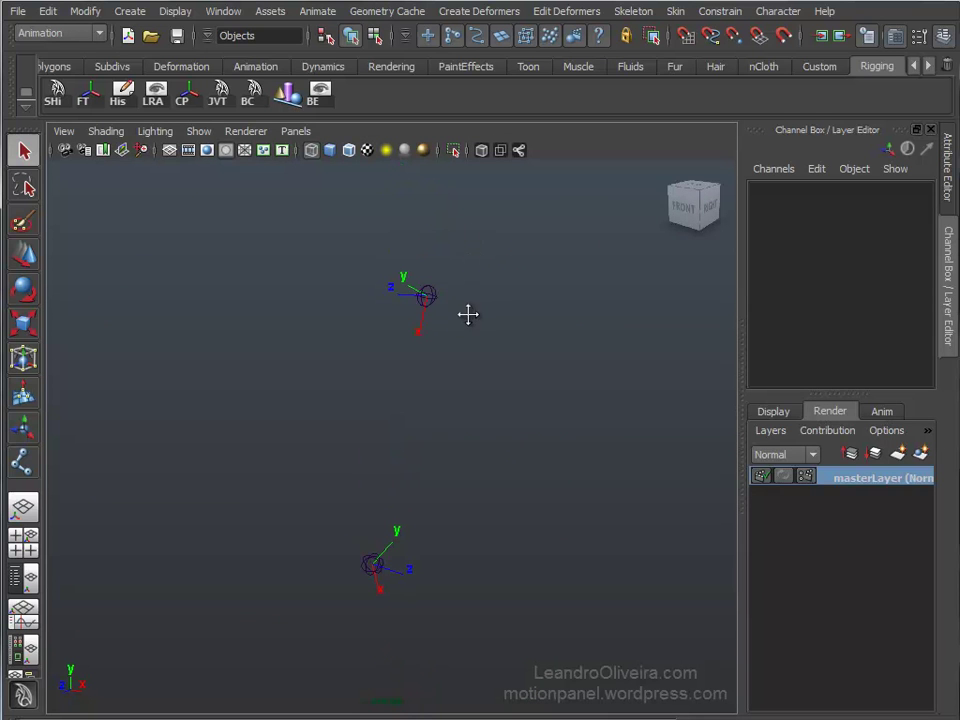
pyautogui.click(431, 299)
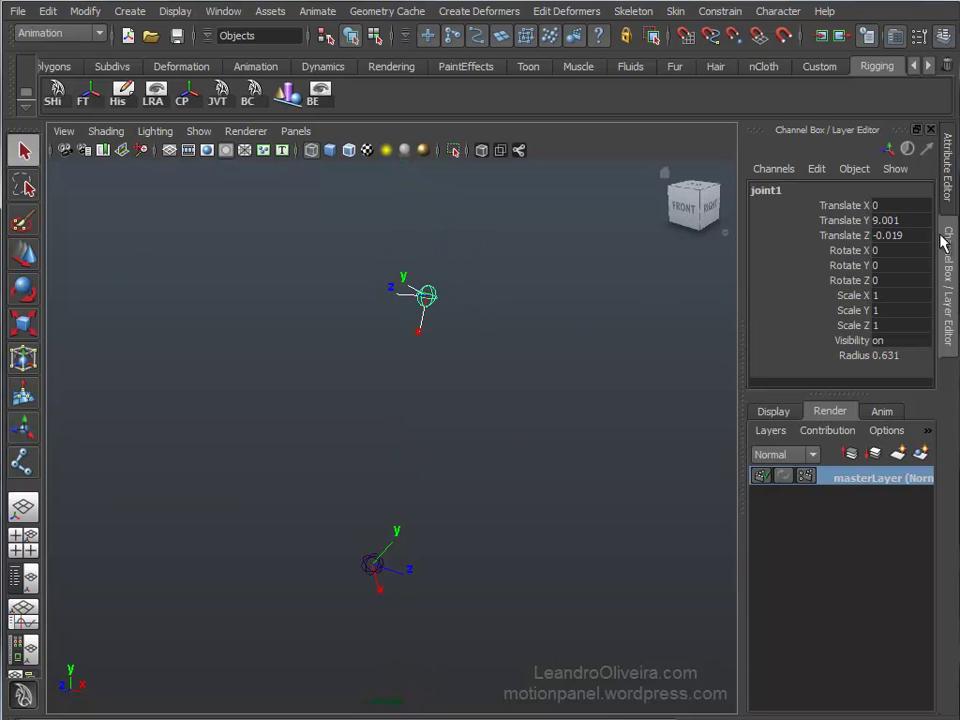
# Set joint1's Joint Orient X, Y and Z to 0 in the Attribute Editor
pyautogui.click(951, 174)
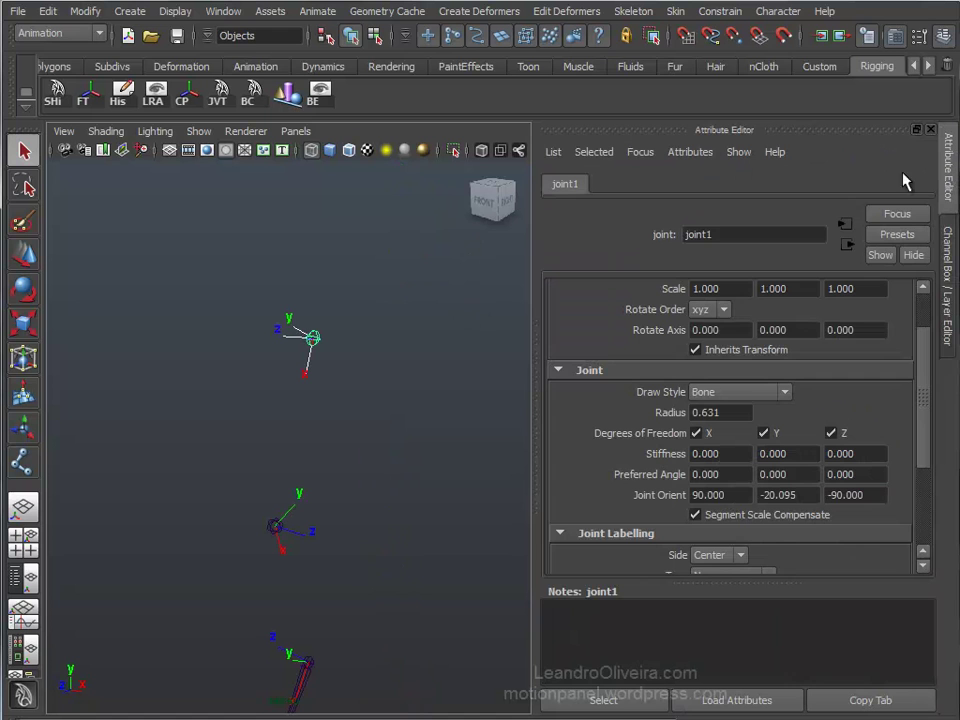
pyautogui.moveTo(921, 386)
pyautogui.mouseDown()
pyautogui.moveTo(923, 446)
pyautogui.moveTo(911, 418)
pyautogui.mouseUp()
pyautogui.moveTo(739, 408); pyautogui.dragTo(657, 411)
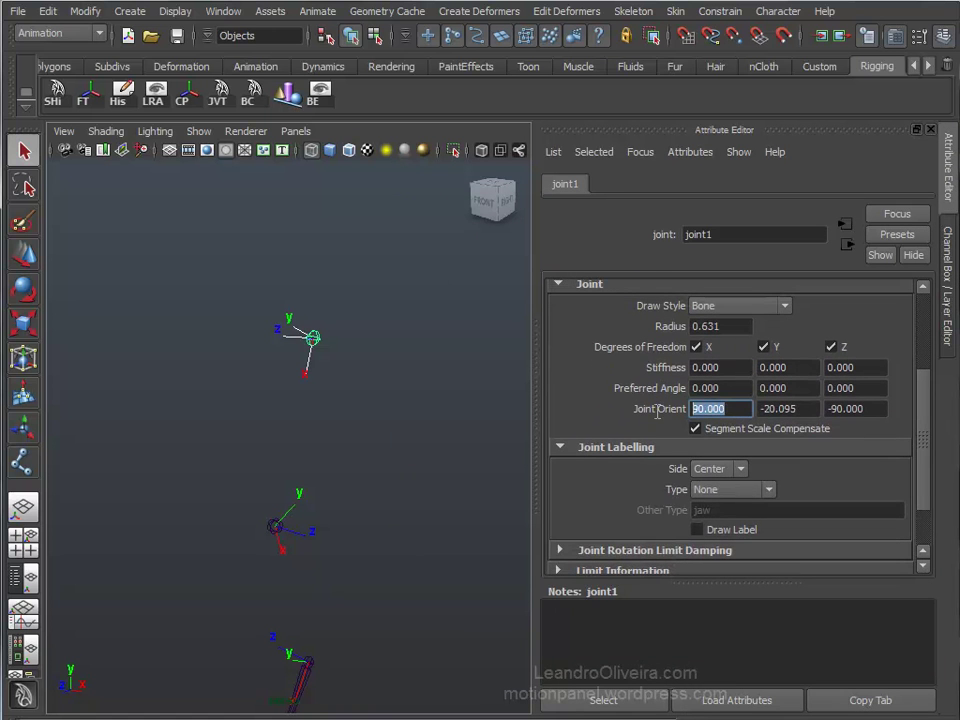
pyautogui.write('0')
pyautogui.press('Tab')
pyautogui.write('0')
pyautogui.press('Tab')
pyautogui.write('0')
pyautogui.press('Return')
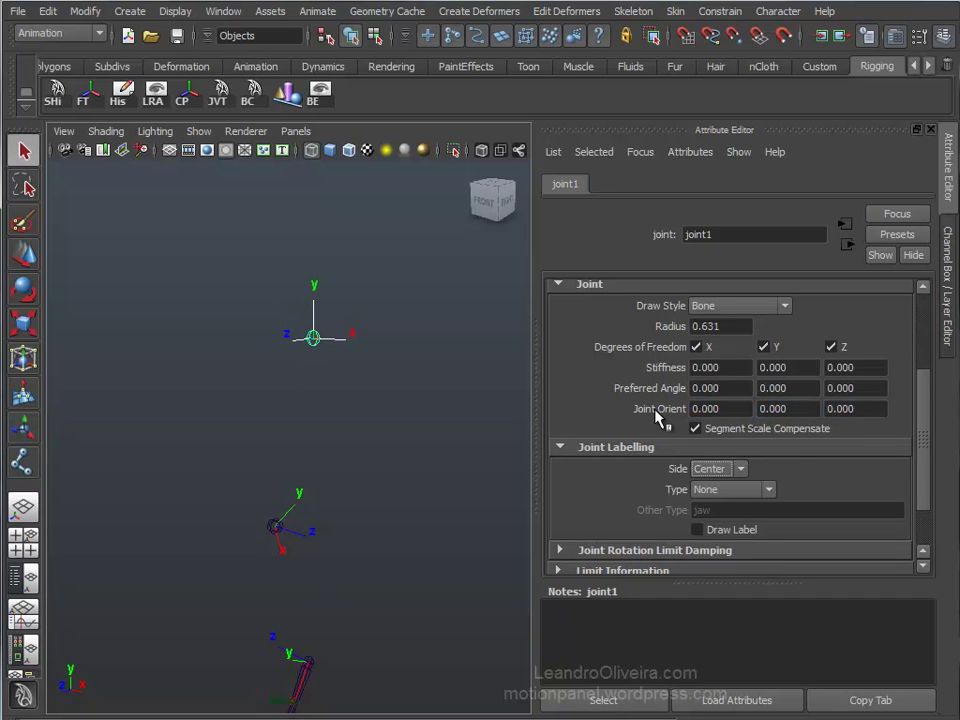
# Set joint2's Joint Orient X, Y and Z to 0, then return to the Channel Box
pyautogui.click(276, 531)
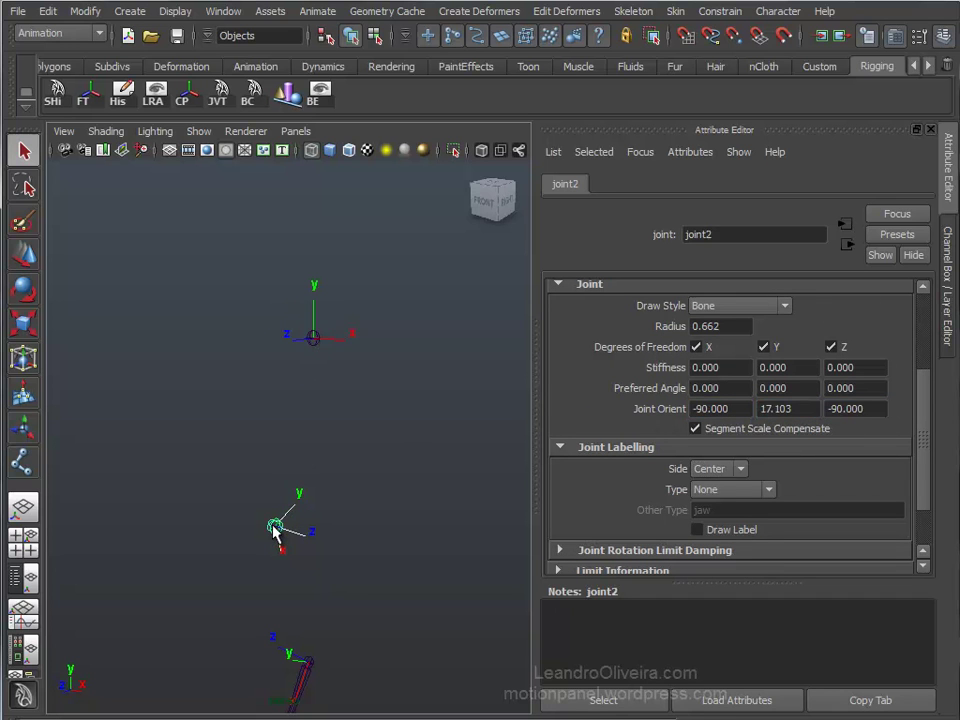
pyautogui.moveTo(733, 409); pyautogui.dragTo(652, 418)
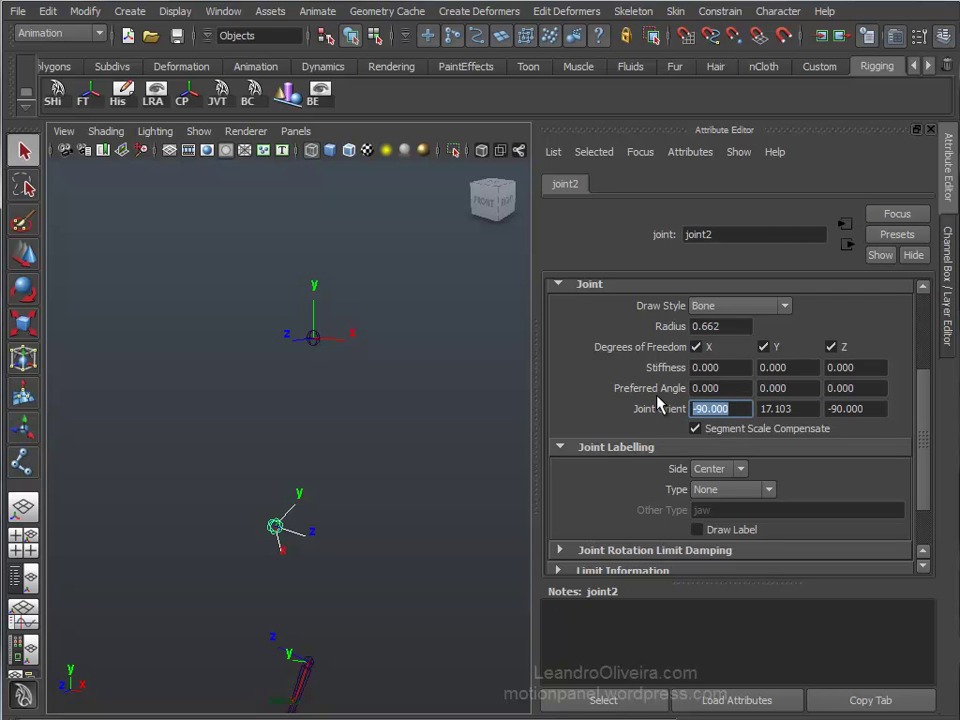
pyautogui.write('0')
pyautogui.press('Tab')
pyautogui.write('0')
pyautogui.press('Tab')
pyautogui.write('0')
pyautogui.press('Return')
pyautogui.keyDown('alt'); pyautogui.moveTo(424, 411); pyautogui.dragTo(339, 373); pyautogui.keyUp('alt')
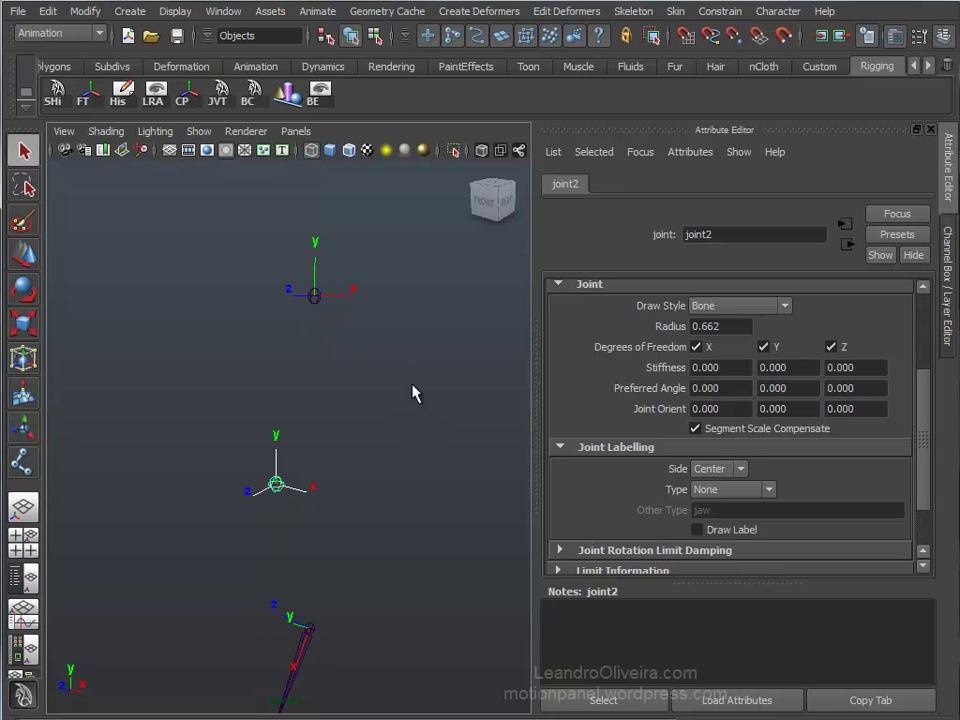
pyautogui.keyDown('alt'); pyautogui.moveTo(339, 373); pyautogui.dragTo(410, 381, button='middle'); pyautogui.keyUp('alt')
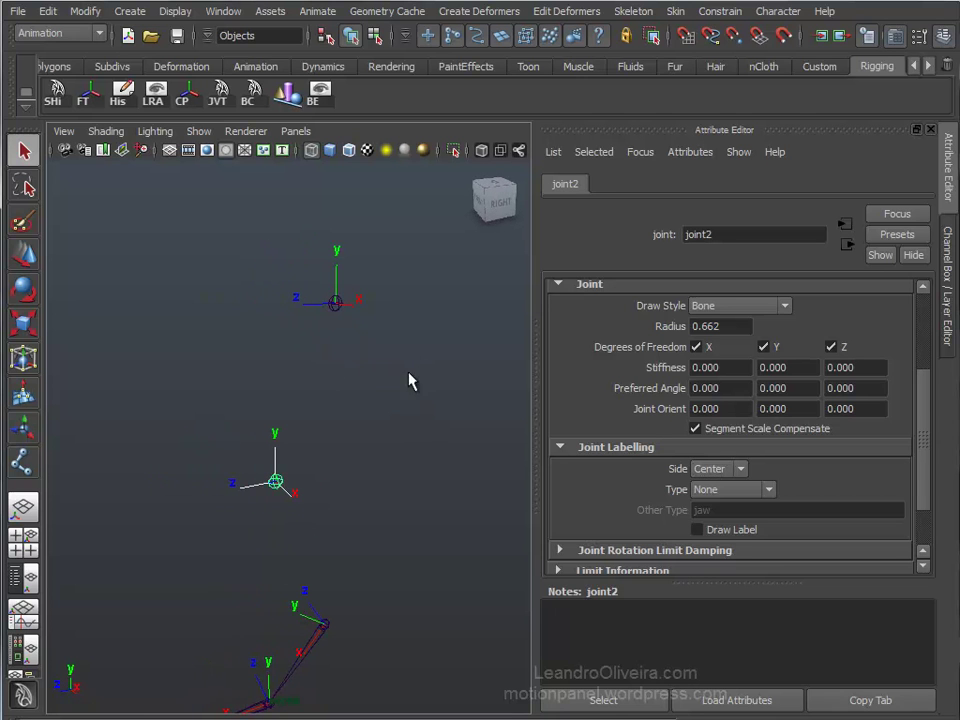
pyautogui.click(953, 253)
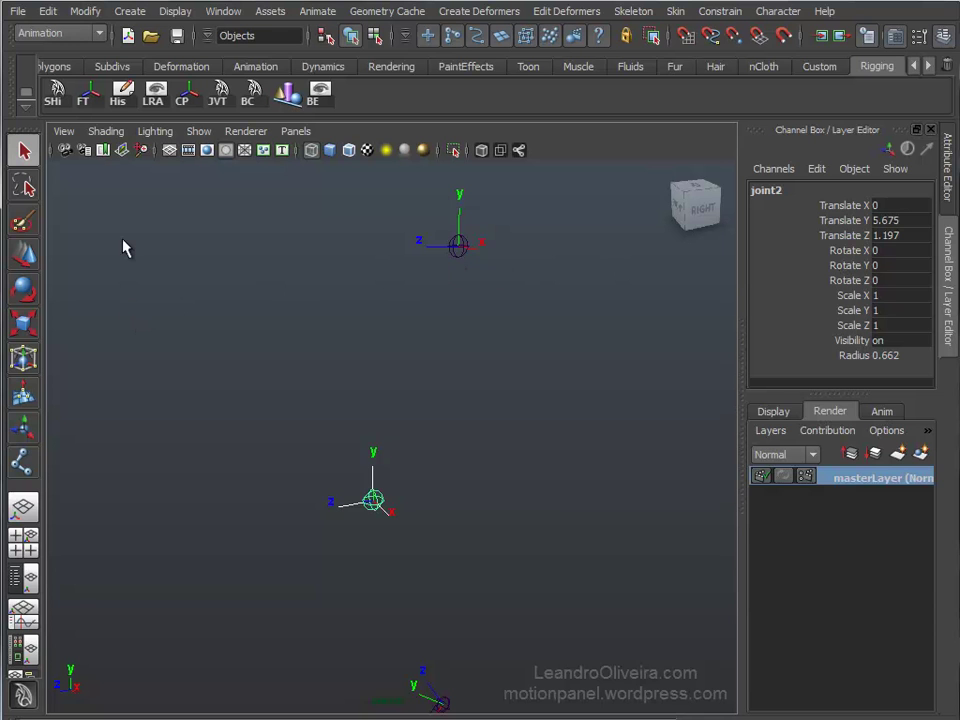
# Create locator1 and move it up, snapping it to joint1's height (Translate Y 9.001)
pyautogui.click(130, 12)
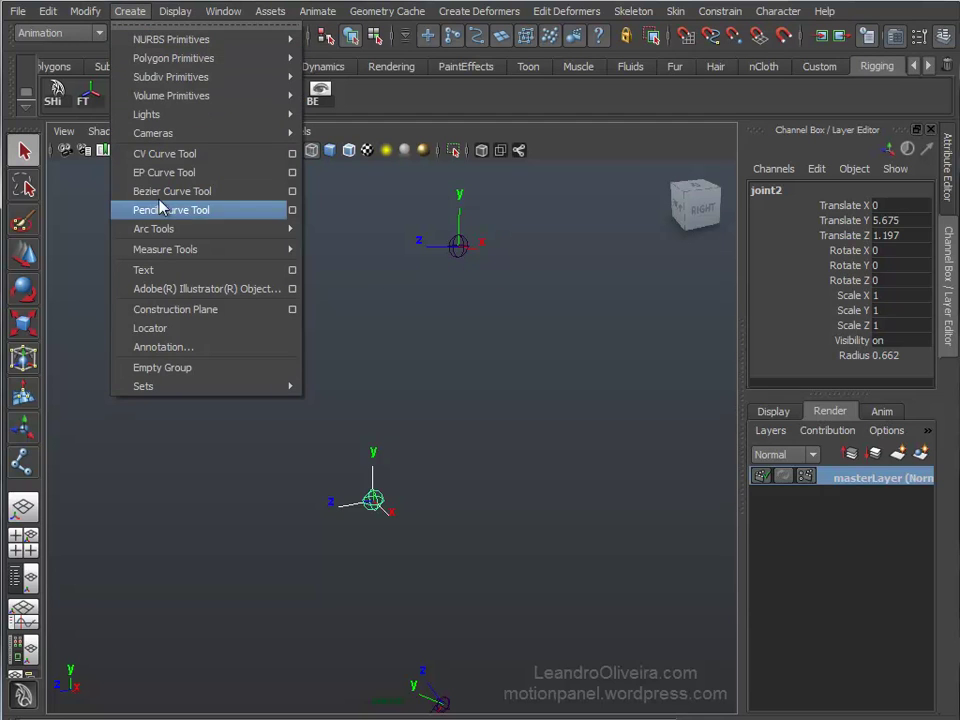
pyautogui.click(150, 329)
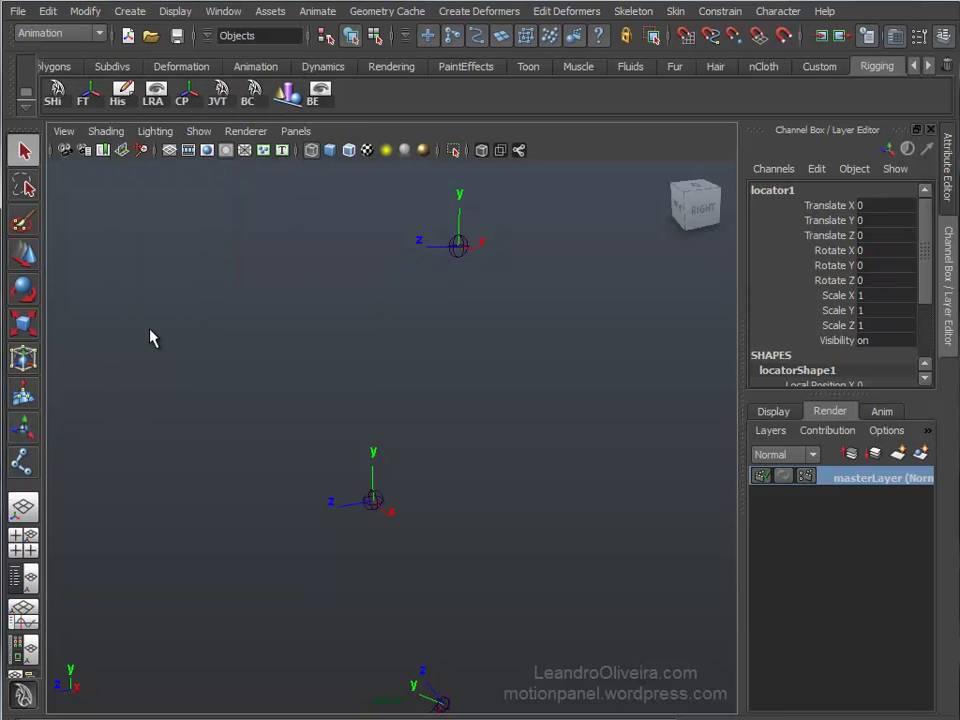
pyautogui.scroll(-3, 425, 484)
pyautogui.scroll(-2, 424, 471)
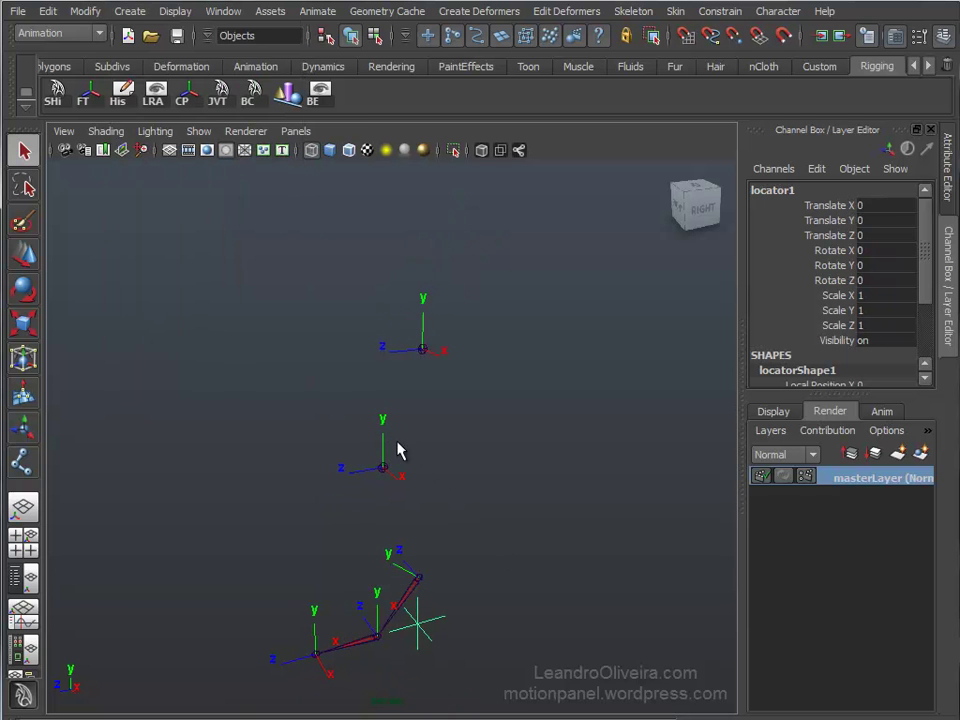
pyautogui.press('w')
pyautogui.moveTo(431, 575); pyautogui.dragTo(431, 314)
pyautogui.scroll(2, 418, 386)
pyautogui.scroll(2, 499, 321)
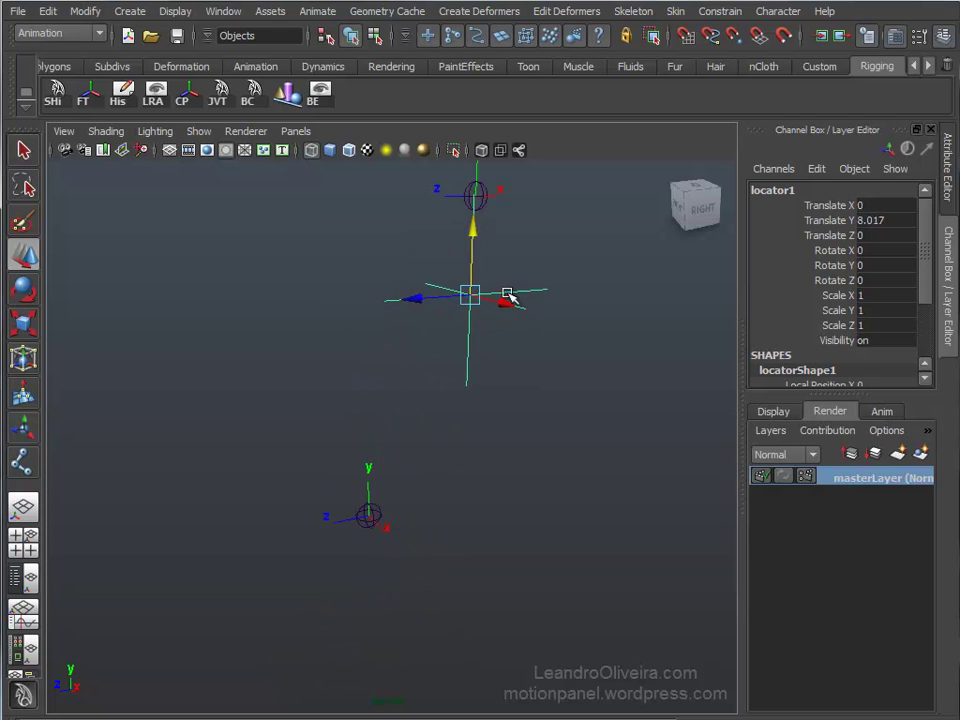
pyautogui.keyDown('alt'); pyautogui.moveTo(499, 321); pyautogui.dragTo(458, 411, button='middle'); pyautogui.keyUp('alt')
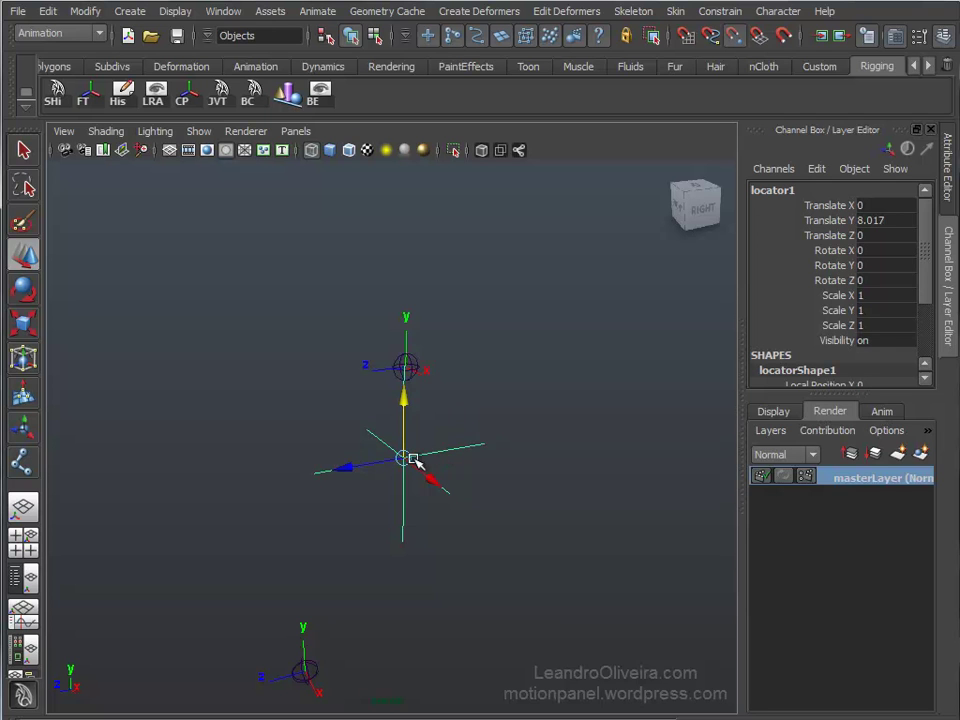
pyautogui.moveTo(403, 457); pyautogui.dragTo(408, 421)
# Deselect the locator, then select joint2 and shift-select joint1
pyautogui.keyDown('alt'); pyautogui.moveTo(418, 474); pyautogui.dragTo(510, 471); pyautogui.keyUp('alt')
pyautogui.keyDown('alt'); pyautogui.moveTo(585, 514); pyautogui.dragTo(497, 463, button='right'); pyautogui.keyUp('alt')
pyautogui.keyDown('alt'); pyautogui.moveTo(497, 463); pyautogui.dragTo(511, 399, button='middle'); pyautogui.keyUp('alt')
pyautogui.moveTo(510, 399)
pyautogui.keyDown('alt'); pyautogui.mouseDown()
pyautogui.moveTo(484, 390)
pyautogui.moveTo(510, 369)
pyautogui.mouseUp(); pyautogui.keyUp('alt')
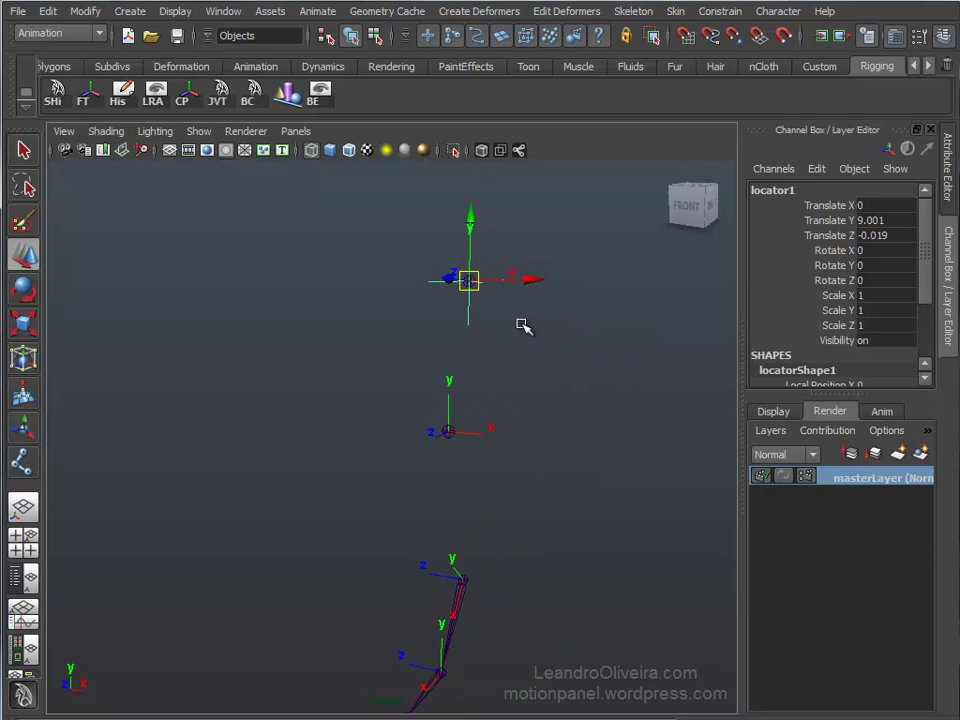
pyautogui.moveTo(534, 306)
pyautogui.keyDown('alt'); pyautogui.mouseDown()
pyautogui.moveTo(536, 343)
pyautogui.moveTo(521, 315)
pyautogui.moveTo(473, 318)
pyautogui.moveTo(480, 407)
pyautogui.moveTo(495, 388)
pyautogui.mouseUp(); pyautogui.keyUp('alt')
pyautogui.click(495, 388)
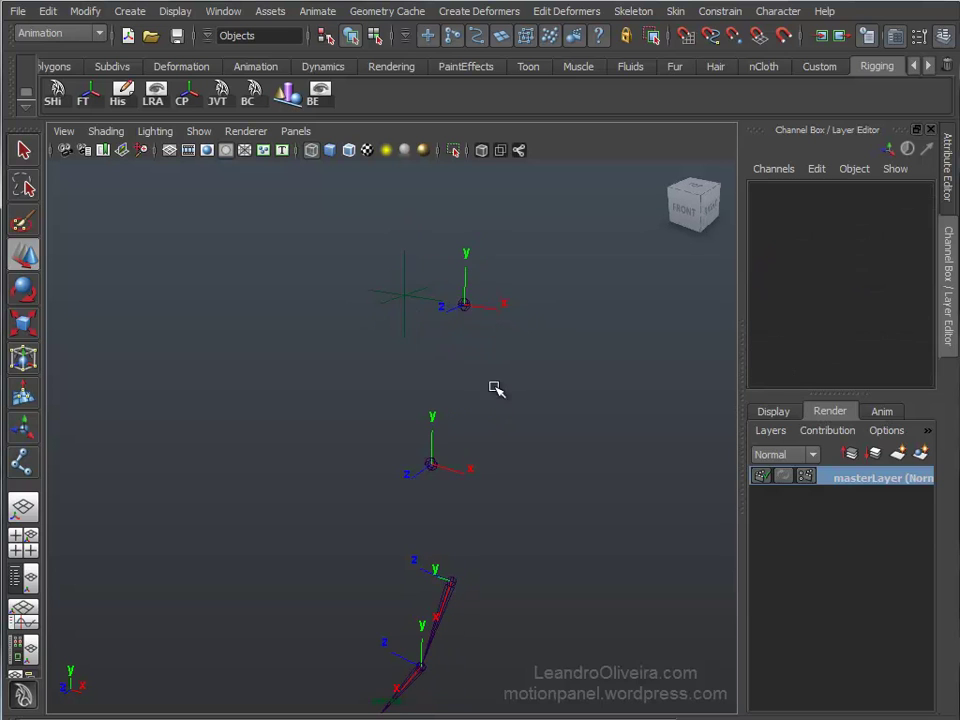
pyautogui.click(432, 466)
pyautogui.keyDown('shift'); pyautogui.click(464, 306); pyautogui.keyUp('shift')
pyautogui.keyDown('alt'); pyautogui.moveTo(476, 388); pyautogui.dragTo(504, 371); pyautogui.keyUp('alt')
pyautogui.keyDown('alt'); pyautogui.moveTo(504, 371); pyautogui.dragTo(512, 364, button='middle'); pyautogui.keyUp('alt')
pyautogui.keyDown('alt'); pyautogui.moveTo(512, 364); pyautogui.dragTo(501, 486, button='right'); pyautogui.keyUp('alt')
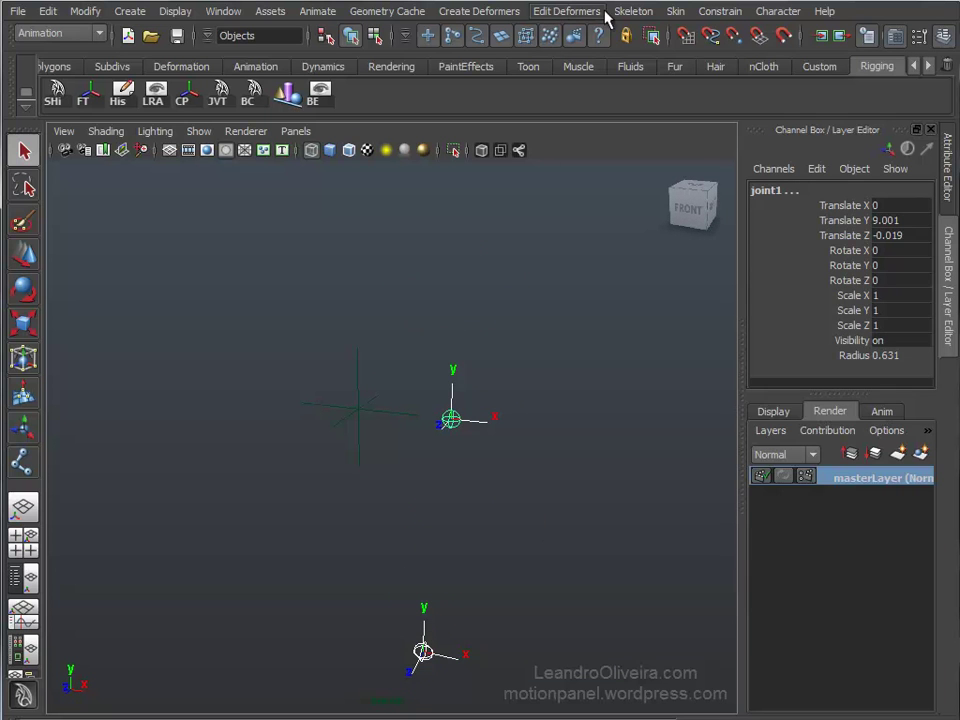
# Open the Aim Constraint options and reset them to their default settings
pyautogui.click(719, 12)
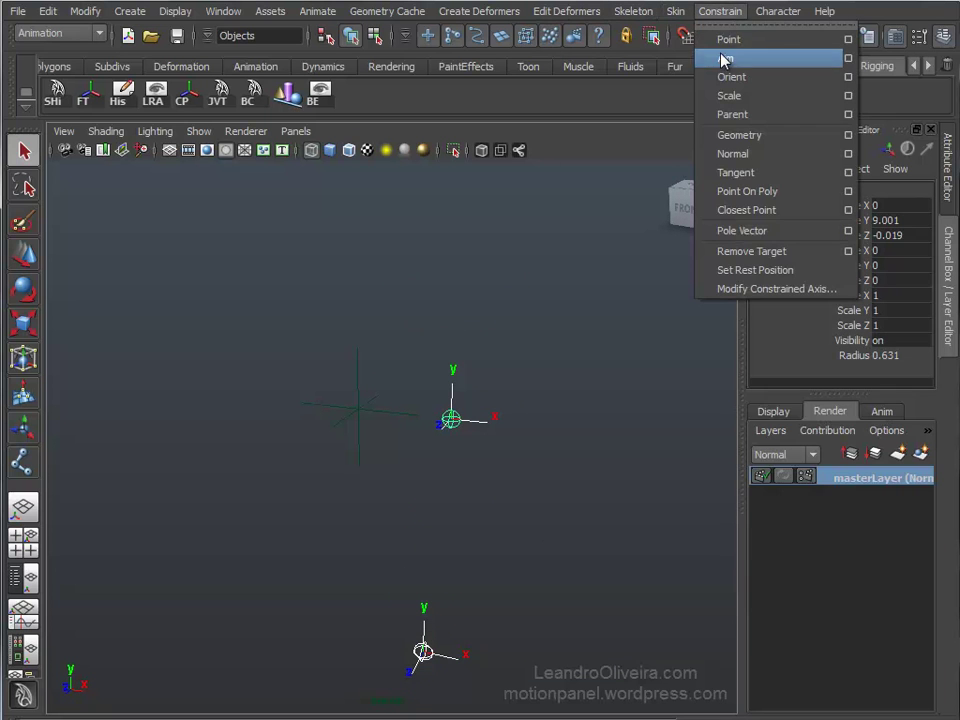
pyautogui.click(851, 64)
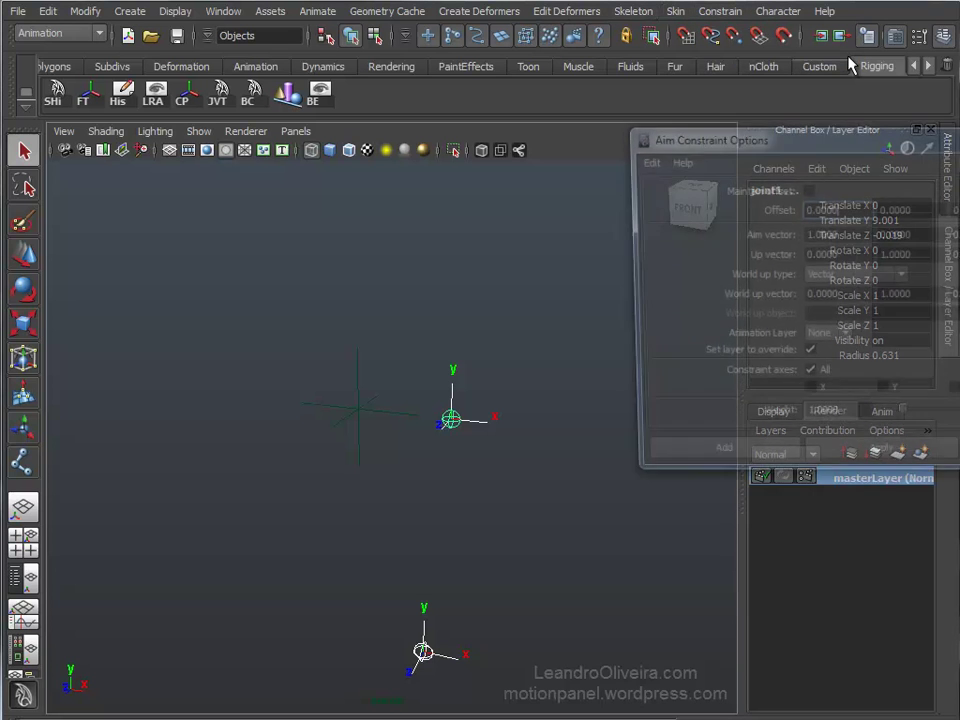
pyautogui.click(642, 160)
pyautogui.click(656, 198)
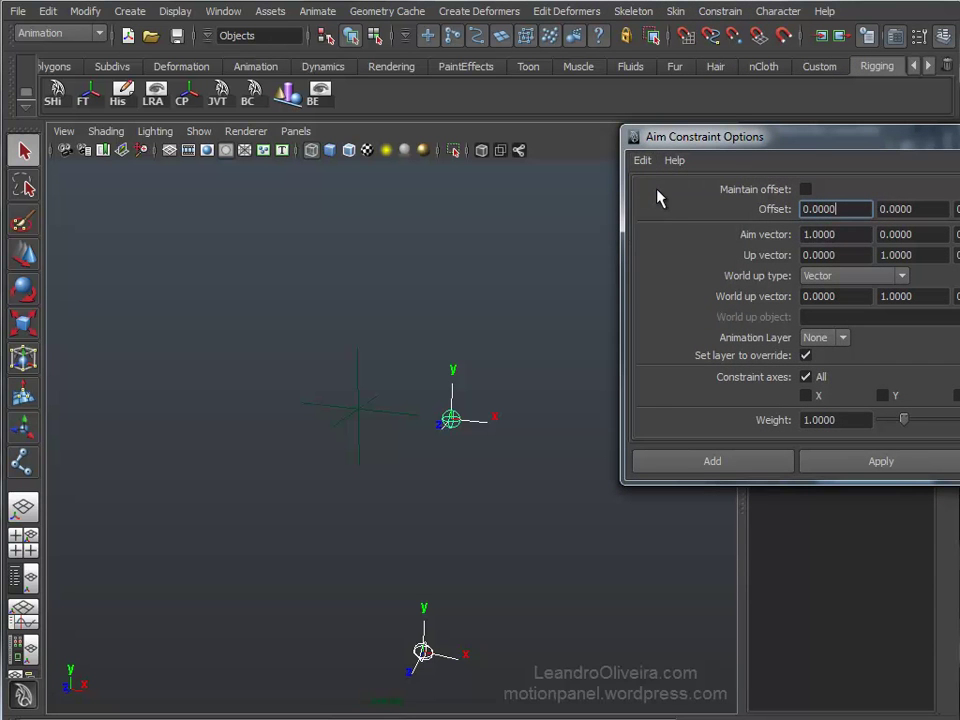
pyautogui.moveTo(809, 147); pyautogui.dragTo(732, 150)
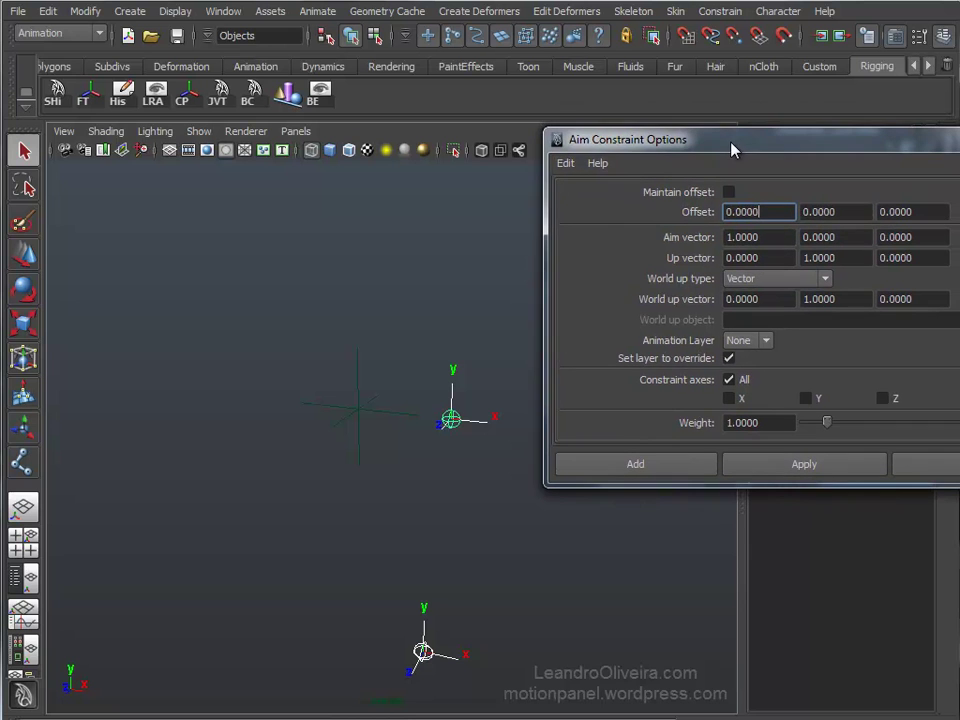
pyautogui.moveTo(354, 339)
pyautogui.keyDown('alt'); pyautogui.mouseDown(button='middle')
pyautogui.moveTo(246, 328)
pyautogui.moveTo(218, 335)
pyautogui.mouseUp(button='middle'); pyautogui.keyUp('alt')
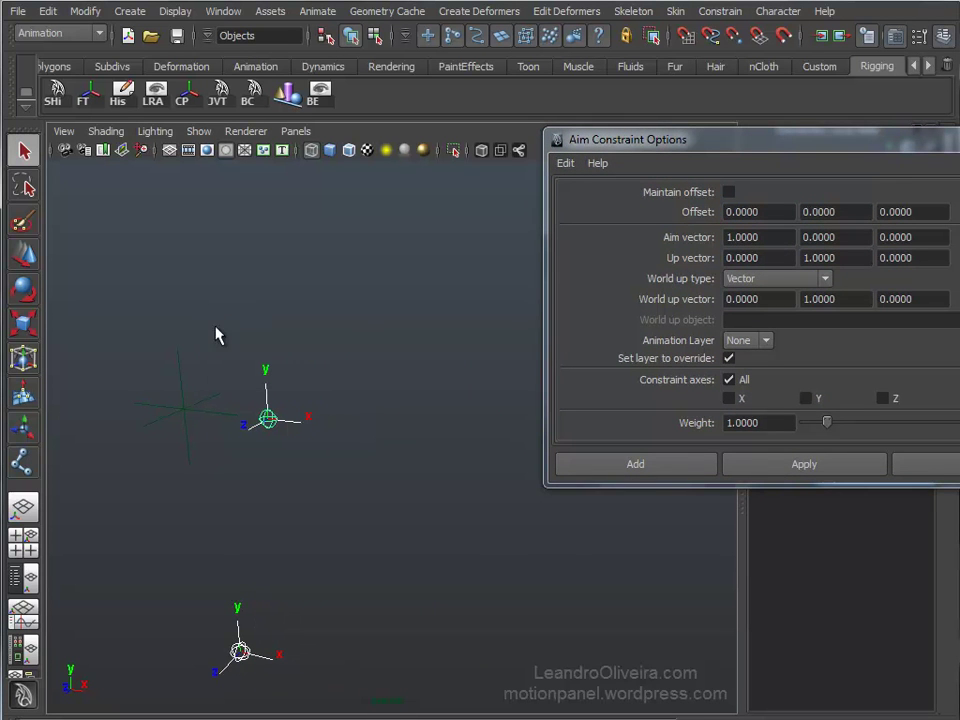
pyautogui.moveTo(775, 145); pyautogui.dragTo(634, 140)
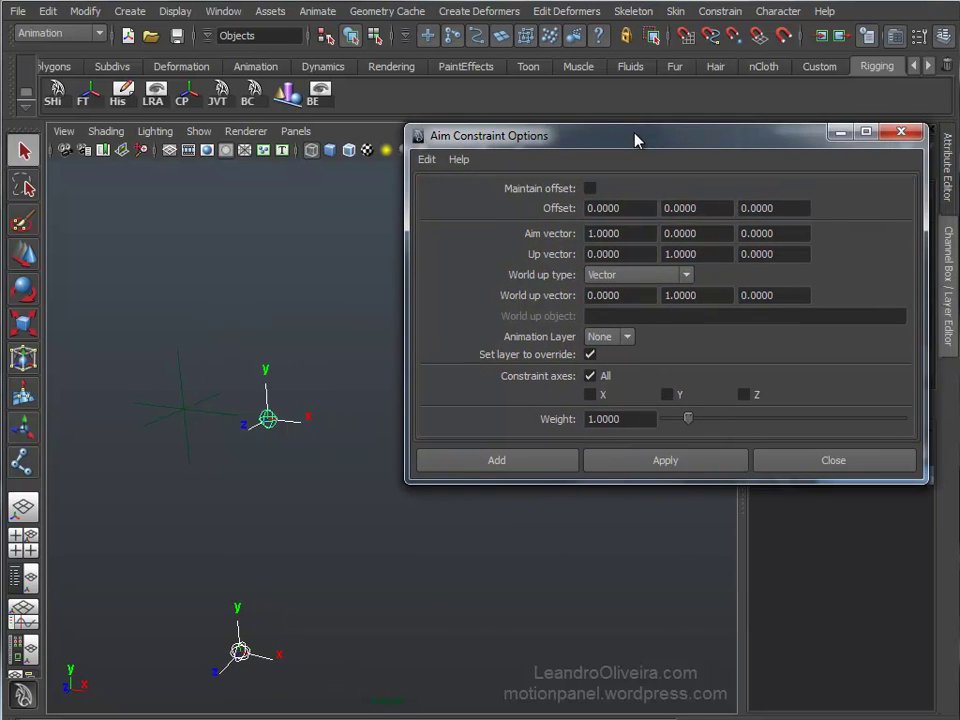
# Pan and orbit the viewport to bring the bone chain and locators into view
pyautogui.keyDown('alt'); pyautogui.moveTo(298, 444); pyautogui.dragTo(300, 349); pyautogui.keyUp('alt')
pyautogui.moveTo(300, 349)
pyautogui.keyDown('alt'); pyautogui.mouseDown(button='middle')
pyautogui.moveTo(300, 397)
pyautogui.moveTo(298, 261)
pyautogui.mouseUp(button='middle'); pyautogui.keyUp('alt')
pyautogui.keyDown('alt'); pyautogui.moveTo(291, 392); pyautogui.dragTo(246, 375); pyautogui.keyUp('alt')
pyautogui.keyDown('alt'); pyautogui.moveTo(246, 375); pyautogui.dragTo(248, 368, button='middle'); pyautogui.keyUp('alt')
pyautogui.keyDown('alt'); pyautogui.moveTo(248, 368); pyautogui.dragTo(256, 377); pyautogui.keyUp('alt')
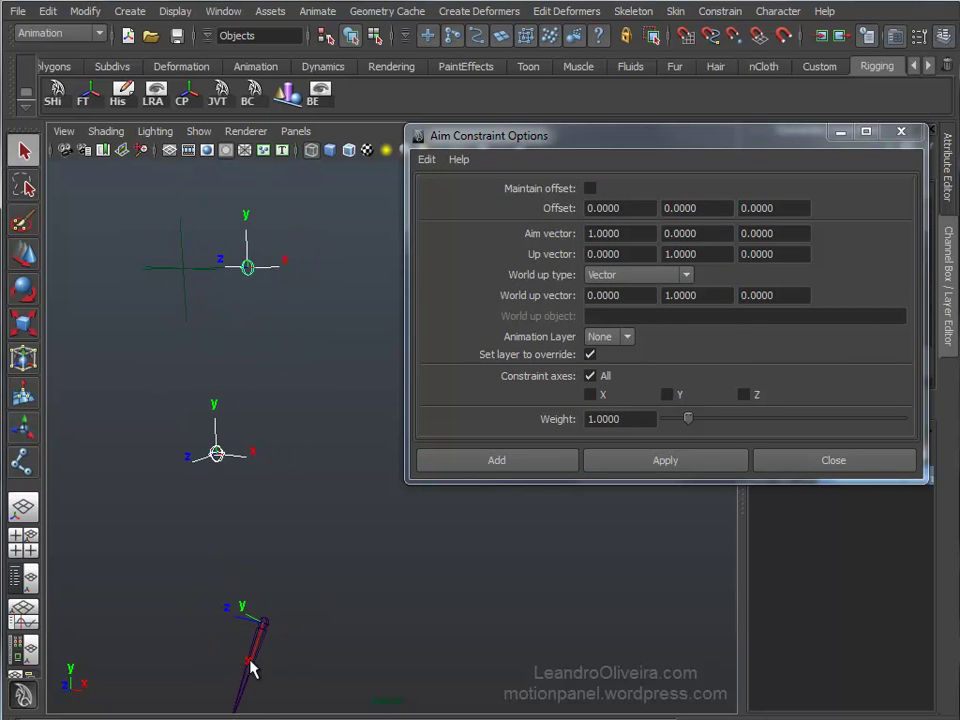
pyautogui.keyDown('alt'); pyautogui.moveTo(258, 638); pyautogui.dragTo(289, 463, button='middle'); pyautogui.keyUp('alt')
pyautogui.keyDown('alt'); pyautogui.moveTo(289, 463); pyautogui.dragTo(221, 521); pyautogui.keyUp('alt')
pyautogui.moveTo(300, 277)
pyautogui.keyDown('alt'); pyautogui.mouseDown(button='middle')
pyautogui.moveTo(302, 375)
pyautogui.moveTo(289, 456)
pyautogui.mouseUp(button='middle'); pyautogui.keyUp('alt')
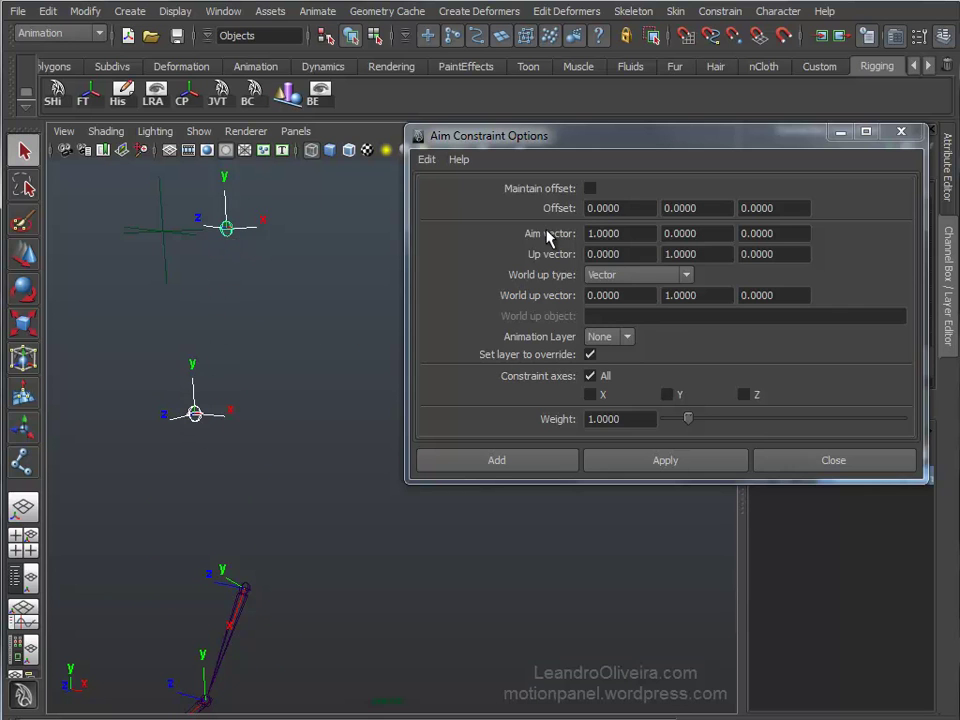
# Check the aim vector 1, 0, 0 and up vector 0, 1, 0 fields
pyautogui.moveTo(638, 234); pyautogui.dragTo(585, 233)
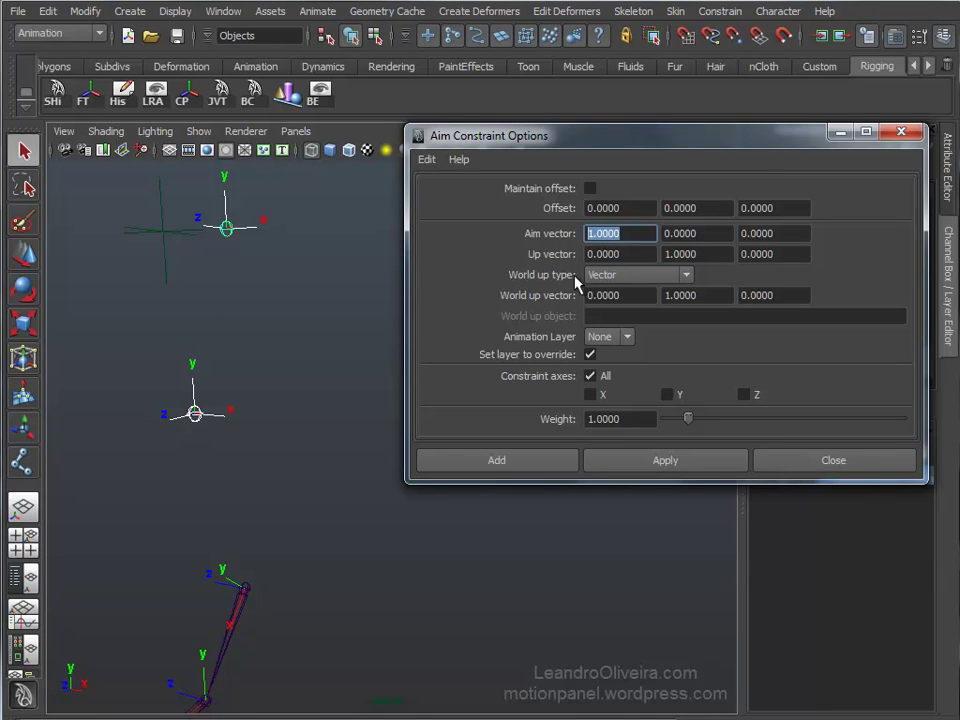
pyautogui.click(627, 254)
pyautogui.moveTo(279, 272)
pyautogui.keyDown('alt'); pyautogui.mouseDown()
pyautogui.moveTo(253, 264)
pyautogui.moveTo(261, 276)
pyautogui.moveTo(246, 274)
pyautogui.moveTo(257, 268)
pyautogui.mouseUp(); pyautogui.keyUp('alt')
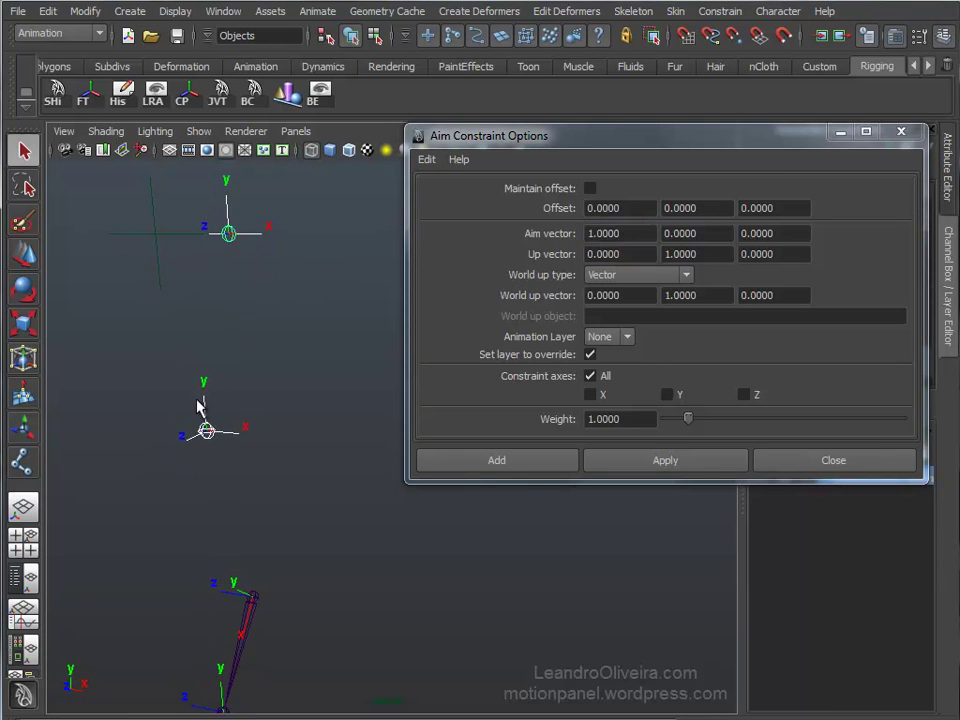
pyautogui.moveTo(214, 617)
pyautogui.keyDown('alt'); pyautogui.mouseDown()
pyautogui.moveTo(332, 518)
pyautogui.moveTo(240, 600)
pyautogui.mouseUp(); pyautogui.keyUp('alt')
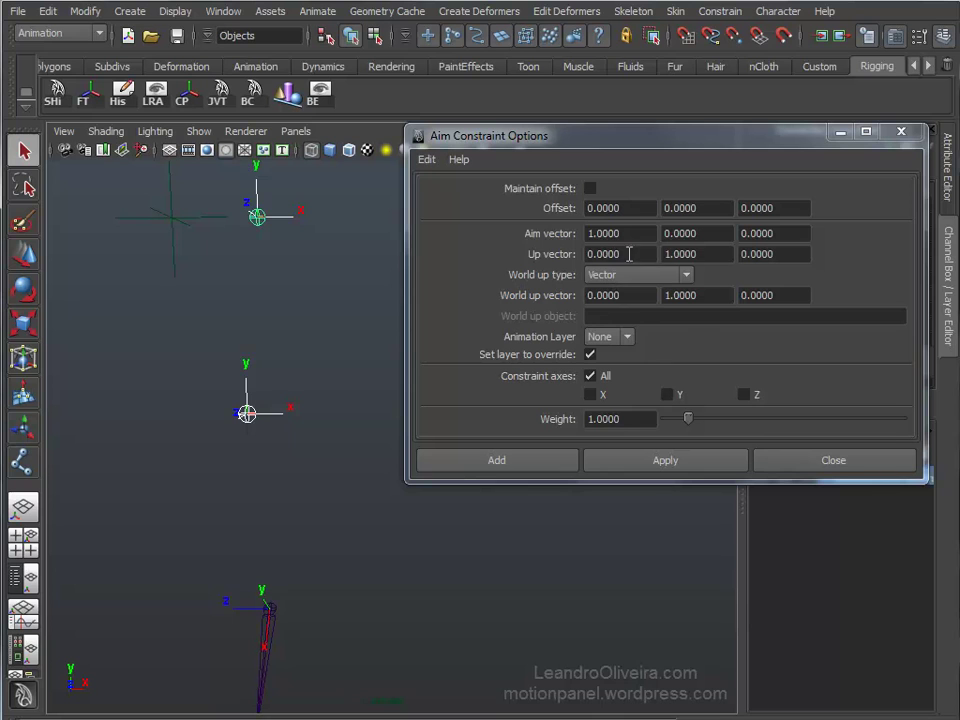
# Set the aim constraint up vector to 0, 0, 1
pyautogui.click(700, 254)
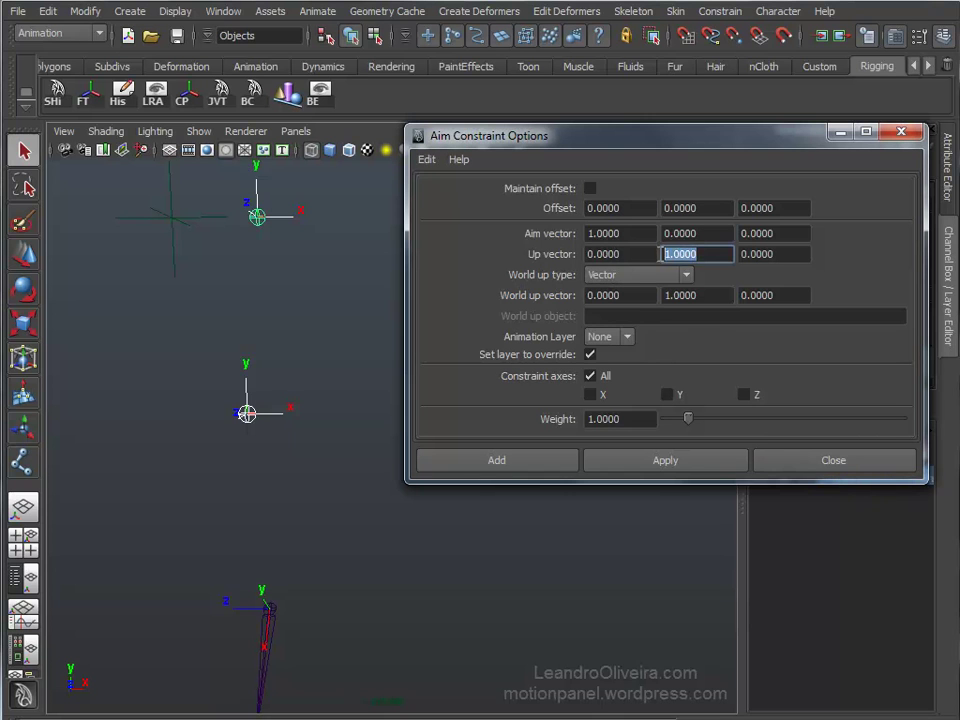
pyautogui.write('0')
pyautogui.click(760, 254)
pyautogui.write('1')
pyautogui.press('Return')
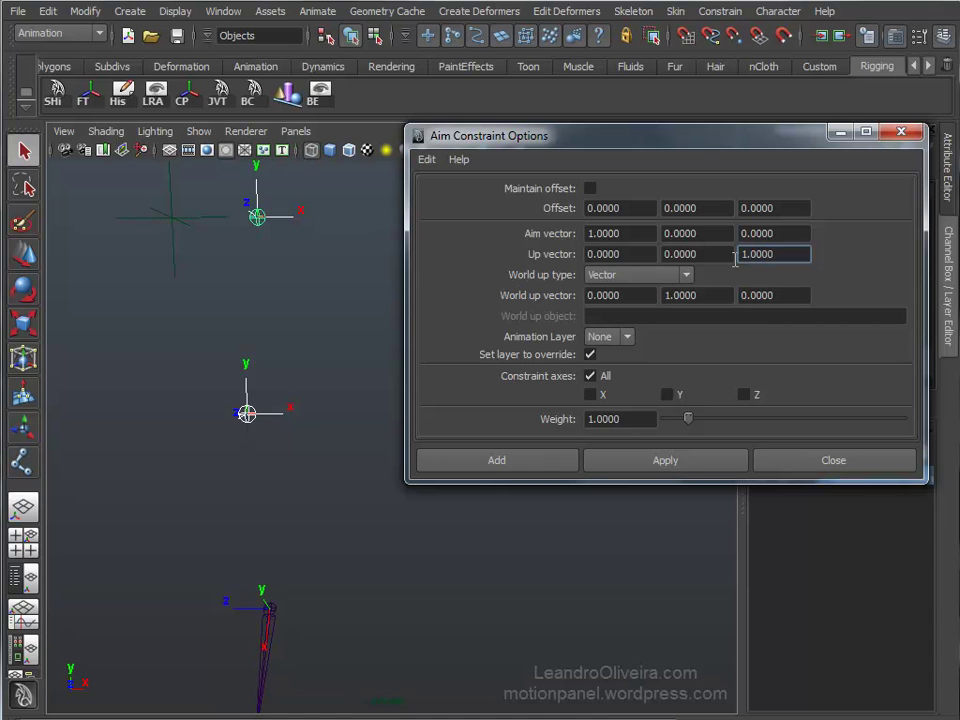
# Set world up type to Object up with locator1 as the world up object
pyautogui.moveTo(644, 150); pyautogui.dragTo(643, 143)
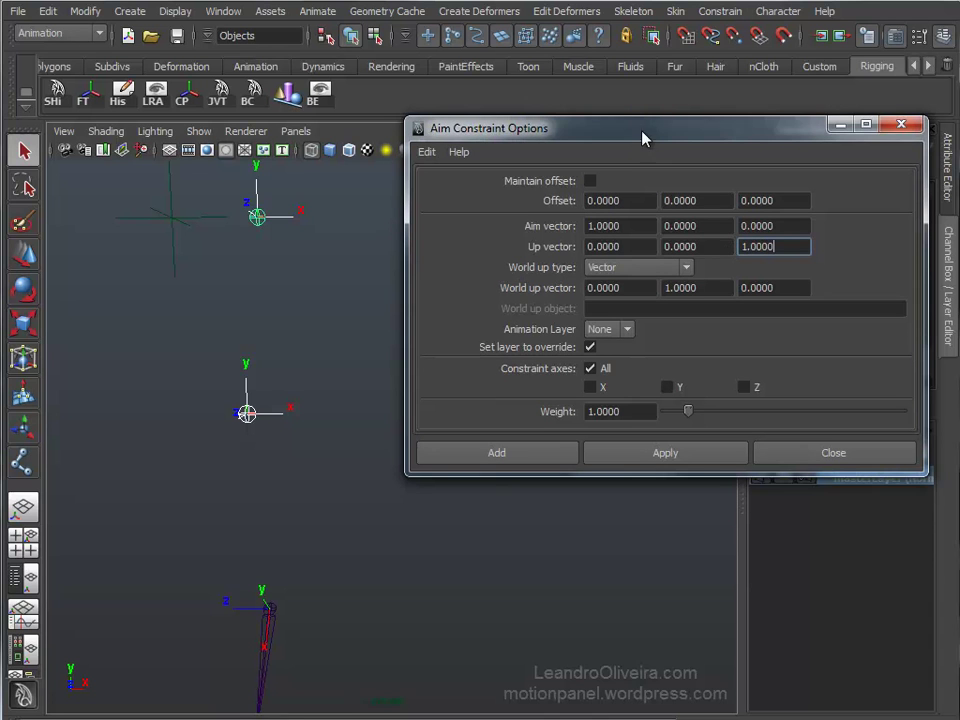
pyautogui.keyDown('alt'); pyautogui.moveTo(330, 257); pyautogui.dragTo(321, 279, button='middle'); pyautogui.keyUp('alt')
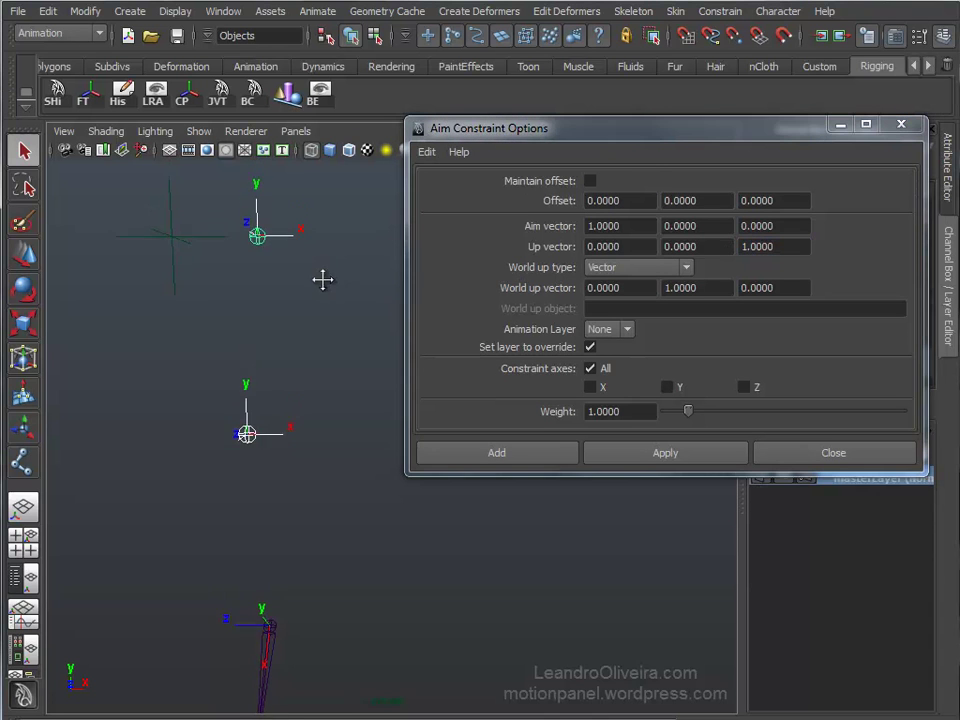
pyautogui.click(630, 270)
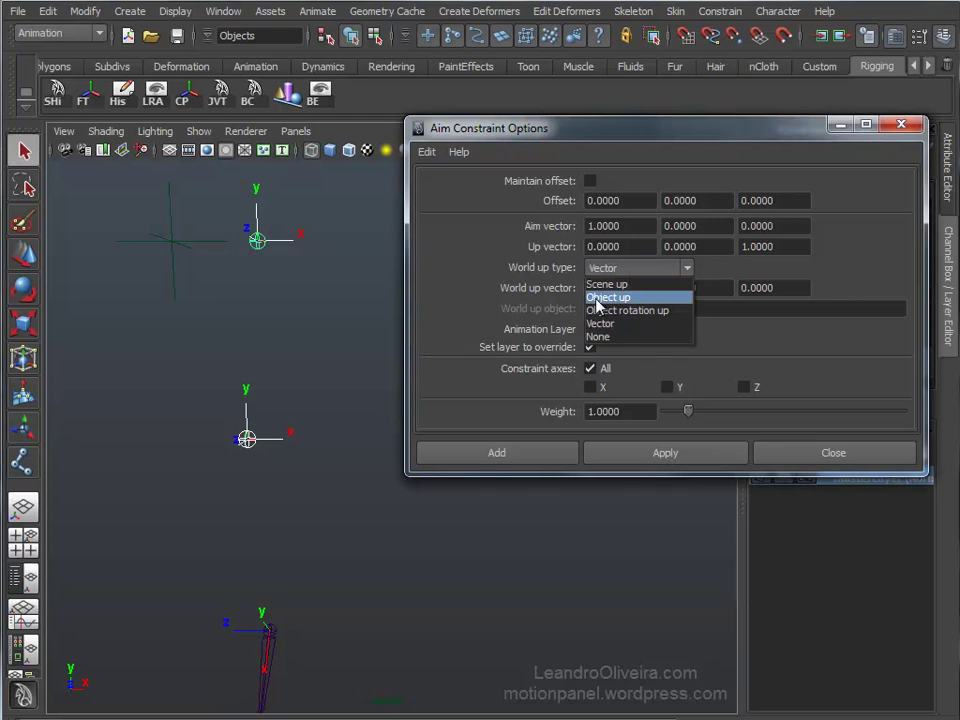
pyautogui.click(618, 298)
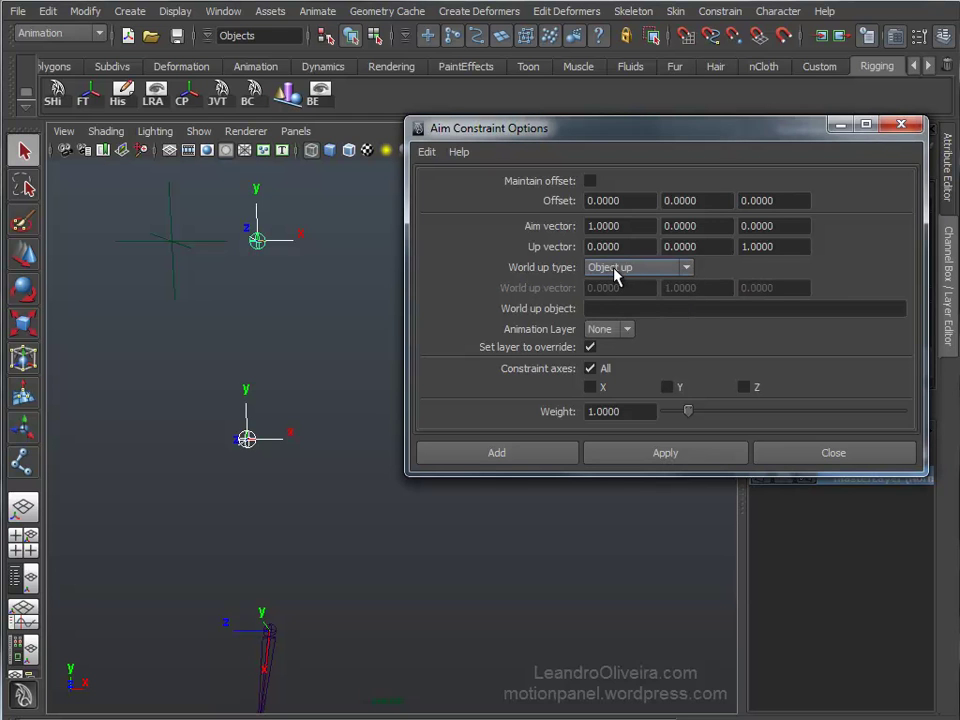
pyautogui.click(593, 310)
pyautogui.click(172, 248)
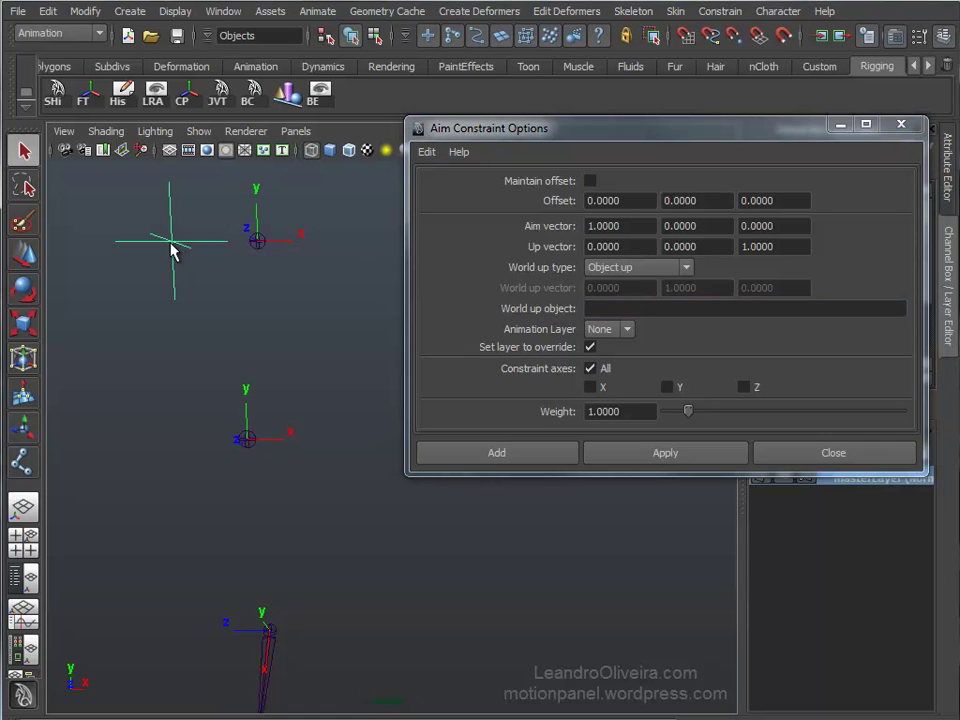
pyautogui.moveTo(600, 138); pyautogui.dragTo(471, 320)
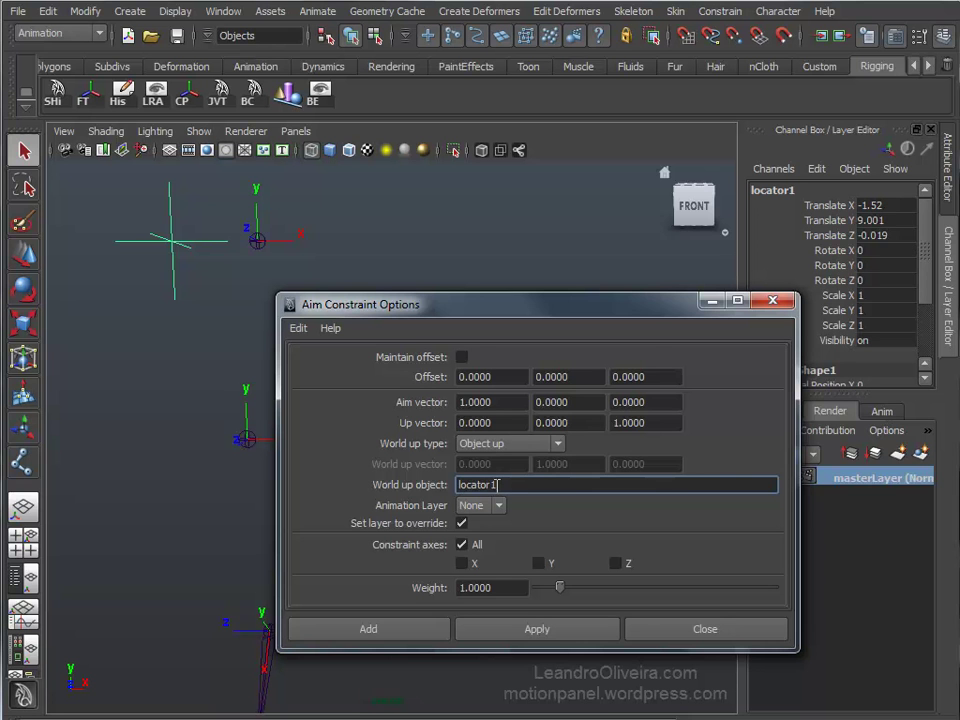
pyautogui.moveTo(644, 328); pyautogui.dragTo(762, 262)
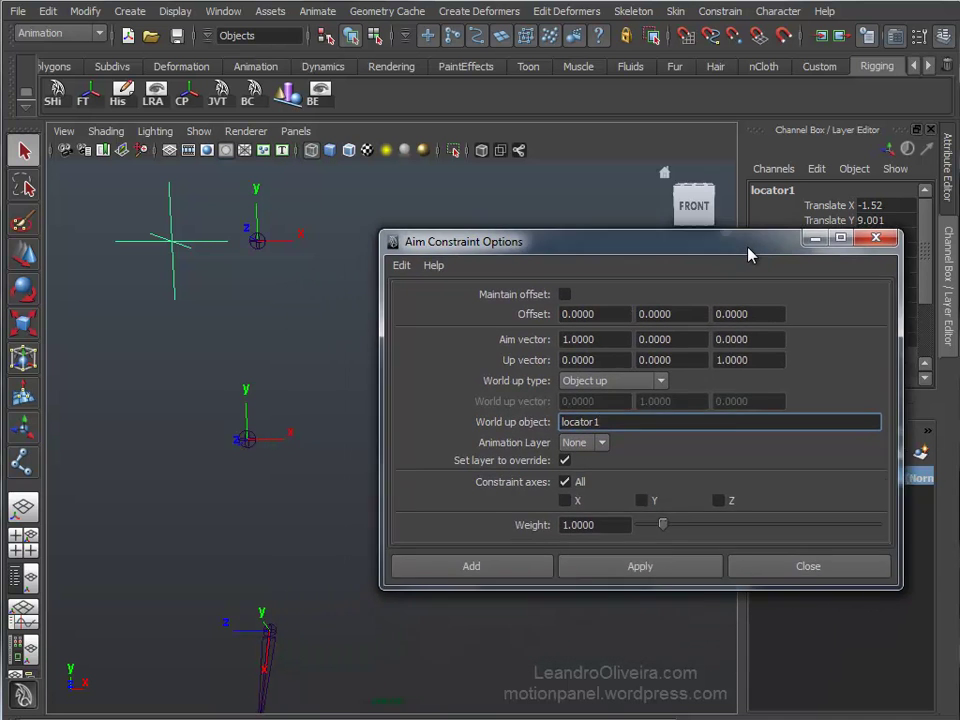
pyautogui.keyDown('alt'); pyautogui.moveTo(332, 294); pyautogui.dragTo(321, 306); pyautogui.keyUp('alt')
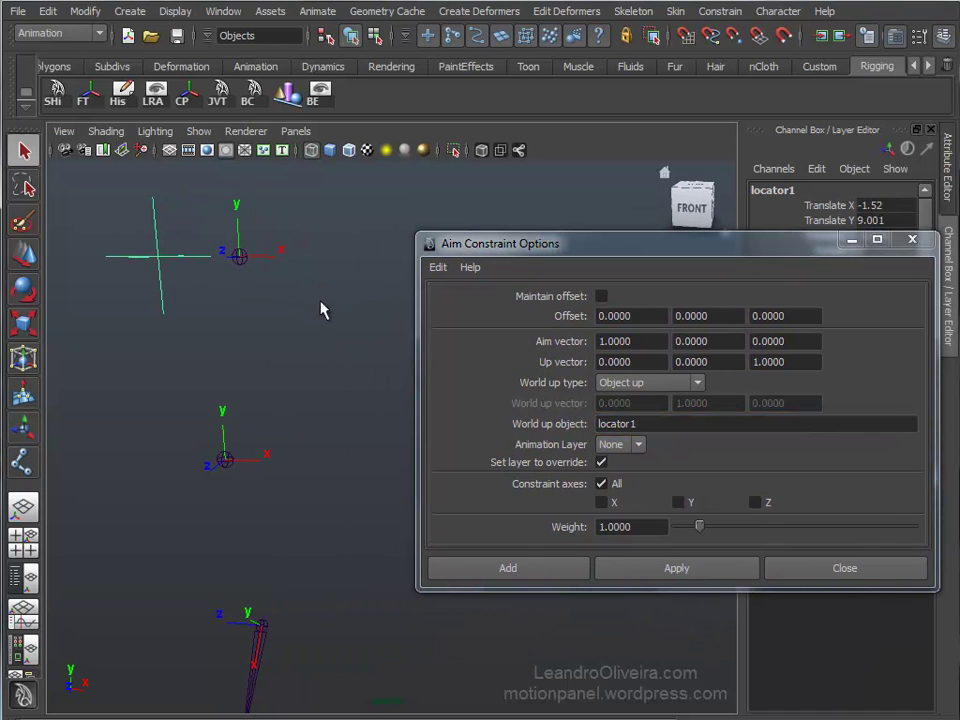
# Aim-constrain joint1 toward joint2, rotating it to 90, -20.095, -90
pyautogui.click(225, 462)
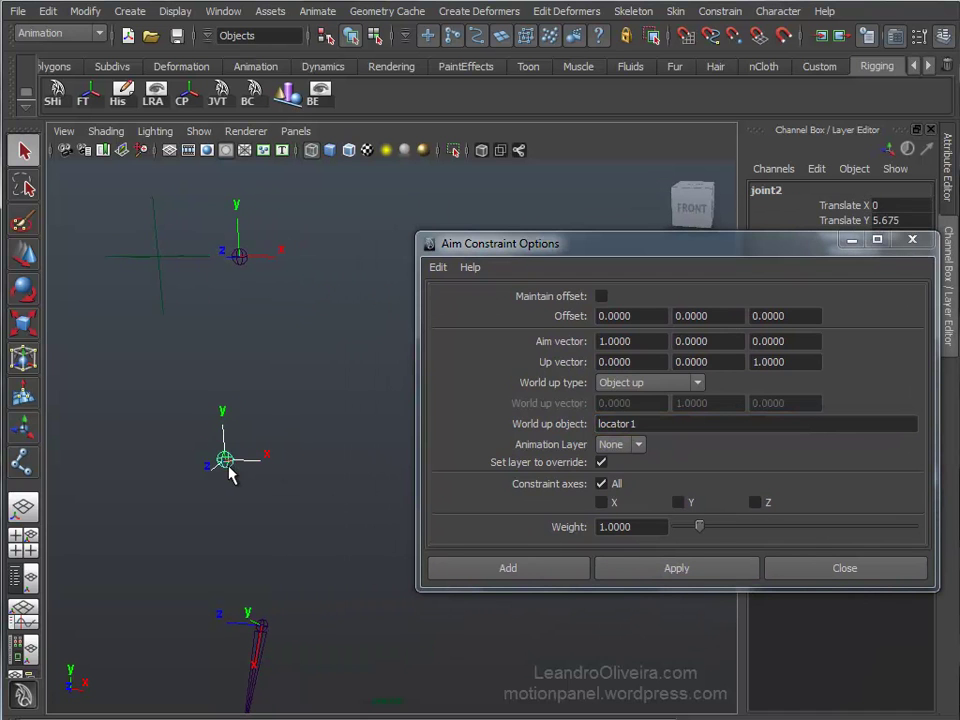
pyautogui.keyDown('shift'); pyautogui.click(242, 262); pyautogui.keyUp('shift')
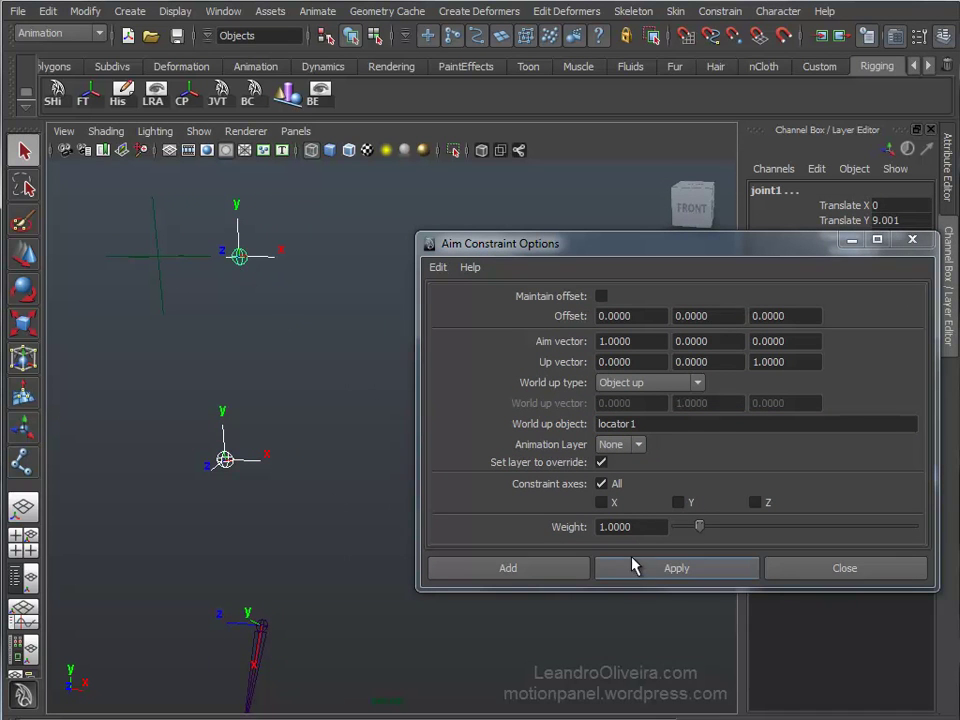
pyautogui.click(655, 570)
pyautogui.moveTo(330, 330)
pyautogui.keyDown('alt'); pyautogui.mouseDown()
pyautogui.moveTo(292, 307)
pyautogui.moveTo(332, 308)
pyautogui.mouseUp(); pyautogui.keyUp('alt')
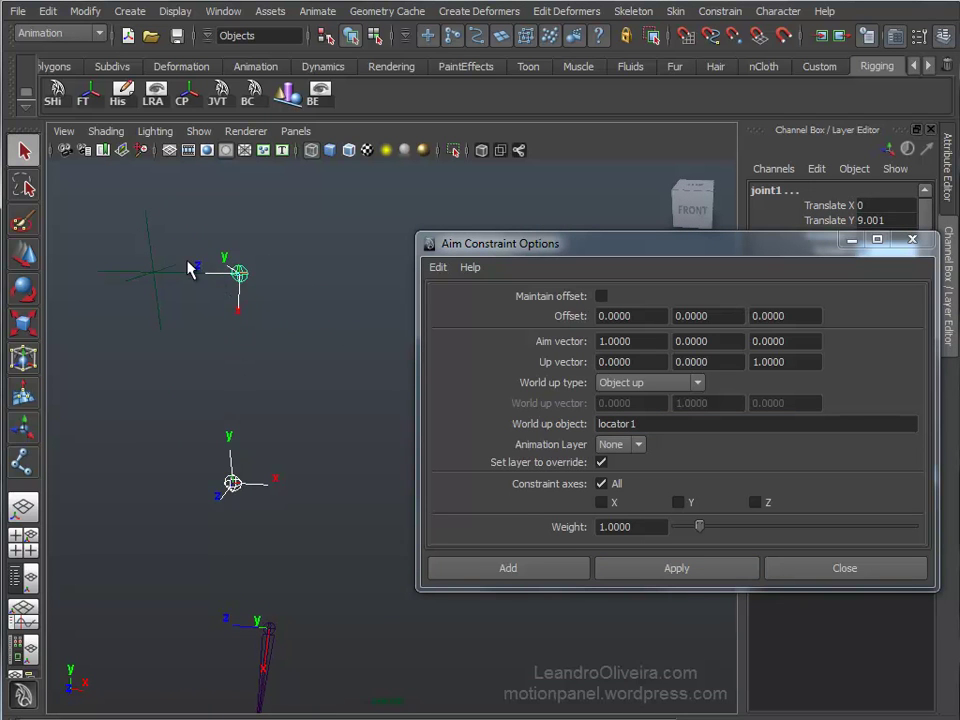
pyautogui.keyDown('alt'); pyautogui.moveTo(318, 368); pyautogui.dragTo(210, 373); pyautogui.keyUp('alt')
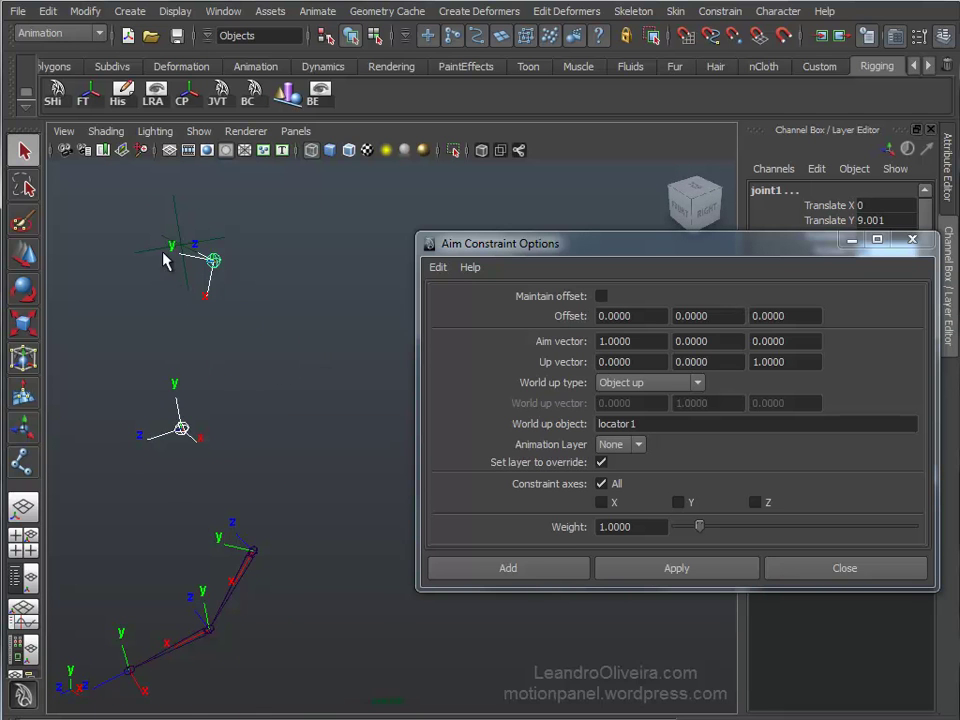
pyautogui.keyDown('alt'); pyautogui.moveTo(221, 553); pyautogui.dragTo(382, 427); pyautogui.keyUp('alt')
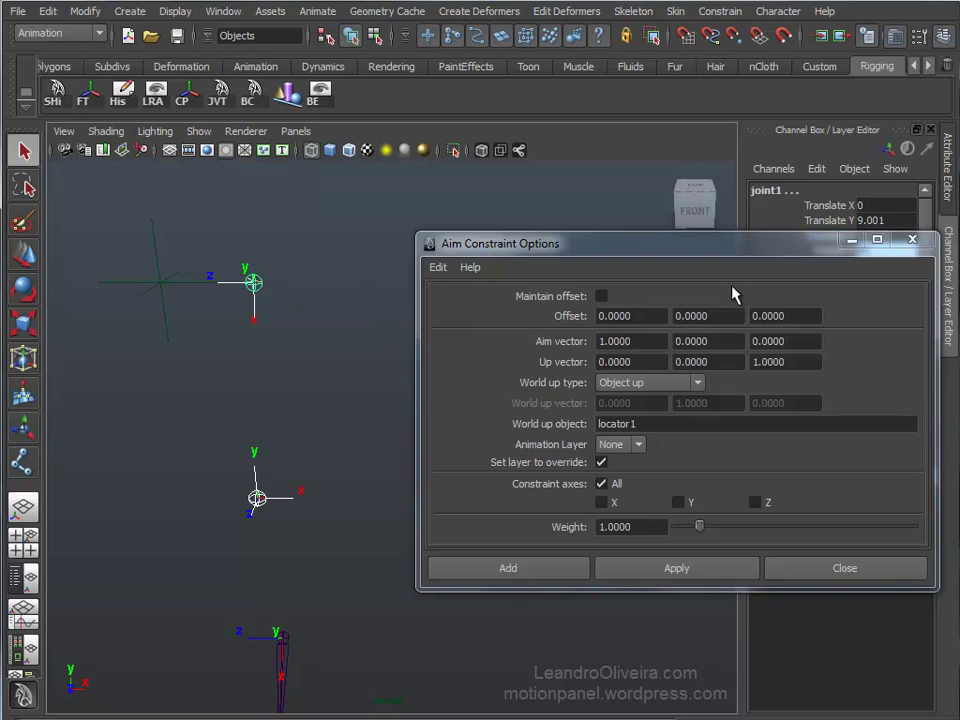
pyautogui.moveTo(752, 254)
pyautogui.mouseDown()
pyautogui.moveTo(739, 144)
pyautogui.moveTo(959, 236)
pyautogui.mouseUp()
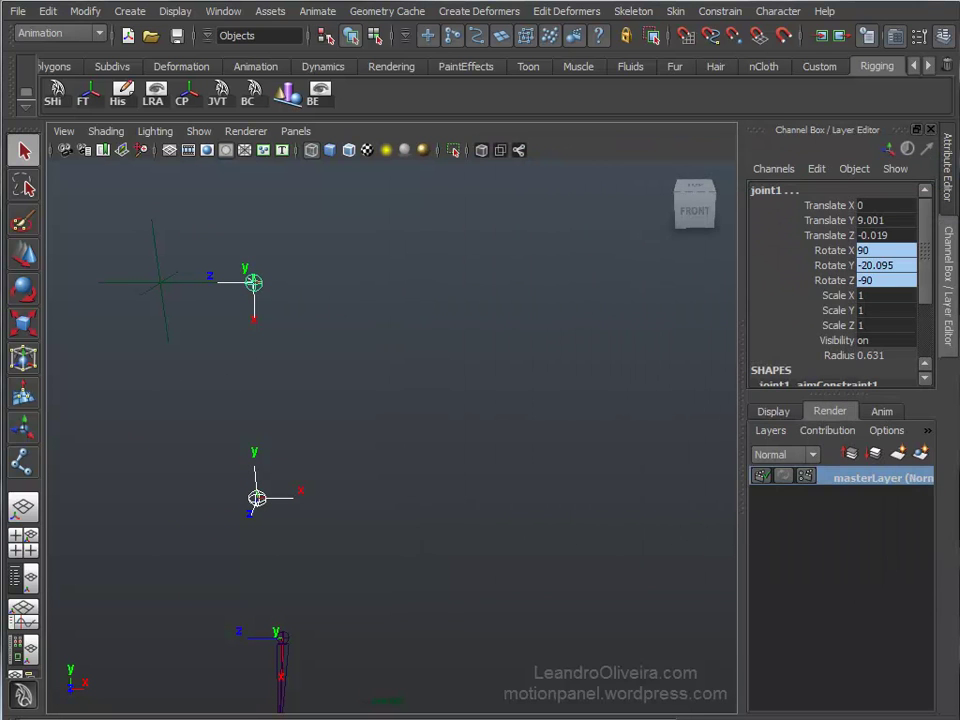
# Delete joint1_aimConstraint1 from the Outliner, keeping joint1's orientation
pyautogui.click(30, 580)
pyautogui.moveTo(183, 333); pyautogui.dragTo(280, 330)
pyautogui.click(188, 270)
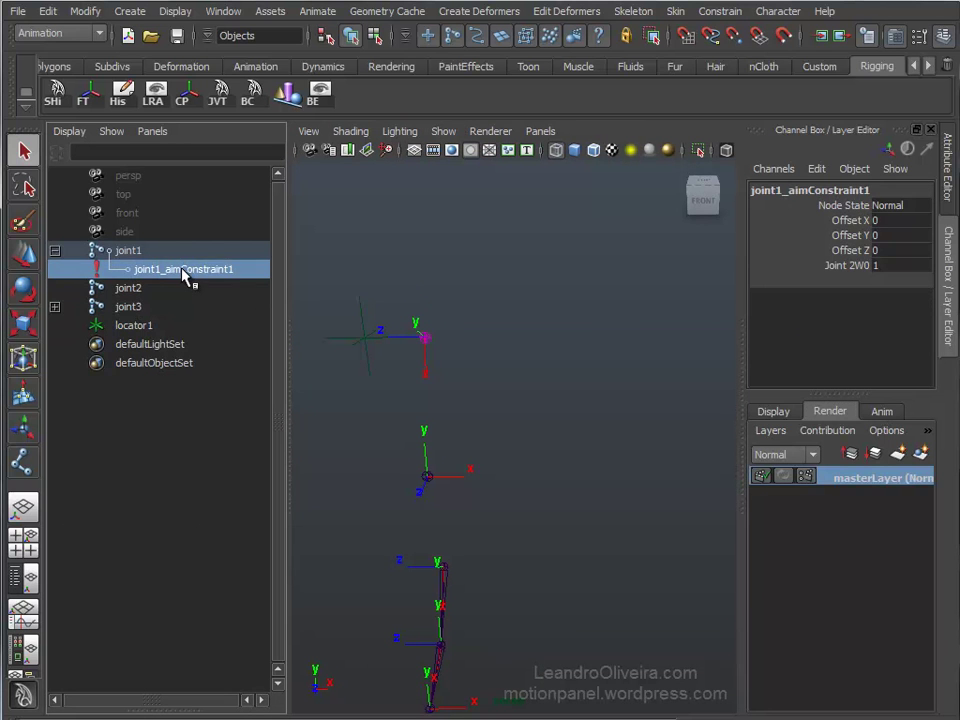
pyautogui.press('Delete')
# Vertex-snap locator1 onto joint2's position
pyautogui.keyDown('alt'); pyautogui.moveTo(511, 401); pyautogui.dragTo(476, 295); pyautogui.keyUp('alt')
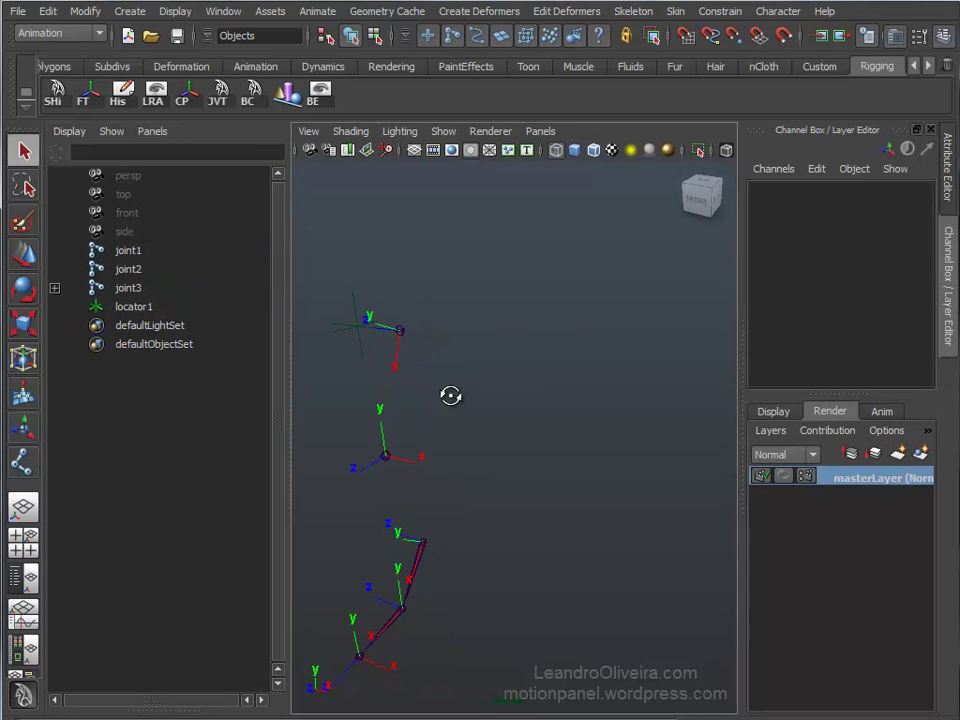
pyautogui.click(466, 305)
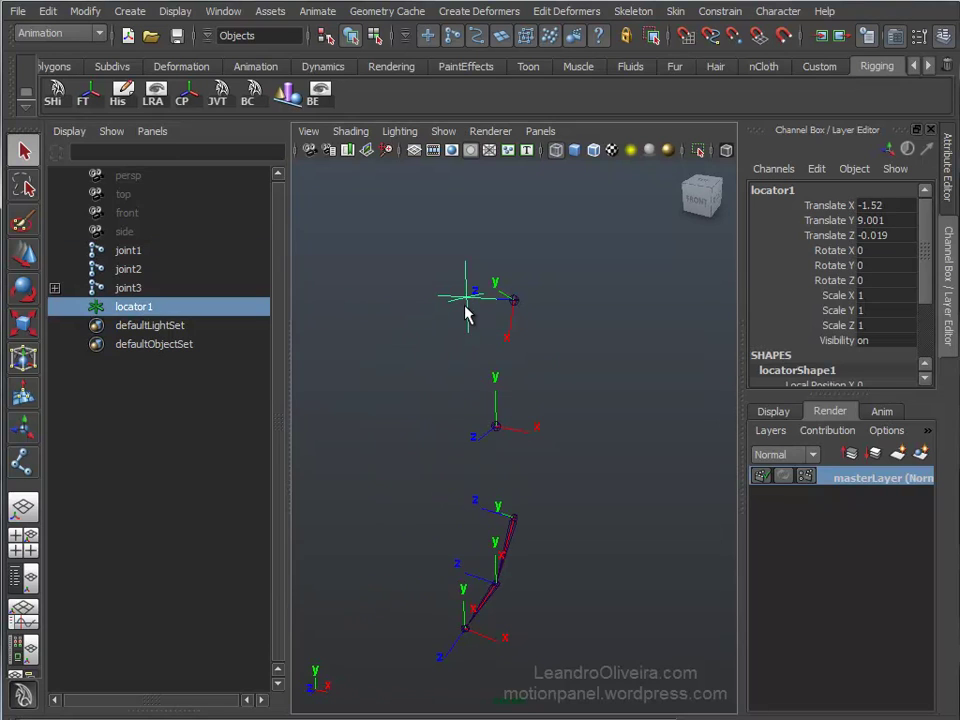
pyautogui.press('space')
pyautogui.keyDown('alt'); pyautogui.moveTo(388, 332); pyautogui.dragTo(407, 390, button='middle'); pyautogui.keyUp('alt')
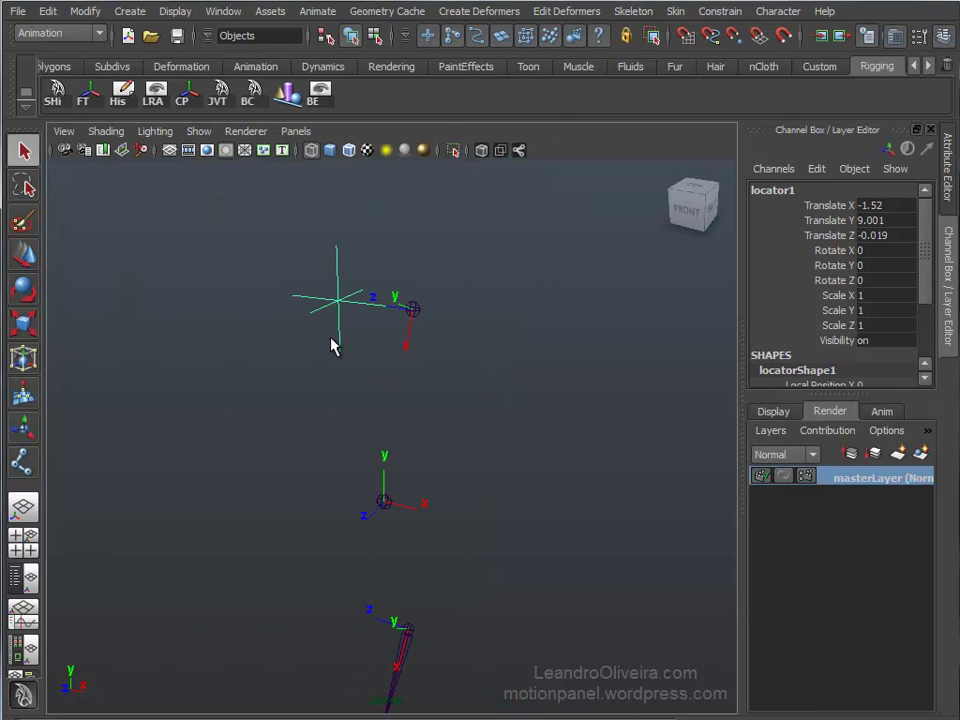
pyautogui.press('w')
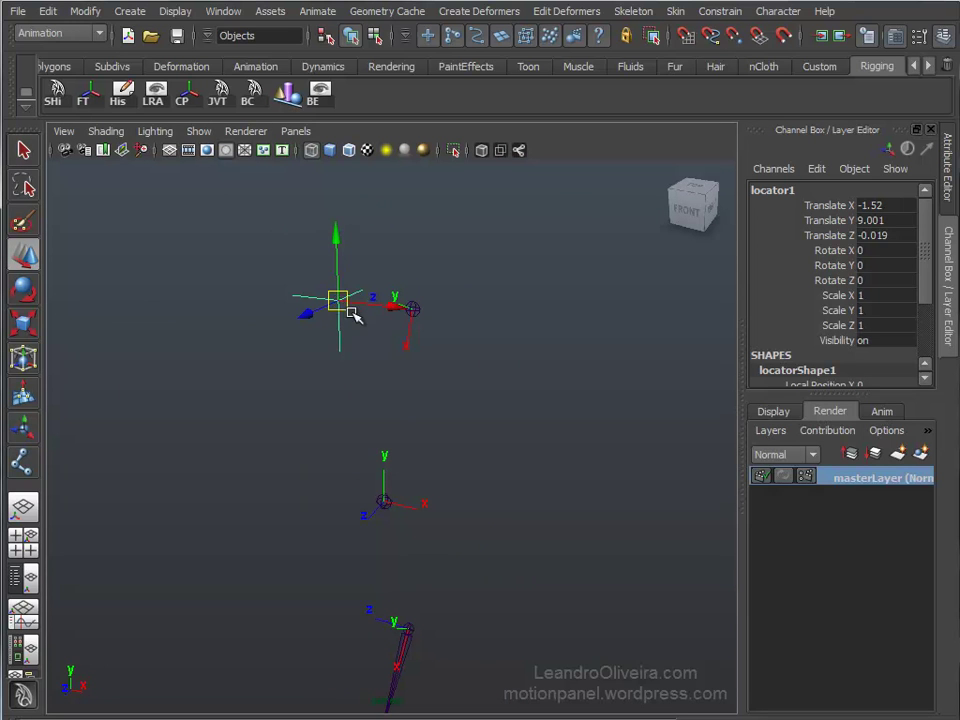
pyautogui.moveTo(338, 301)
pyautogui.mouseDown()
pyautogui.moveTo(401, 463)
pyautogui.moveTo(401, 488)
pyautogui.moveTo(386, 508)
pyautogui.moveTo(369, 508)
pyautogui.moveTo(467, 425)
pyautogui.moveTo(456, 418)
pyautogui.moveTo(476, 336)
pyautogui.mouseUp()
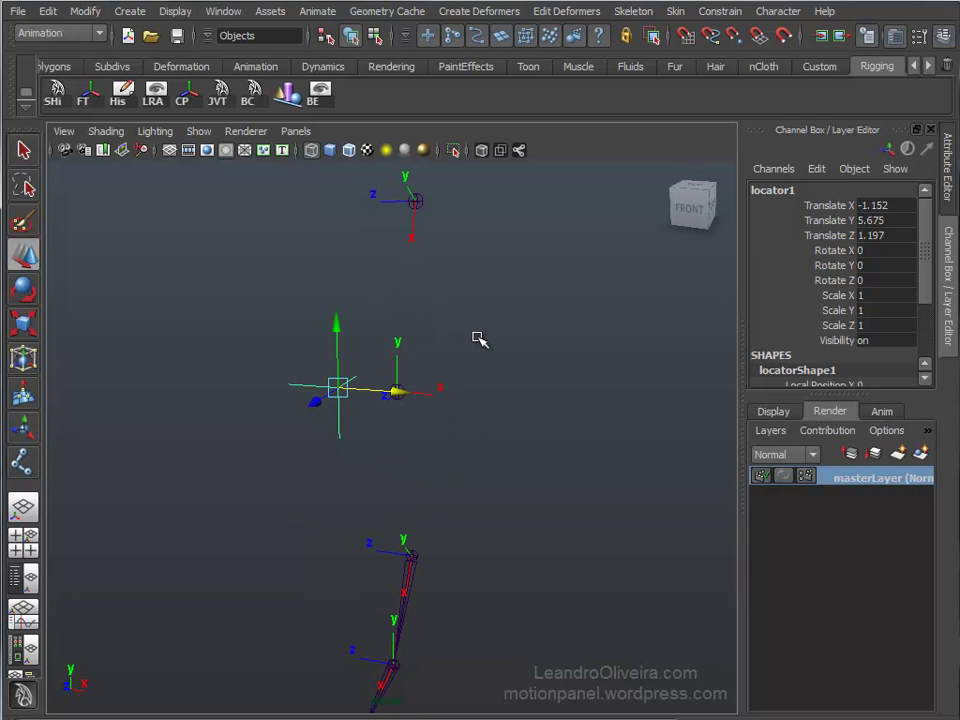
pyautogui.click(476, 336)
# Aim-constrain joint2 toward joint3 with locator1 as world up object, rotating it to 90, 17.103, -90
pyautogui.press('q')
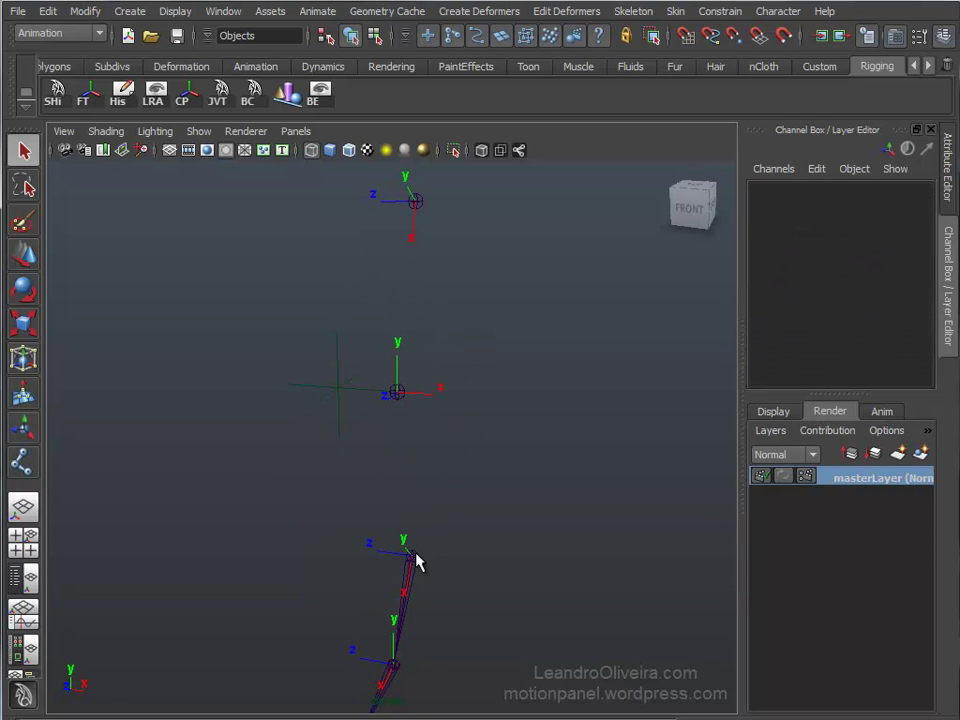
pyautogui.click(416, 561)
pyautogui.keyDown('shift'); pyautogui.click(398, 395); pyautogui.keyUp('shift')
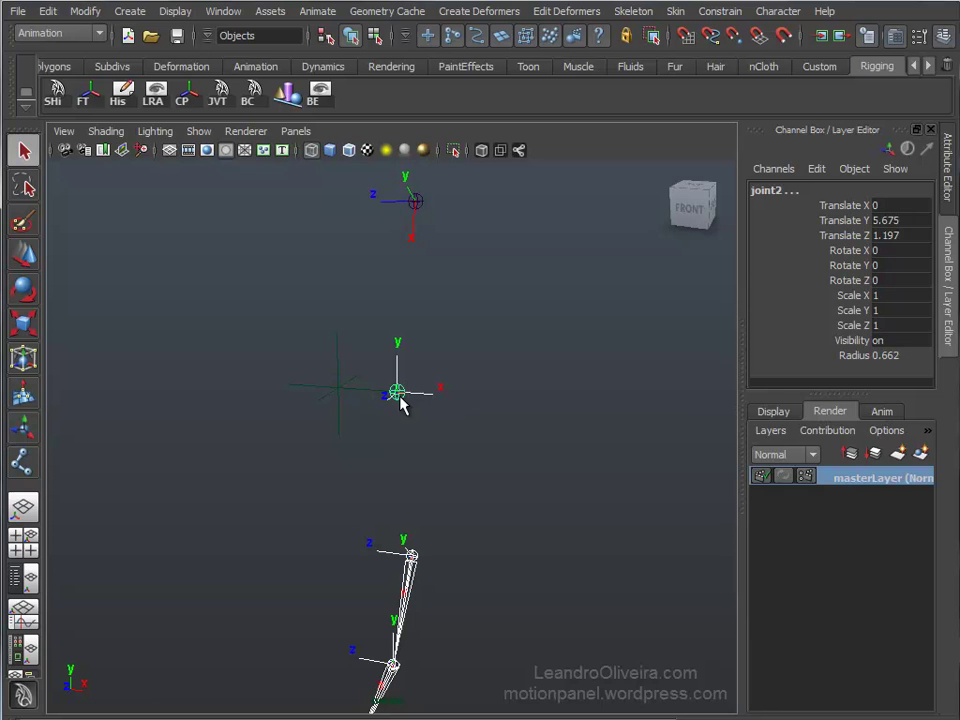
pyautogui.moveTo(370, 33)
pyautogui.mouseDown()
pyautogui.moveTo(545, 12)
pyautogui.moveTo(519, 27)
pyautogui.mouseUp()
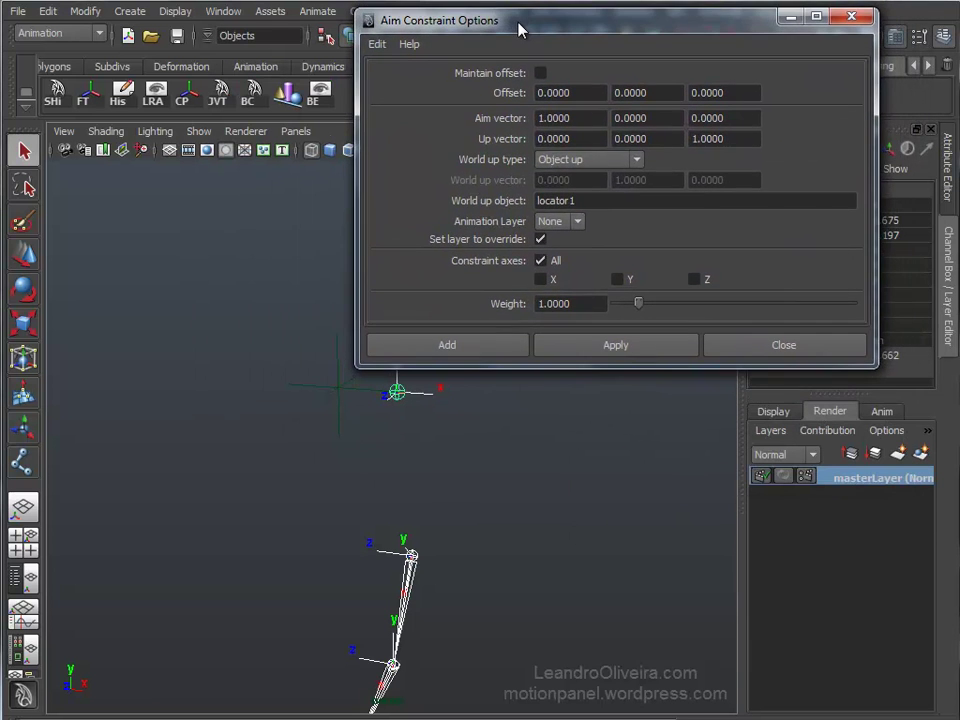
pyautogui.keyDown('alt'); pyautogui.moveTo(428, 510); pyautogui.dragTo(306, 514); pyautogui.keyUp('alt')
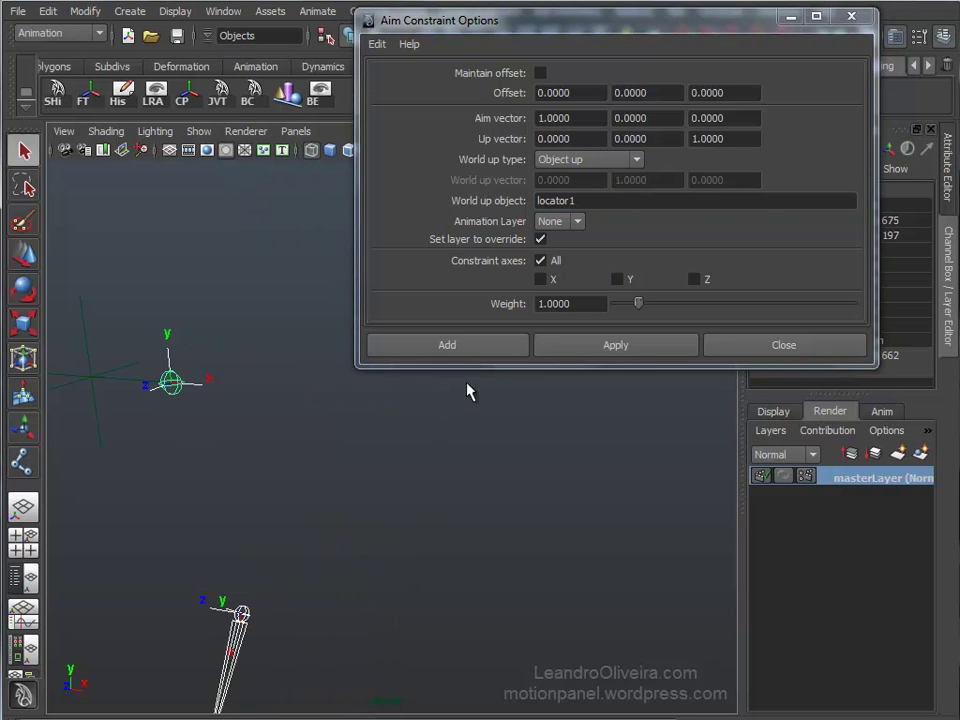
pyautogui.moveTo(621, 34); pyautogui.dragTo(628, 143)
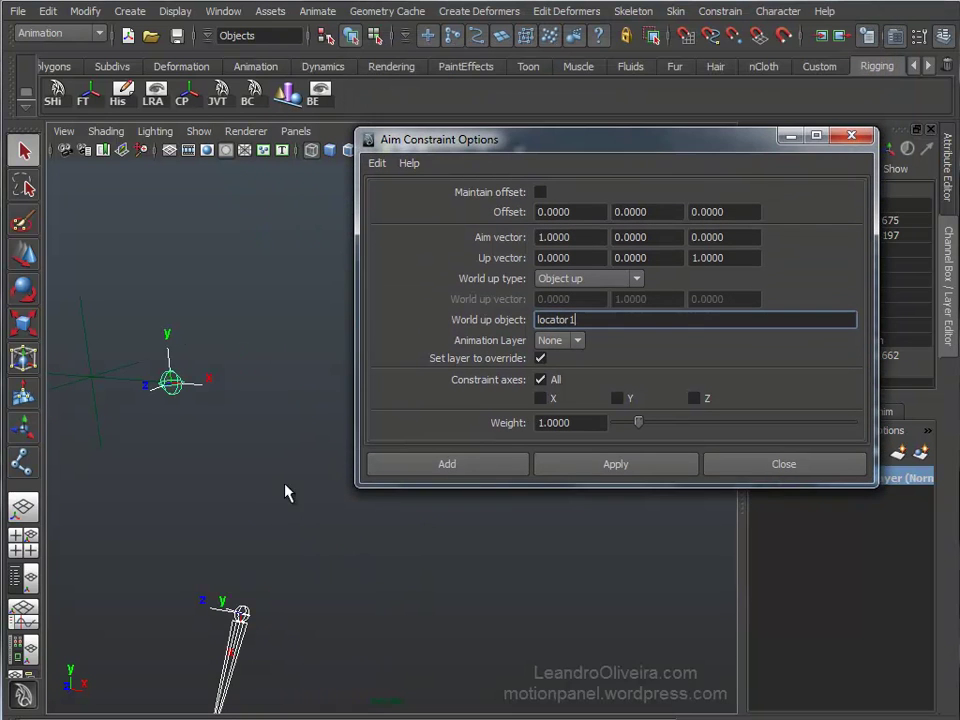
pyautogui.keyDown('alt'); pyautogui.moveTo(285, 489); pyautogui.dragTo(256, 464); pyautogui.keyUp('alt')
pyautogui.click(613, 466)
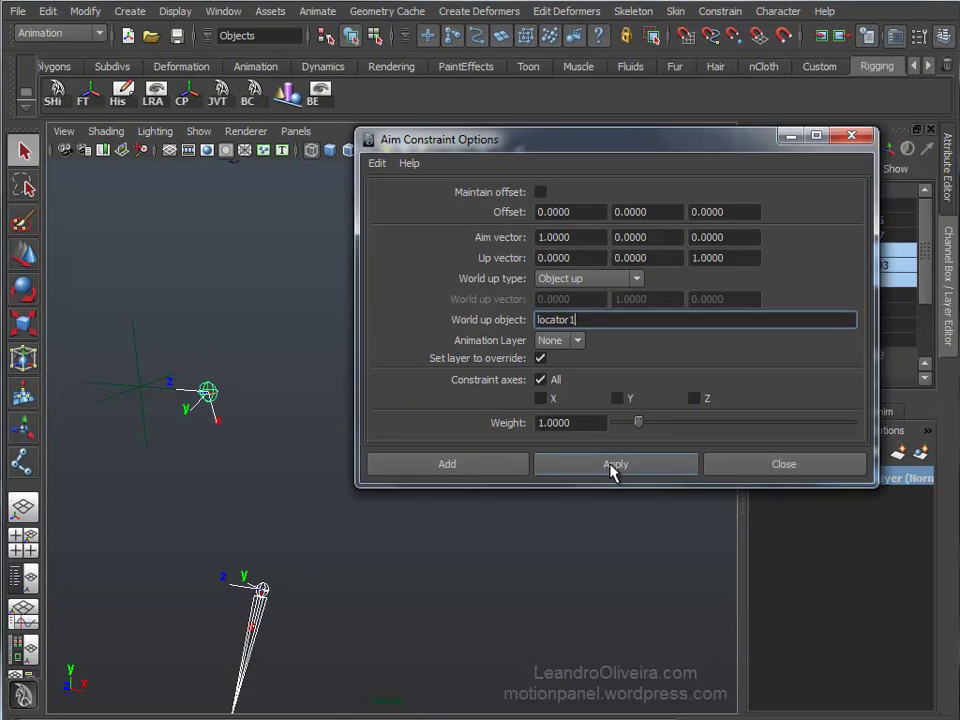
pyautogui.moveTo(310, 460)
pyautogui.keyDown('alt'); pyautogui.mouseDown()
pyautogui.moveTo(276, 440)
pyautogui.moveTo(276, 450)
pyautogui.mouseUp(); pyautogui.keyUp('alt')
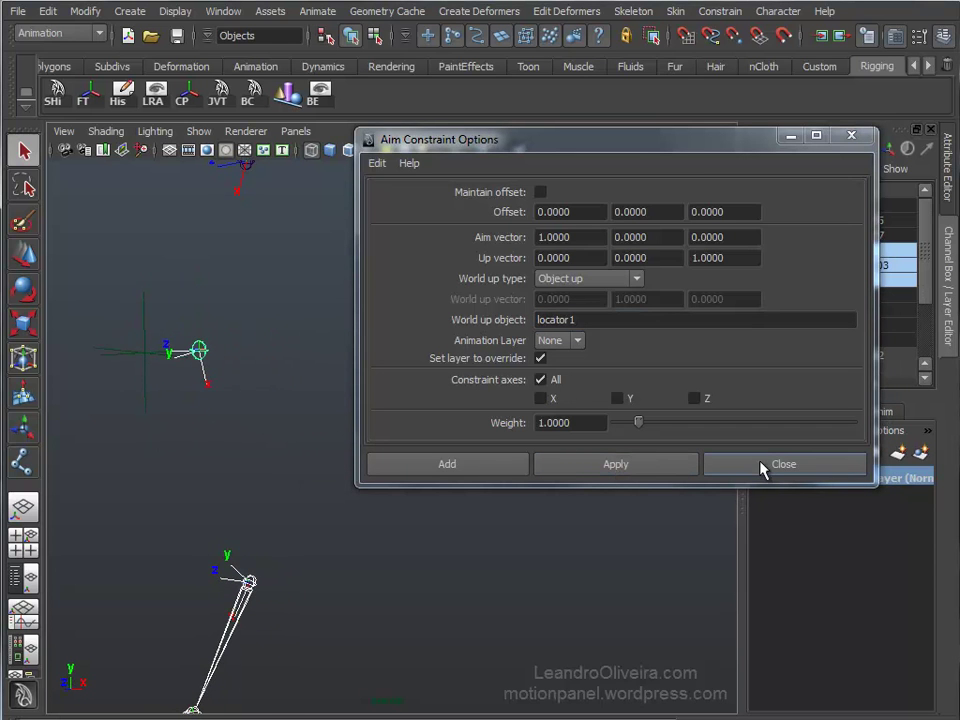
pyautogui.click(783, 464)
pyautogui.keyDown('alt'); pyautogui.moveTo(523, 450); pyautogui.dragTo(531, 478); pyautogui.keyUp('alt')
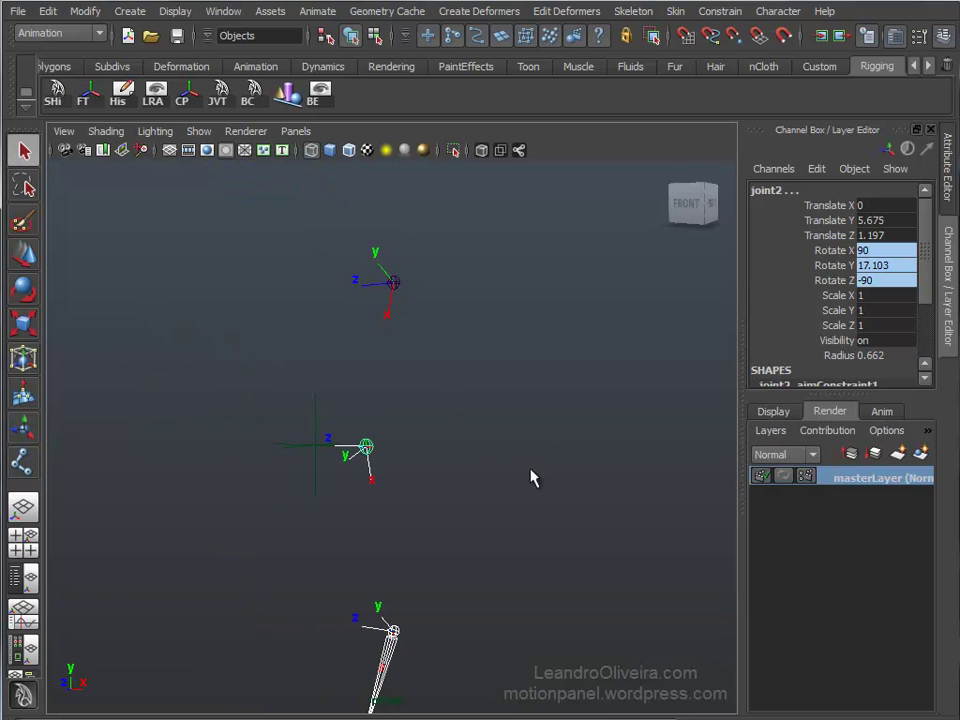
# Delete joint2_aimConstraint1 and locator1 from the Outliner
pyautogui.click(30, 585)
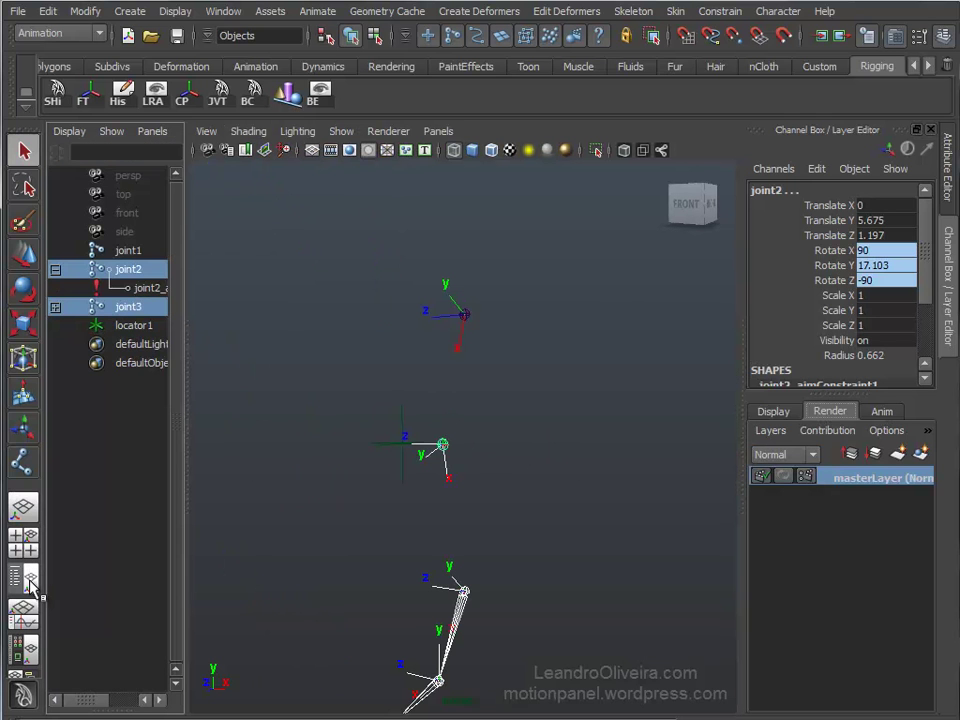
pyautogui.click(138, 288)
pyautogui.moveTo(185, 345); pyautogui.dragTo(305, 345)
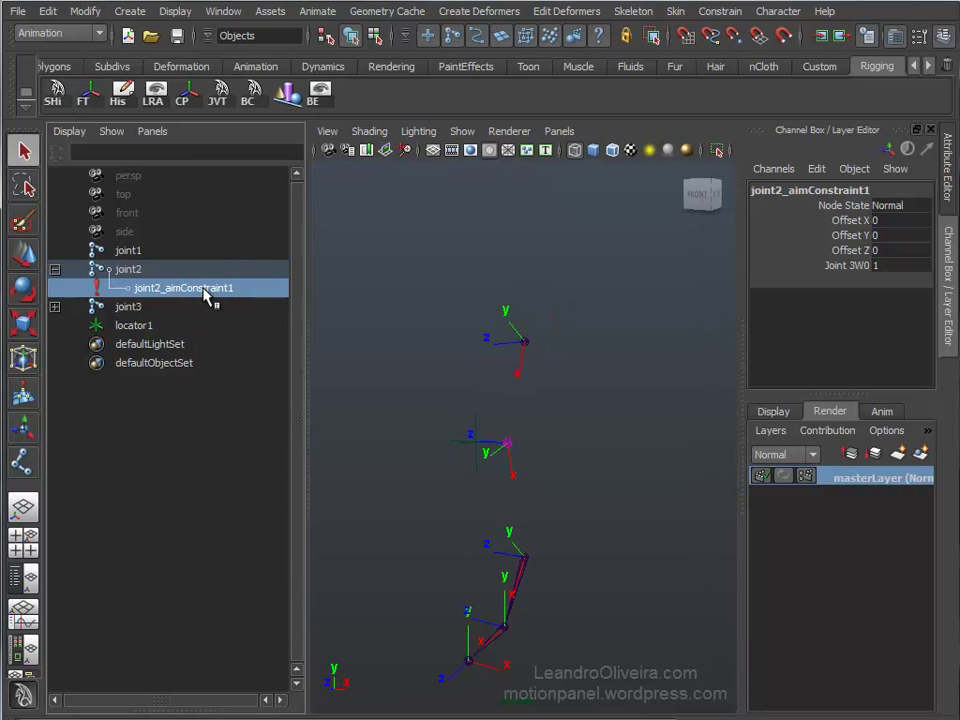
pyautogui.press('Delete')
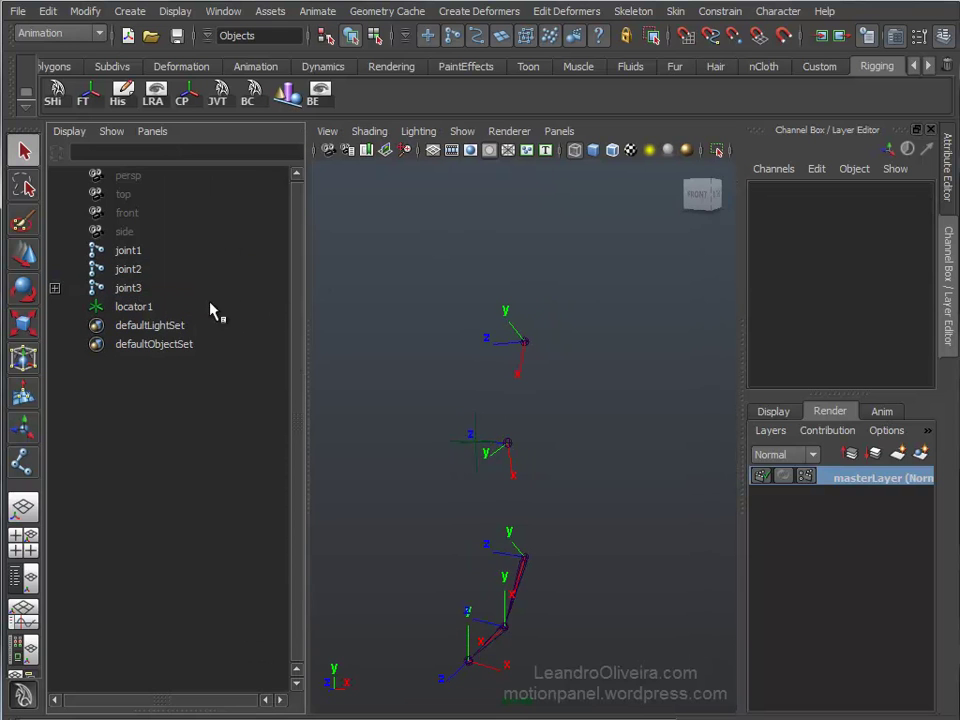
pyautogui.click(143, 308)
pyautogui.press('Delete')
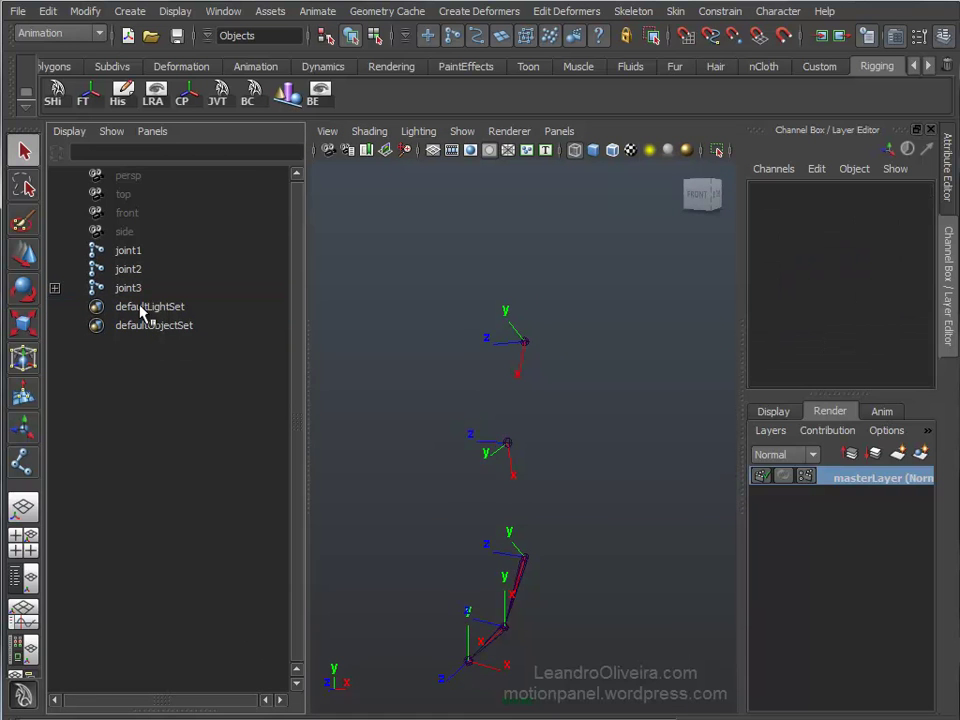
# Return to a single viewport and show joint2's attributes in the Attribute Editor
pyautogui.press('space')
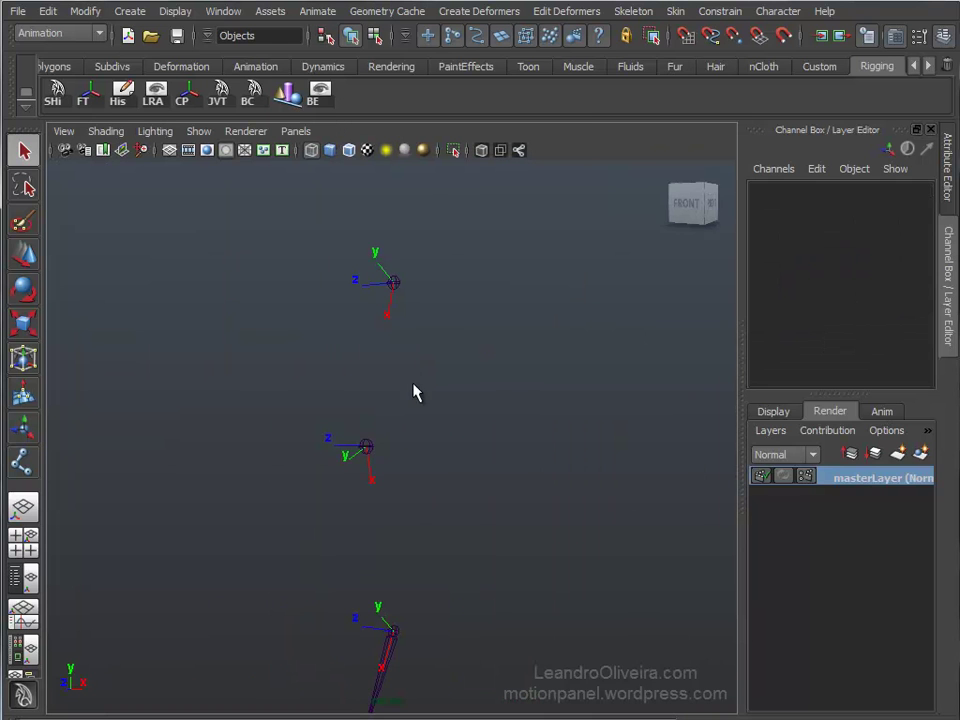
pyautogui.keyDown('alt'); pyautogui.moveTo(387, 392); pyautogui.dragTo(378, 341, button='middle'); pyautogui.keyUp('alt')
pyautogui.moveTo(378, 341)
pyautogui.keyDown('alt'); pyautogui.mouseDown(button='right')
pyautogui.moveTo(386, 360)
pyautogui.moveTo(373, 369)
pyautogui.mouseUp(button='right'); pyautogui.keyUp('alt')
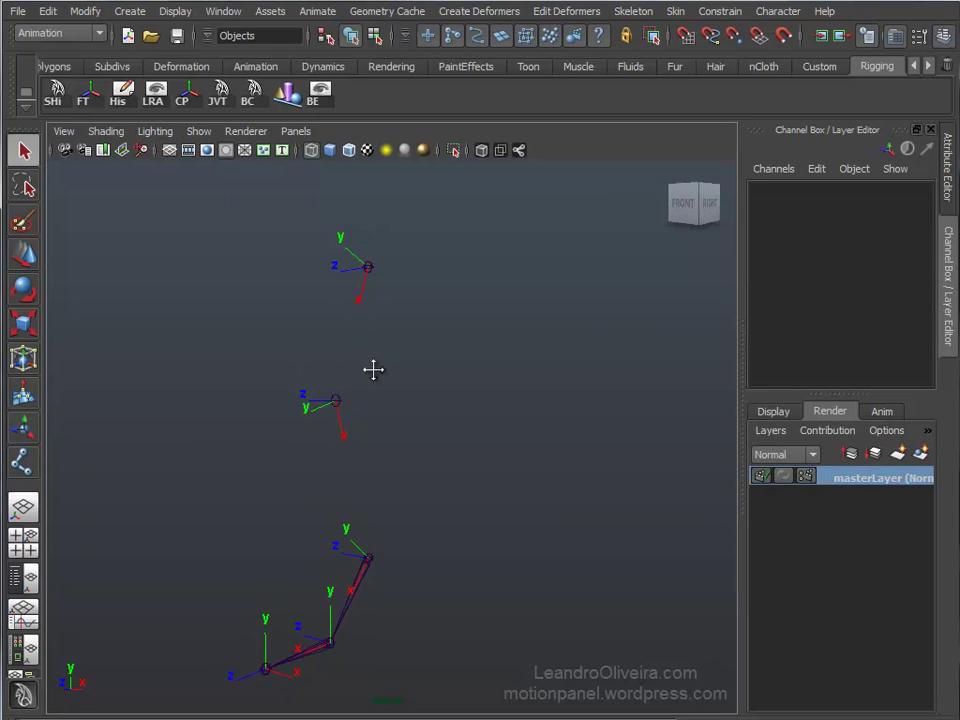
pyautogui.click(336, 406)
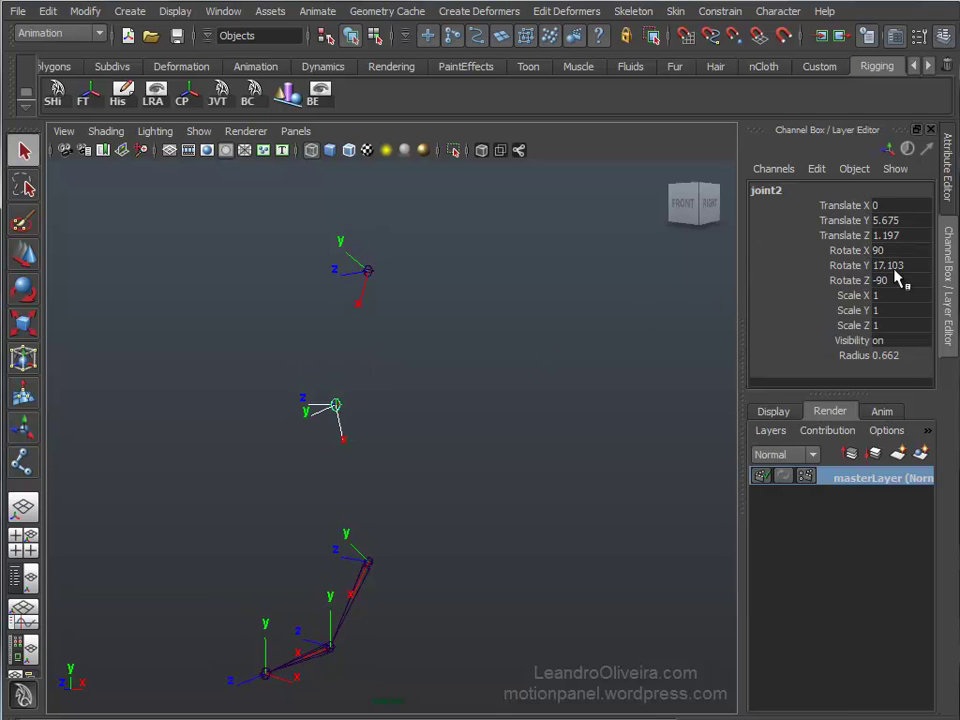
pyautogui.click(948, 190)
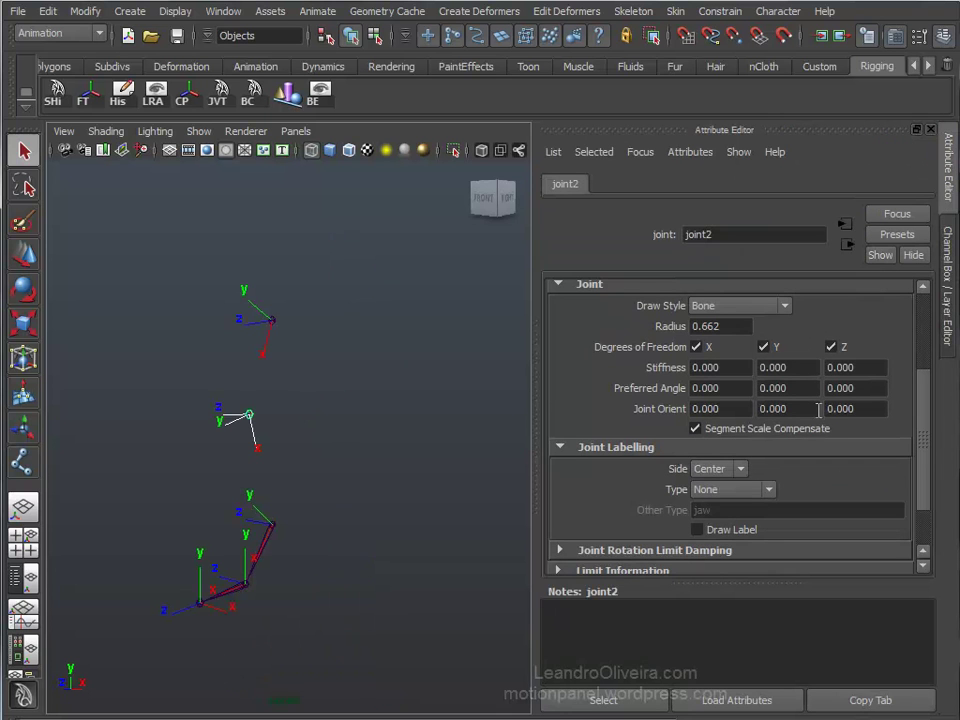
# Copy joint2's rotation into Joint Orient X/Y/Z as 90, 17.103, -90
pyautogui.moveTo(920, 437); pyautogui.dragTo(913, 363)
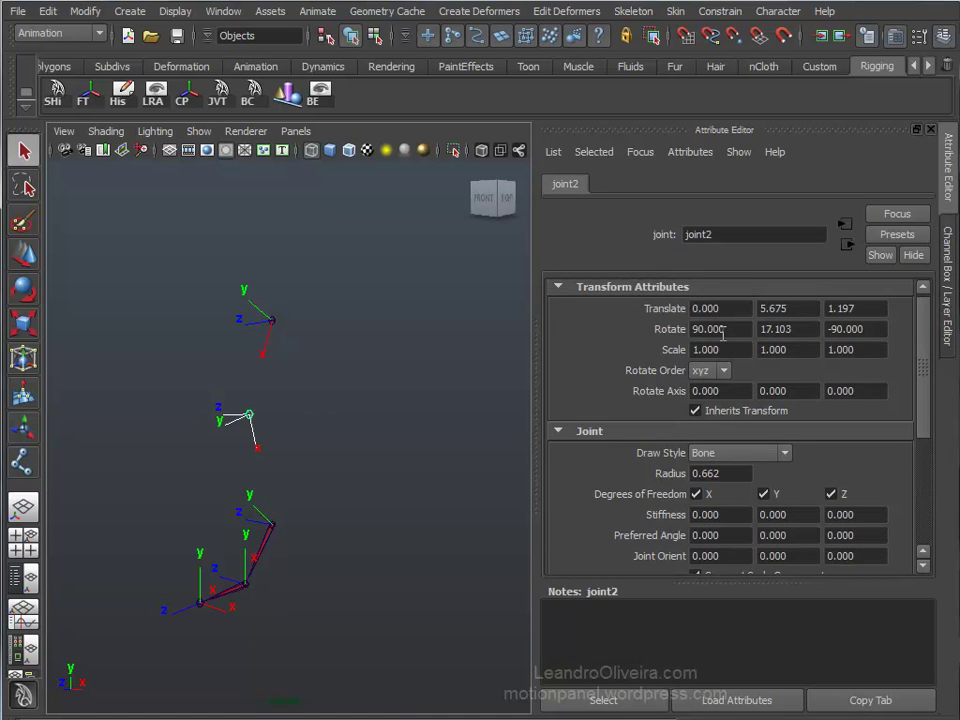
pyautogui.moveTo(724, 329); pyautogui.dragTo(694, 329)
pyautogui.moveTo(730, 555); pyautogui.dragTo(655, 553)
pyautogui.write('90.000')
pyautogui.moveTo(808, 329); pyautogui.dragTo(731, 328)
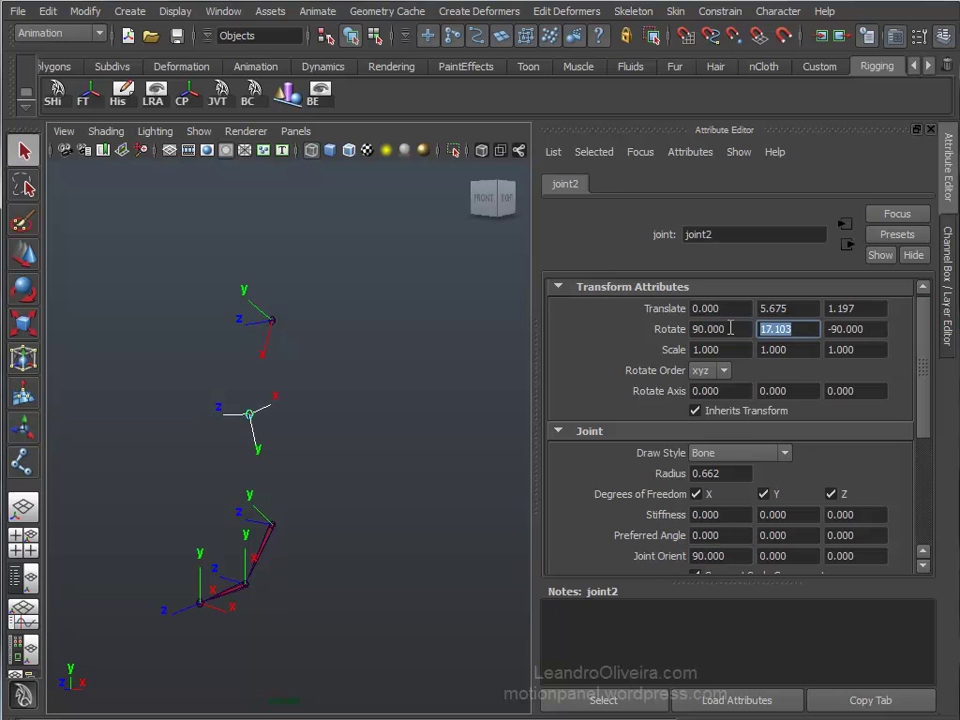
pyautogui.click(805, 554)
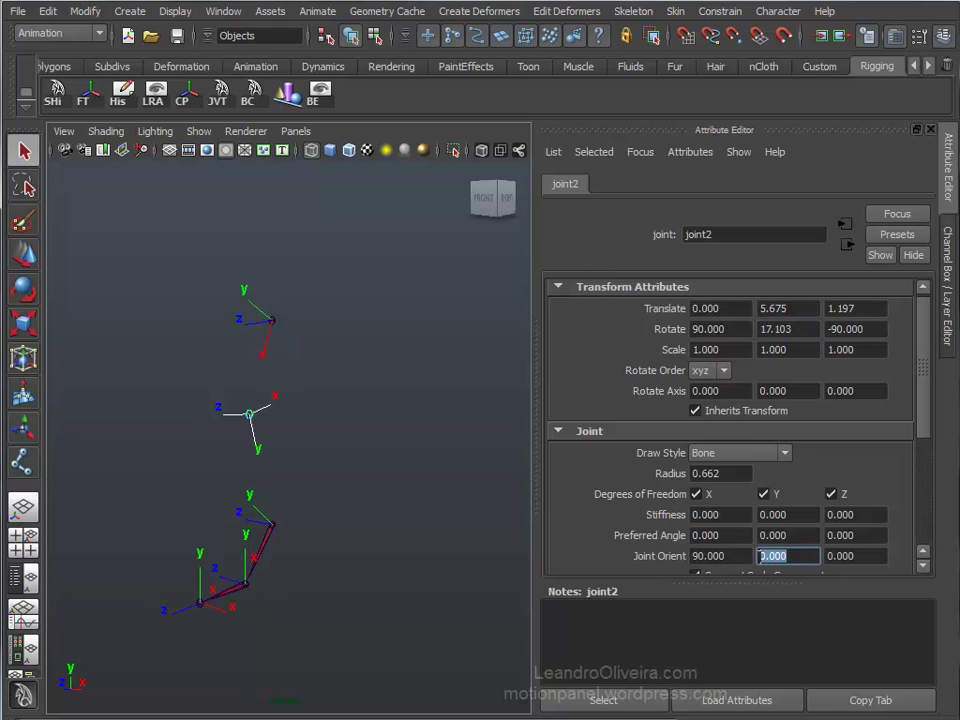
pyautogui.write('17.103')
pyautogui.moveTo(868, 335); pyautogui.dragTo(827, 329)
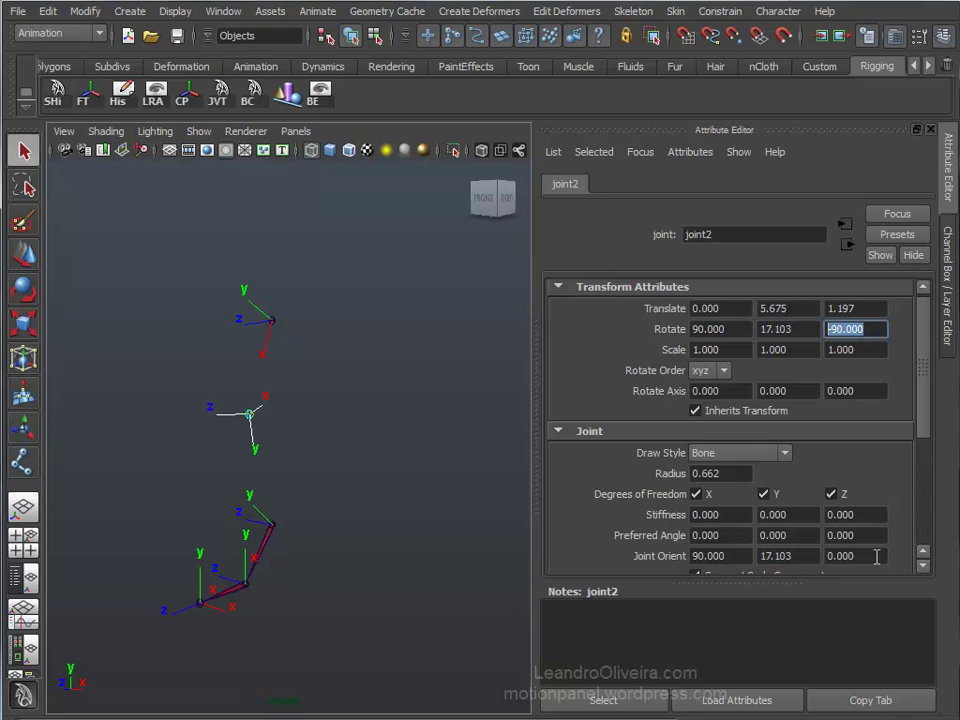
pyautogui.moveTo(876, 557); pyautogui.dragTo(811, 556)
pyautogui.write('-90.000')
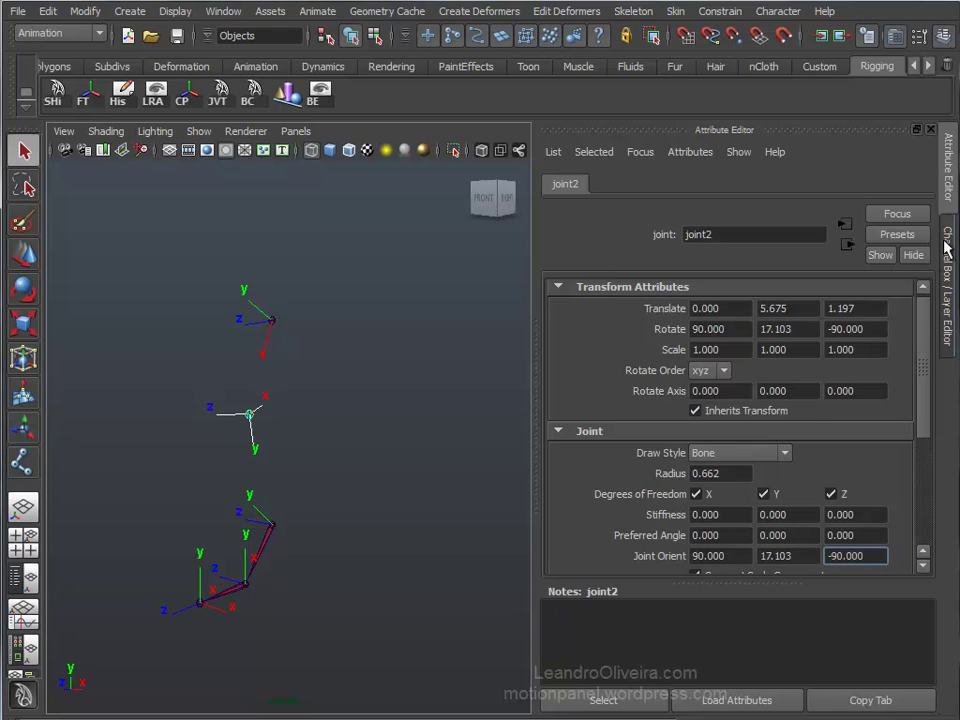
# Zero joint2's Rotate X/Y/Z in the Channel Box and select joint1
pyautogui.click(946, 290)
pyautogui.moveTo(913, 250); pyautogui.dragTo(910, 280)
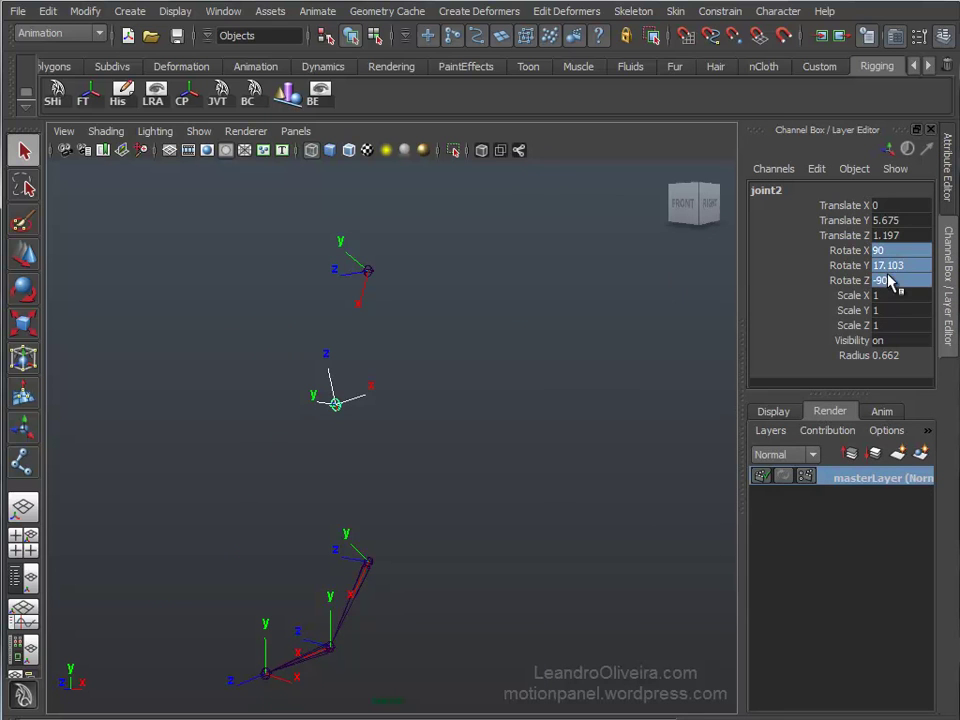
pyautogui.write('0')
pyautogui.press('Return')
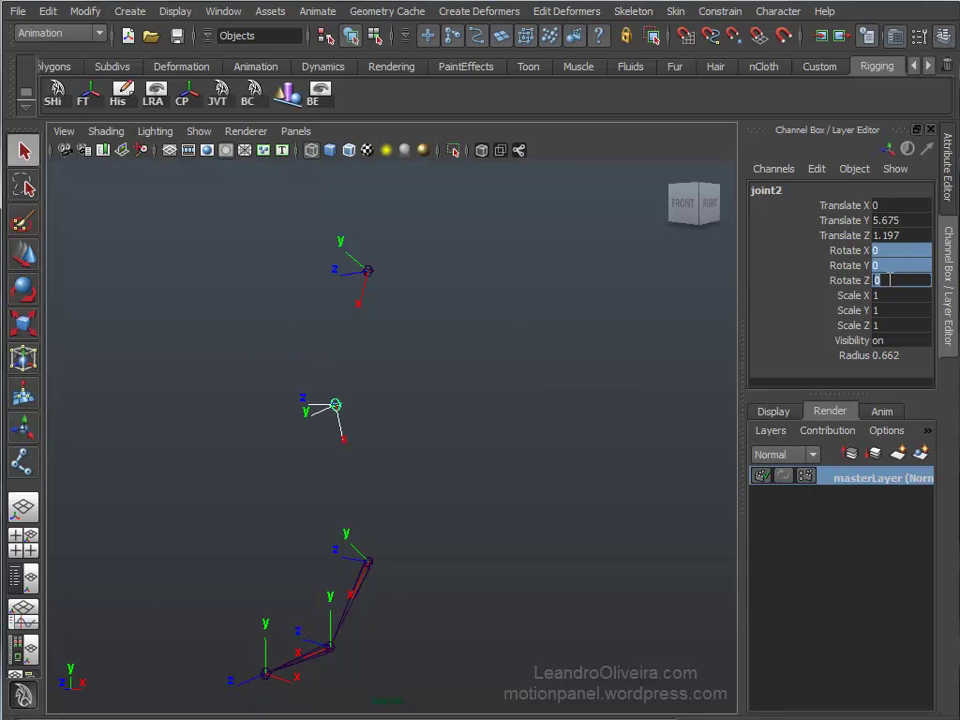
pyautogui.click(368, 271)
# Copy joint1's rotation into Joint Orient X/Y/Z as 90, -20.095, -90
pyautogui.click(947, 197)
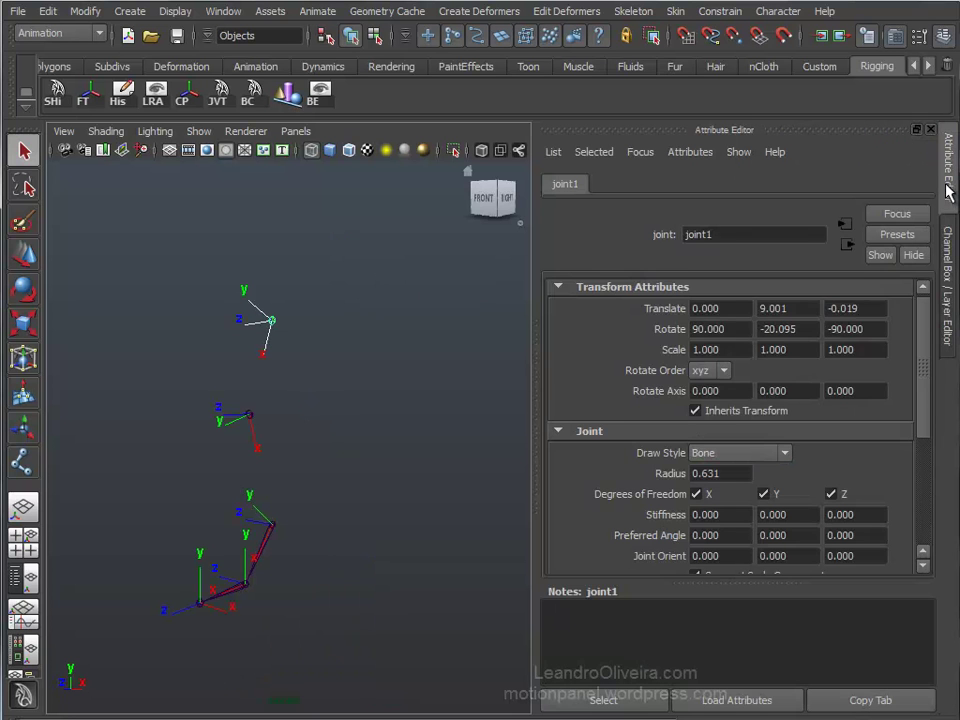
pyautogui.moveTo(921, 353)
pyautogui.mouseDown()
pyautogui.moveTo(926, 467)
pyautogui.moveTo(926, 413)
pyautogui.mouseUp()
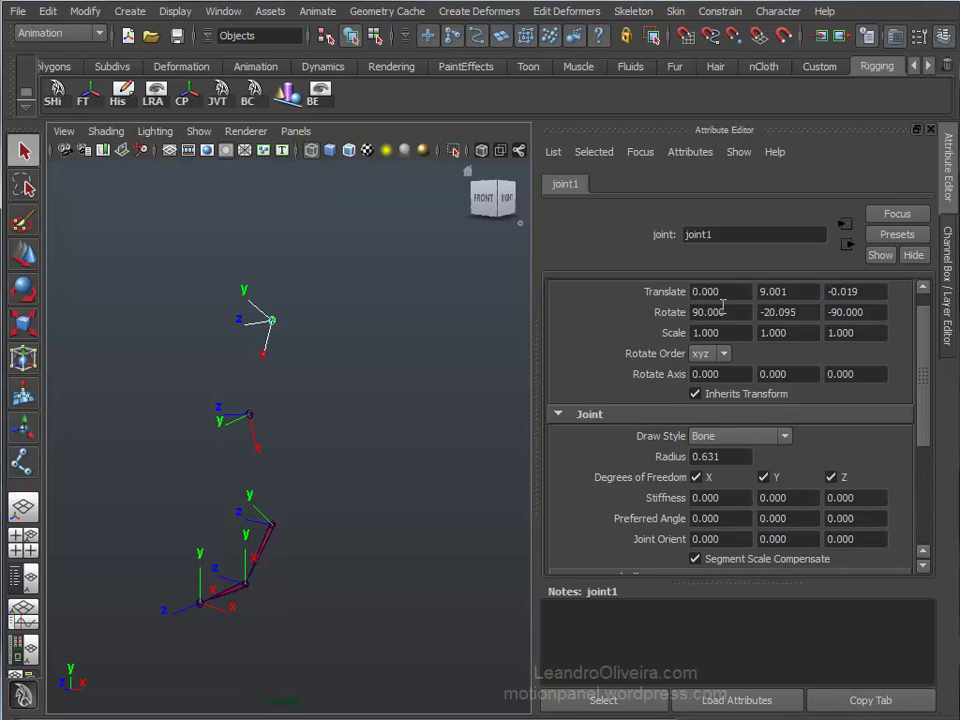
pyautogui.click(722, 311)
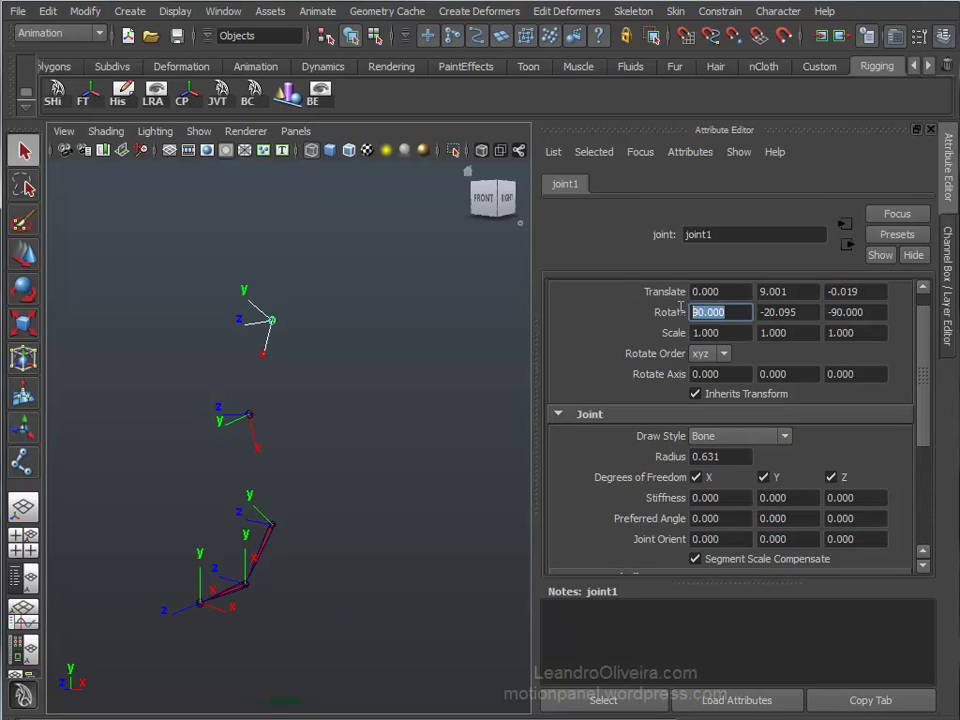
pyautogui.click(729, 540)
pyautogui.write('90.000')
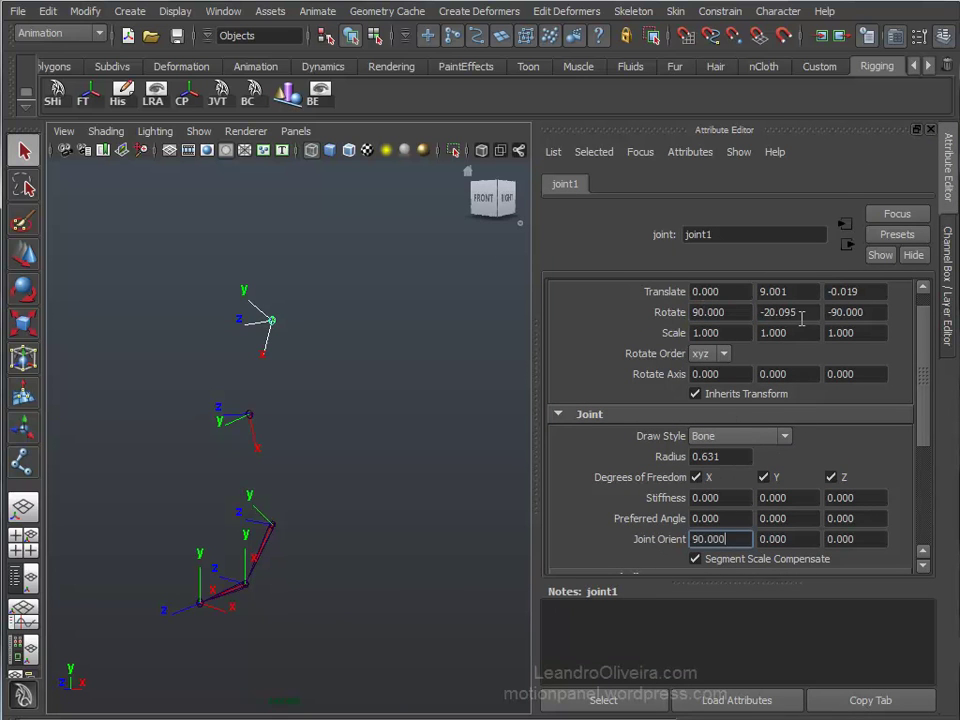
pyautogui.moveTo(801, 318); pyautogui.dragTo(759, 315)
pyautogui.hotkey('ctrl', 'c')
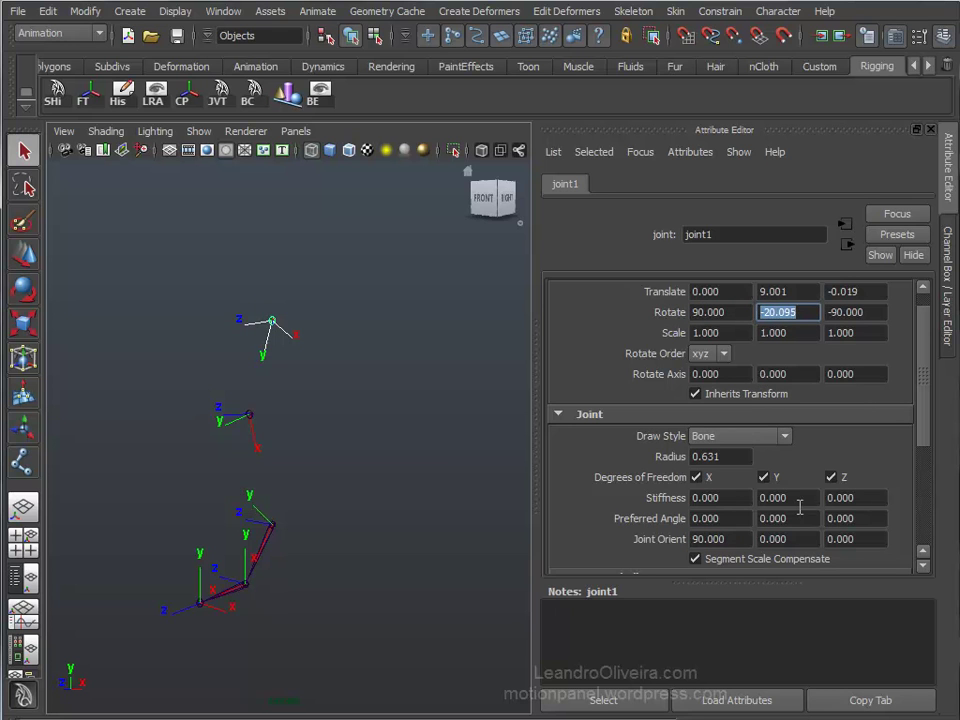
pyautogui.click(780, 539)
pyautogui.hotkey('ctrl', 'v')
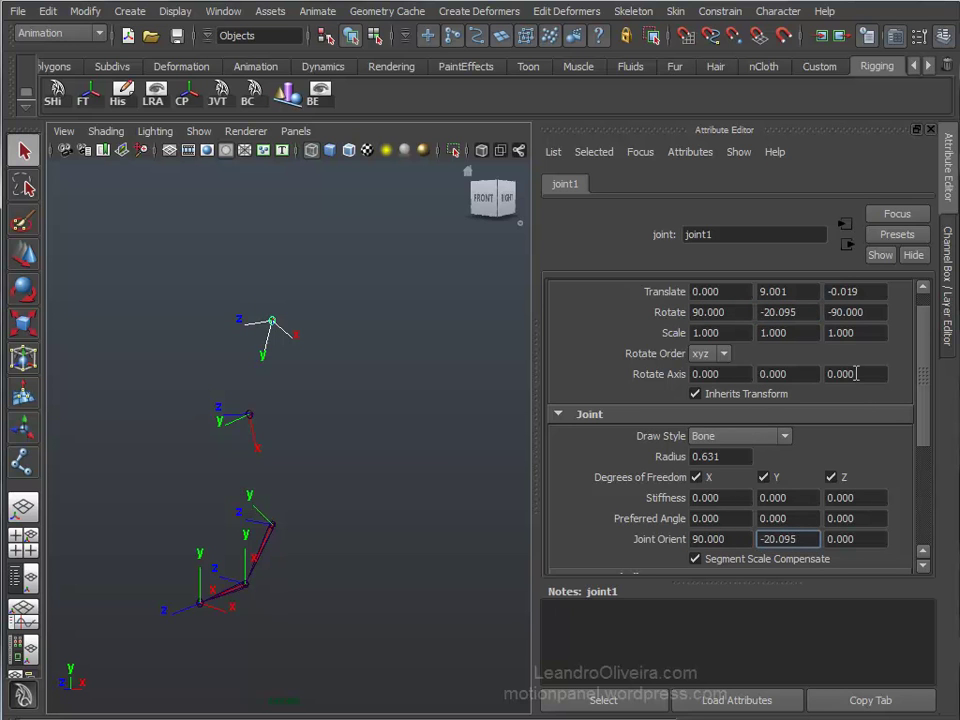
pyautogui.moveTo(879, 318); pyautogui.dragTo(843, 316)
pyautogui.hotkey('ctrl', 'c')
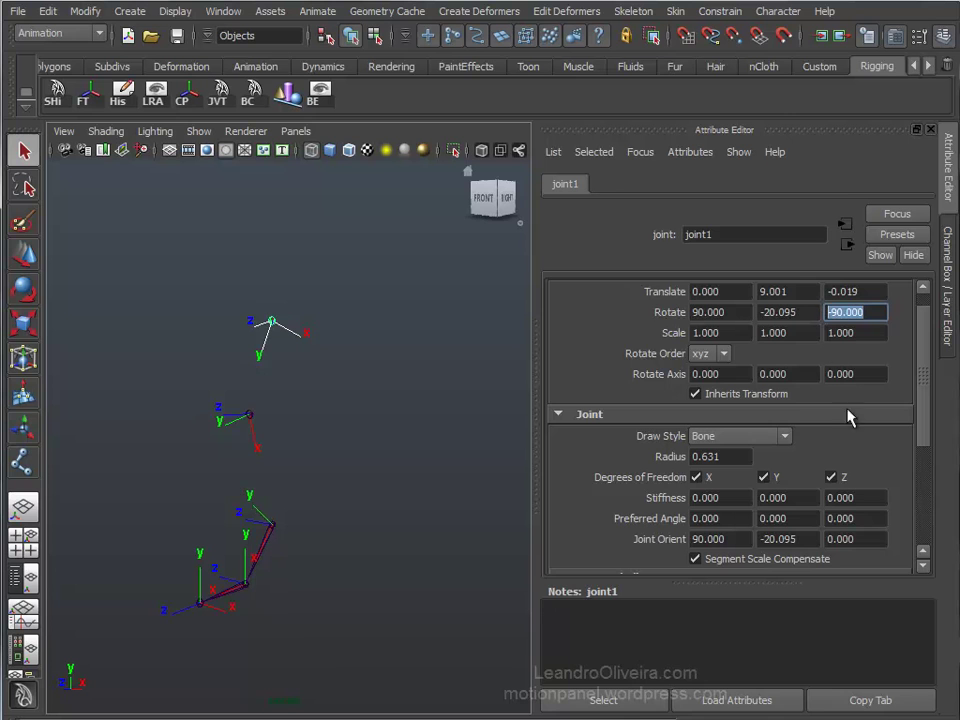
pyautogui.click(870, 538)
pyautogui.hotkey('ctrl', 'v')
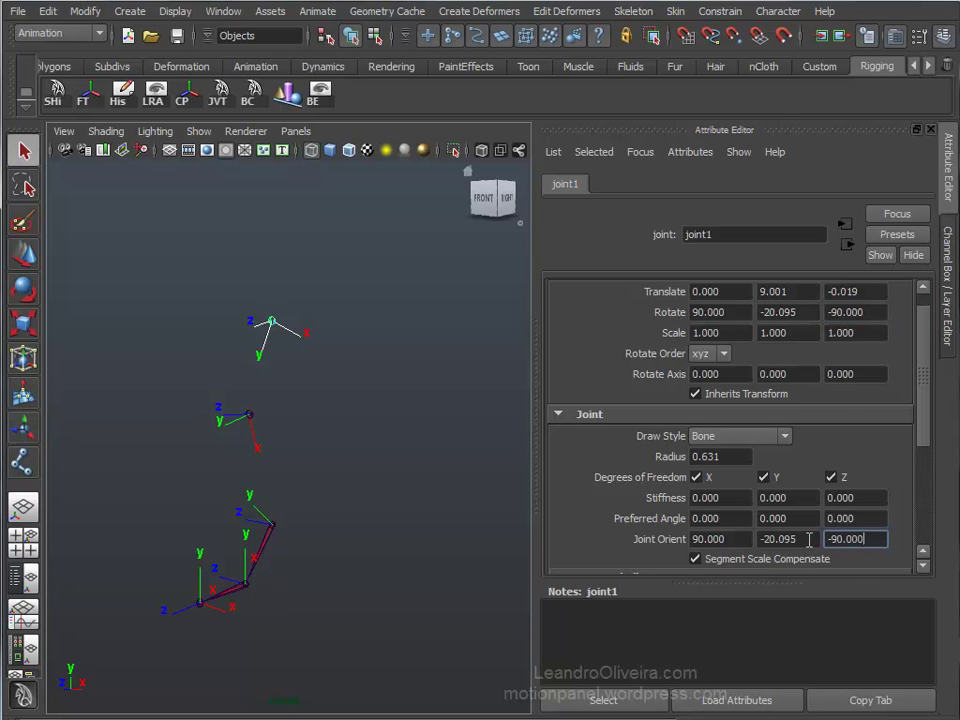
# Zero joint1's Rotate X/Y/Z, deselect everything, and show the Outliner
pyautogui.click(947, 285)
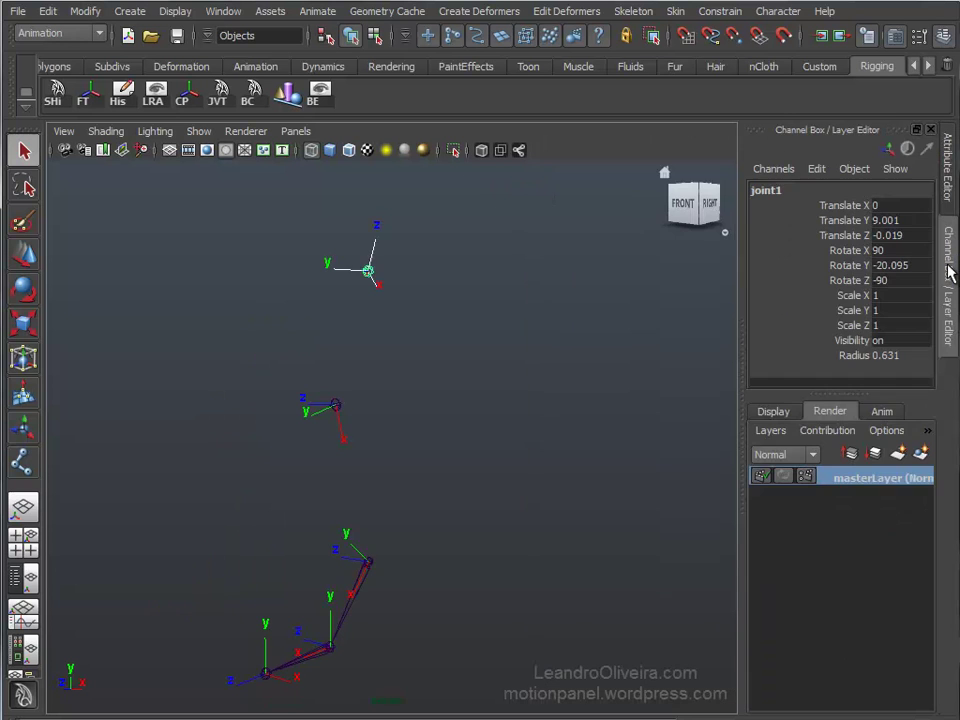
pyautogui.moveTo(879, 251); pyautogui.dragTo(876, 280)
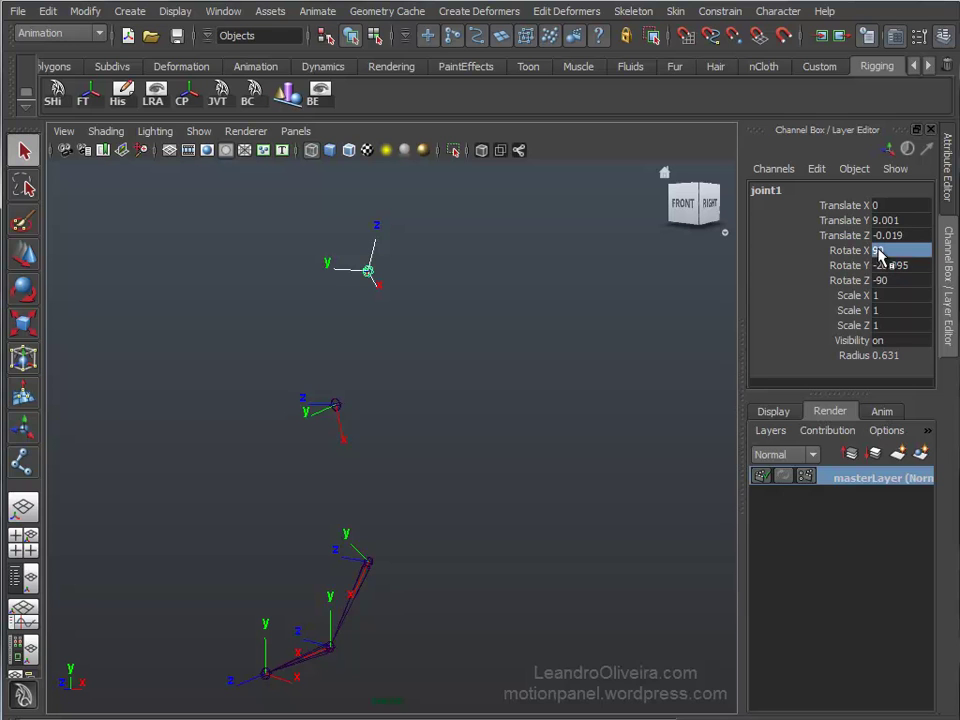
pyautogui.write('0')
pyautogui.press('Return')
pyautogui.click(529, 294)
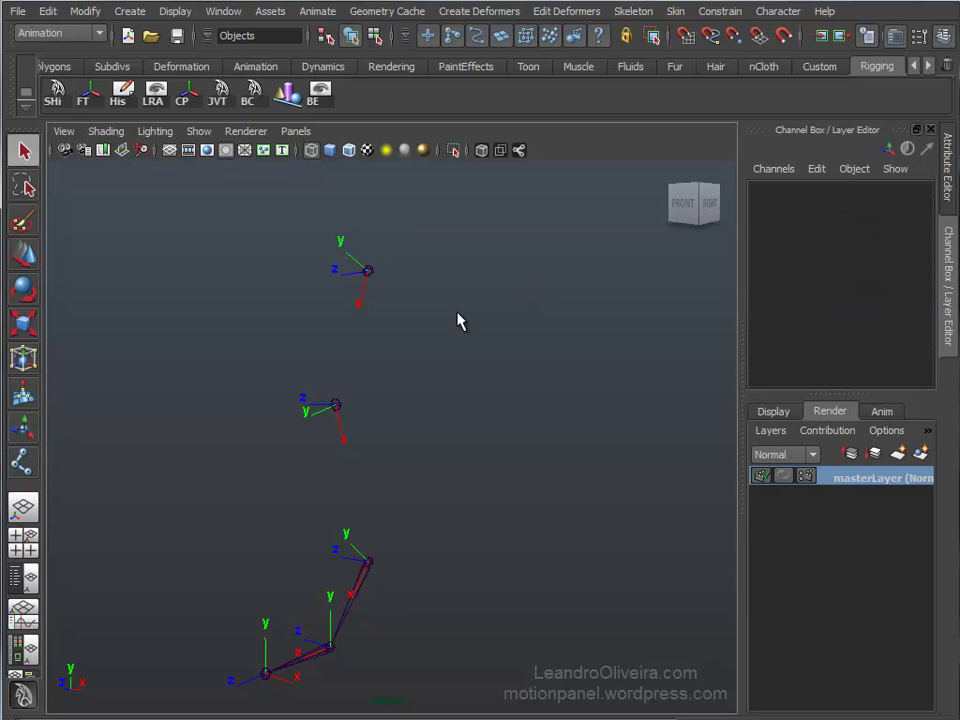
pyautogui.click(33, 612)
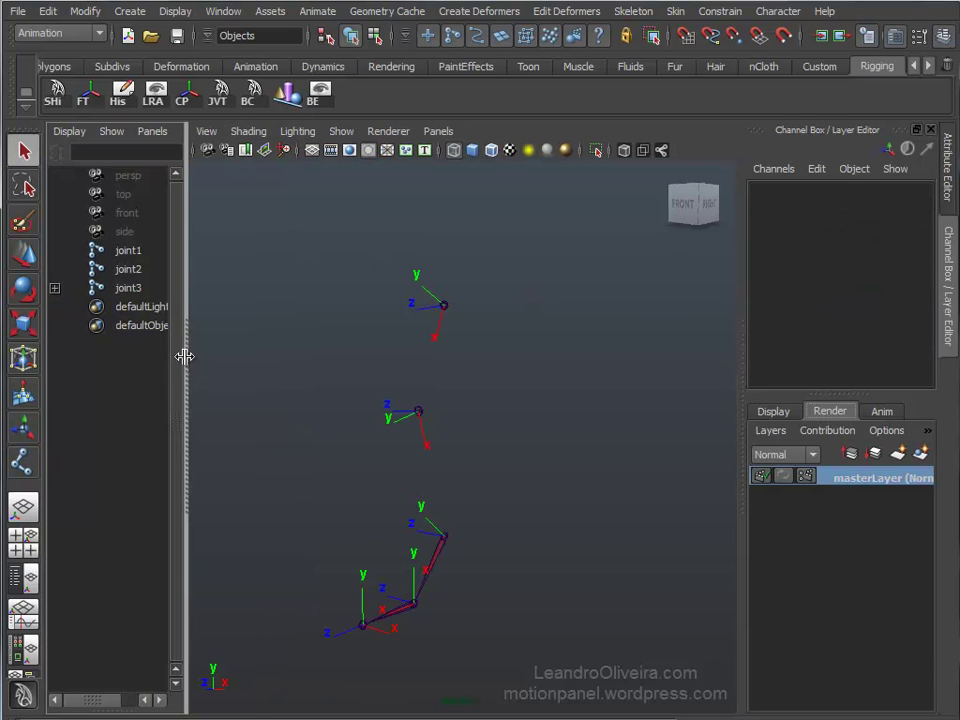
# Reparent joint3 under joint2 in the Outliner
pyautogui.moveTo(181, 362); pyautogui.dragTo(226, 355)
pyautogui.click(129, 288)
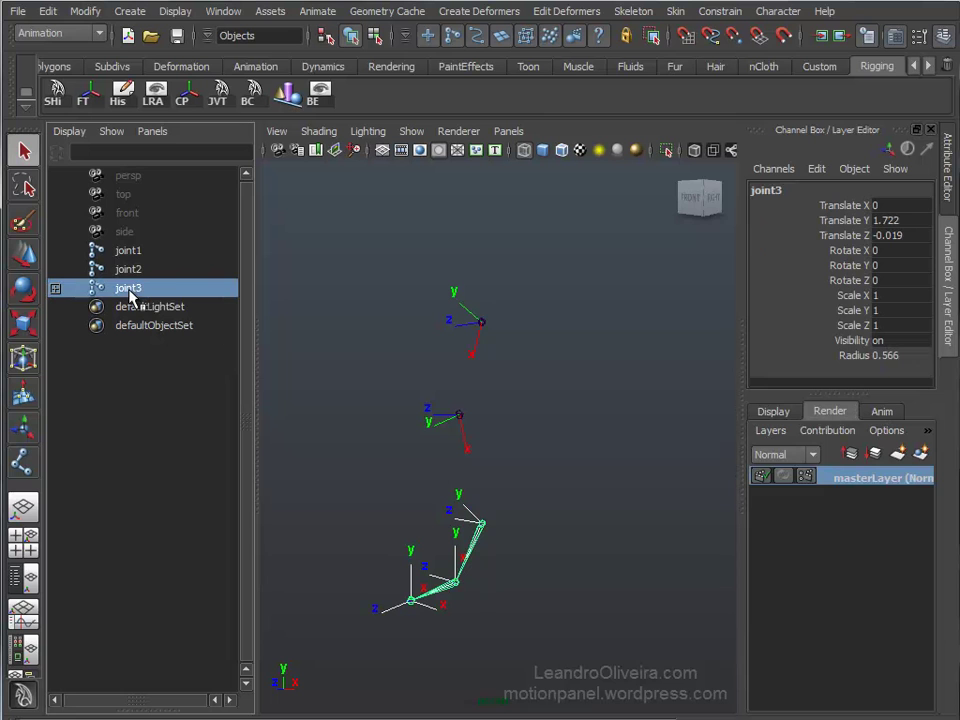
pyautogui.moveTo(129, 288); pyautogui.dragTo(129, 251, button='middle')
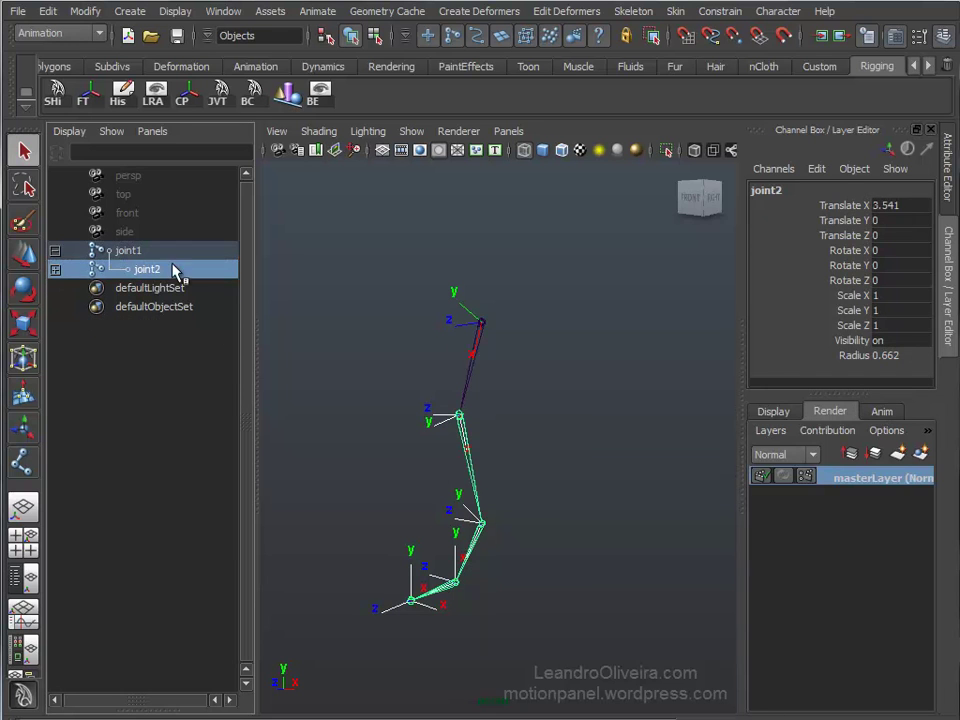
# Inspect the leg chain by selecting joints down to joint5, then maximise the perspective view
pyautogui.click(527, 377)
pyautogui.keyDown('alt'); pyautogui.moveTo(567, 364); pyautogui.dragTo(574, 373); pyautogui.keyUp('alt')
pyautogui.keyDown('alt'); pyautogui.moveTo(576, 373); pyautogui.dragTo(583, 313, button='middle'); pyautogui.keyUp('alt')
pyautogui.moveTo(581, 313)
pyautogui.keyDown('alt'); pyautogui.mouseDown()
pyautogui.moveTo(628, 289)
pyautogui.moveTo(601, 325)
pyautogui.mouseUp(); pyautogui.keyUp('alt')
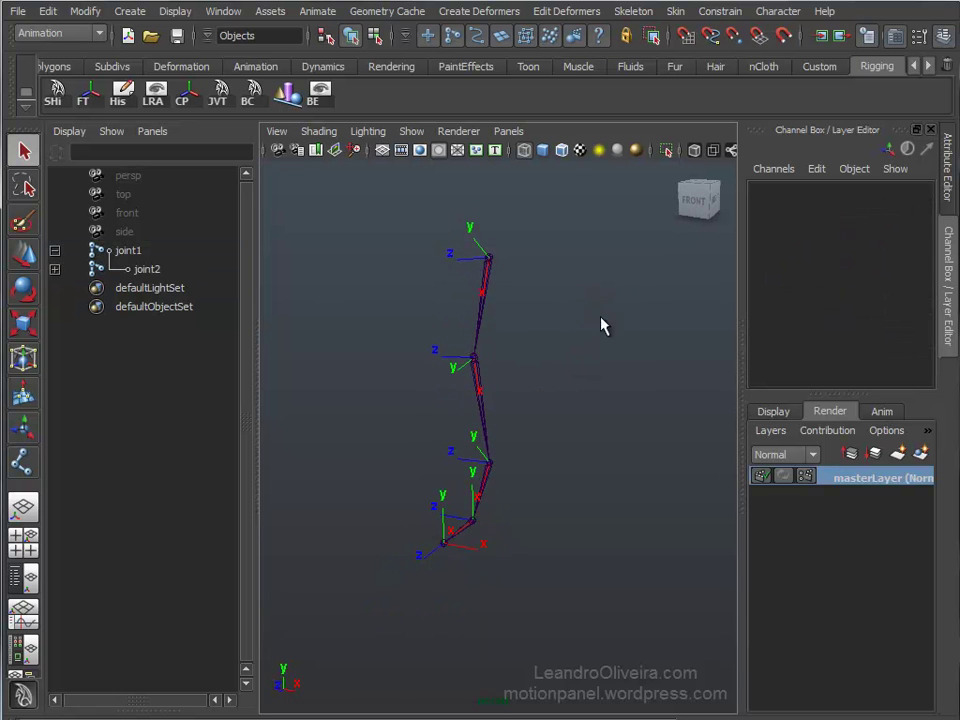
pyautogui.click(444, 545)
pyautogui.keyDown('alt'); pyautogui.moveTo(534, 543); pyautogui.dragTo(570, 457, button='right'); pyautogui.keyUp('alt')
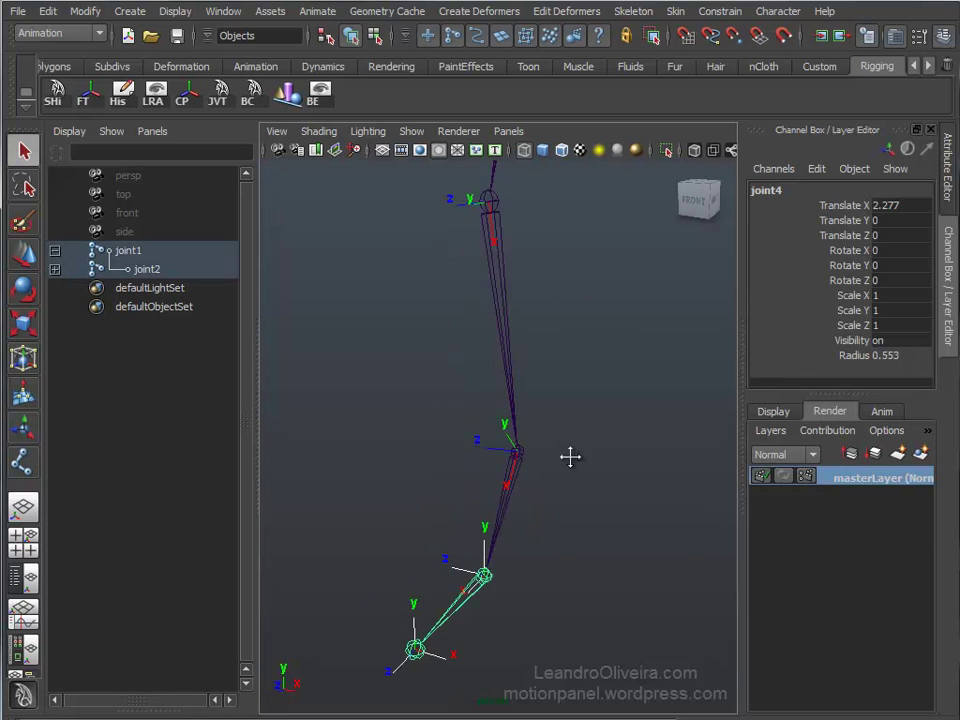
pyautogui.keyDown('alt'); pyautogui.moveTo(446, 478); pyautogui.dragTo(456, 450, button='middle'); pyautogui.keyUp('alt')
pyautogui.click(404, 645)
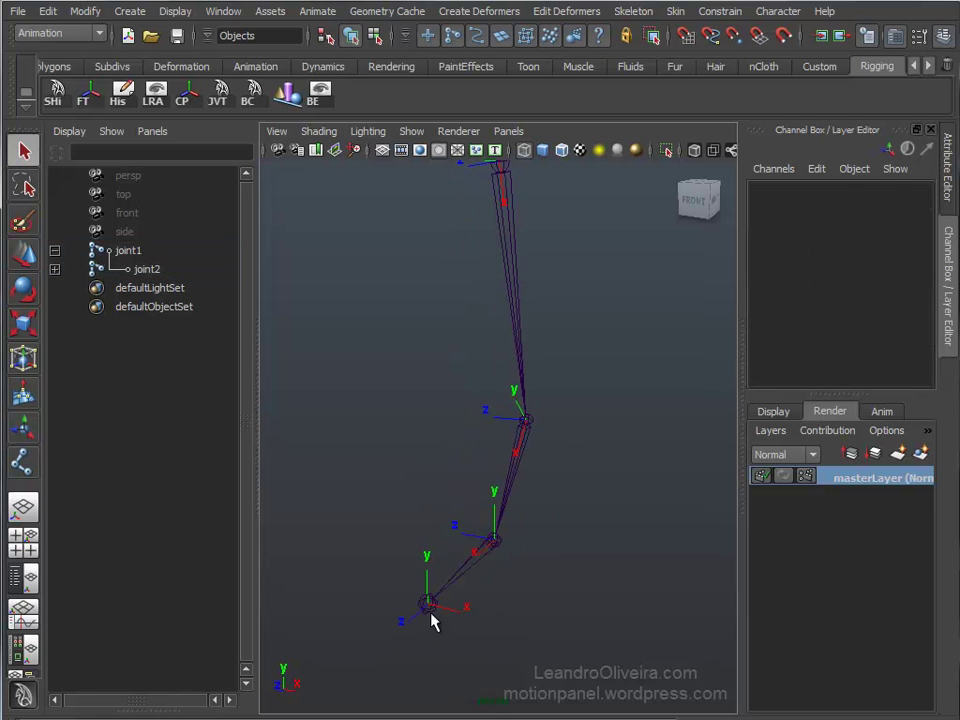
pyautogui.click(432, 620)
pyautogui.keyDown('alt'); pyautogui.moveTo(575, 300); pyautogui.dragTo(558, 379, button='middle'); pyautogui.keyUp('alt')
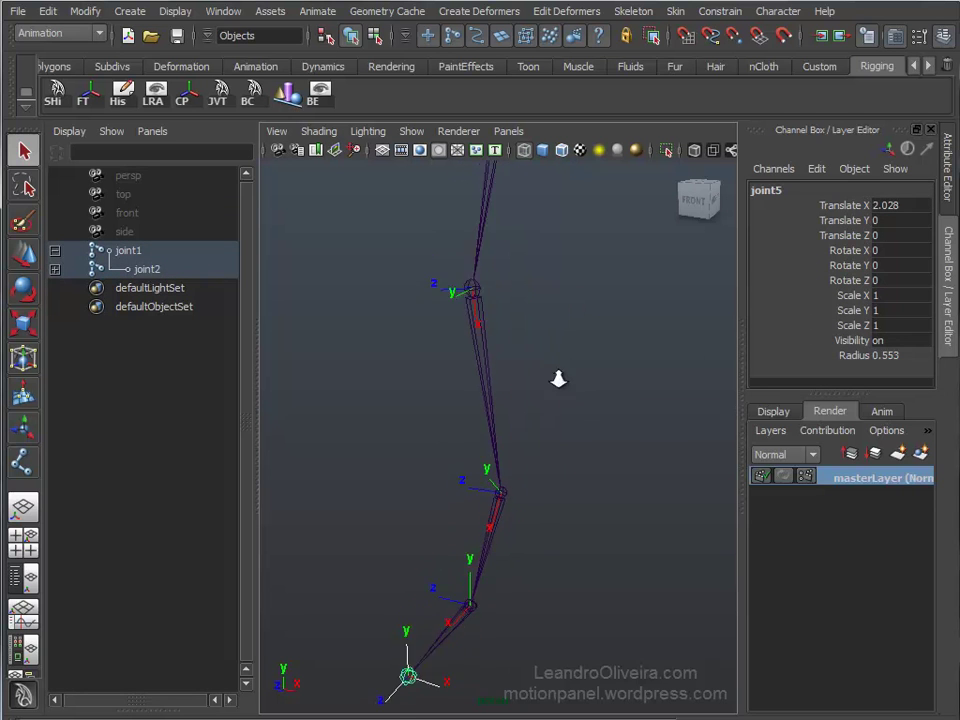
pyautogui.press('space')
pyautogui.moveTo(472, 316)
pyautogui.keyDown('alt'); pyautogui.mouseDown(button='right')
pyautogui.moveTo(500, 336)
pyautogui.moveTo(510, 285)
pyautogui.mouseUp(button='right'); pyautogui.keyUp('alt')
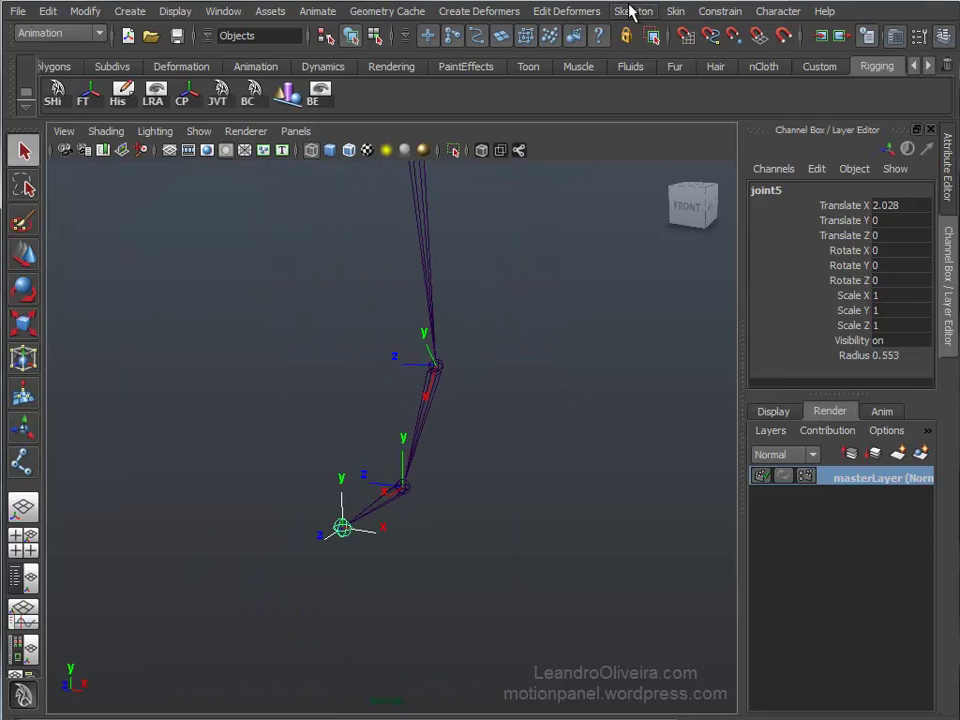
# Apply Orient Joint with reset settings and Orientation None to the leg chain
pyautogui.click(630, 12)
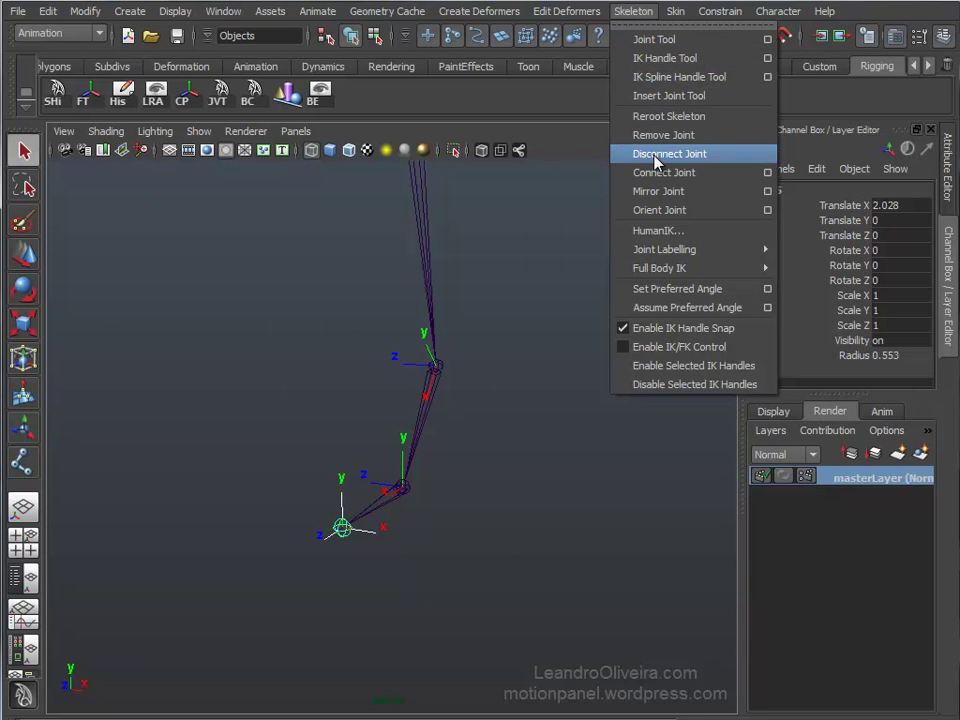
pyautogui.click(768, 211)
pyautogui.moveTo(729, 150); pyautogui.dragTo(785, 87)
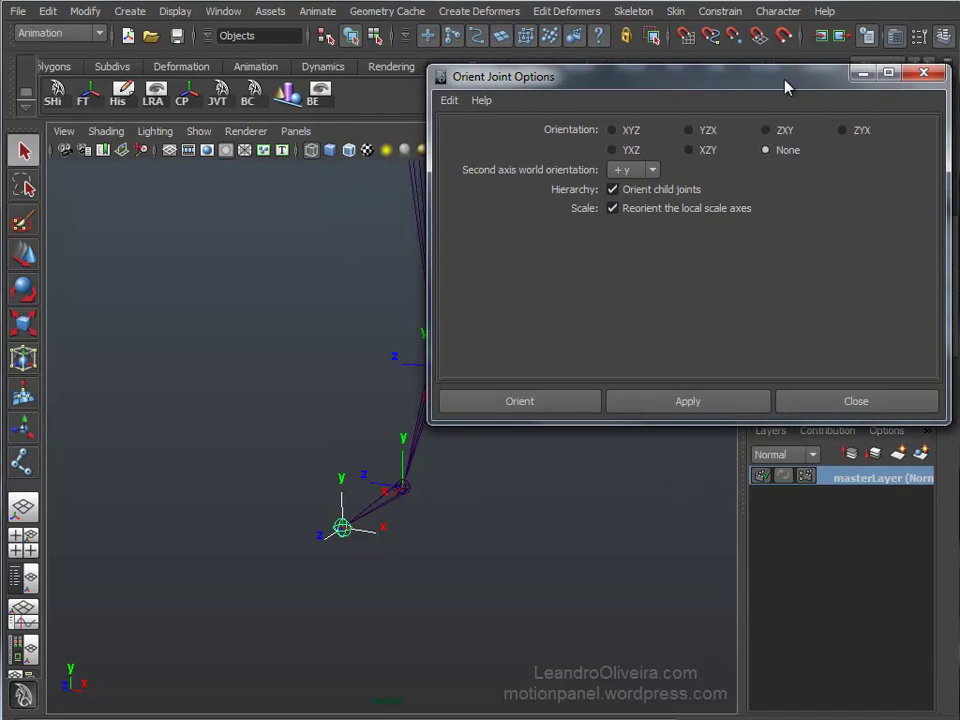
pyautogui.click(449, 100)
pyautogui.click(463, 138)
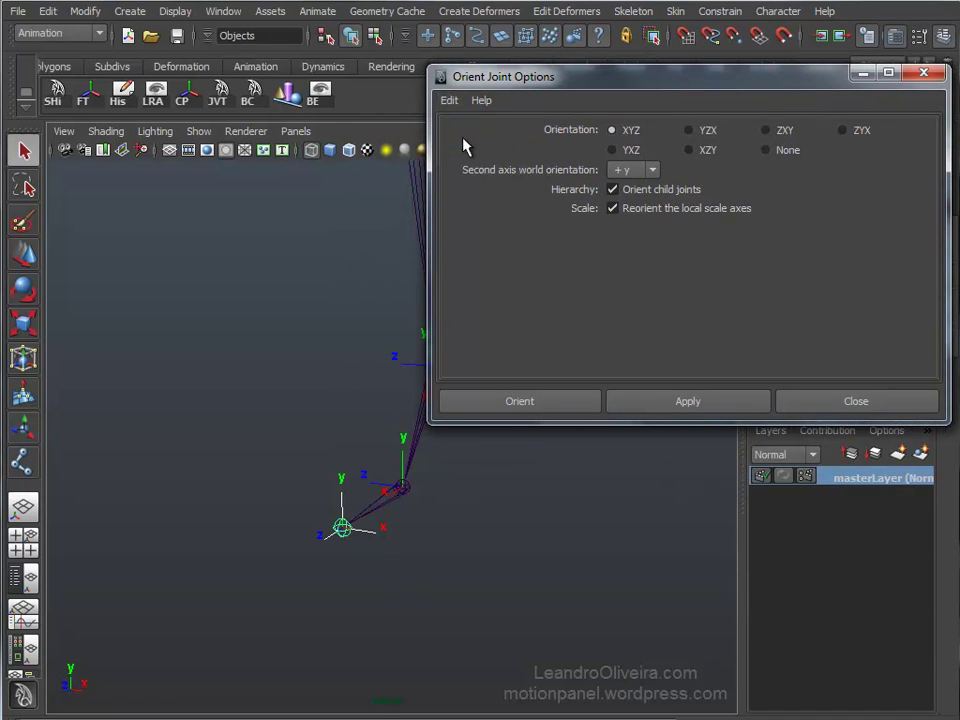
pyautogui.click(765, 151)
pyautogui.click(687, 405)
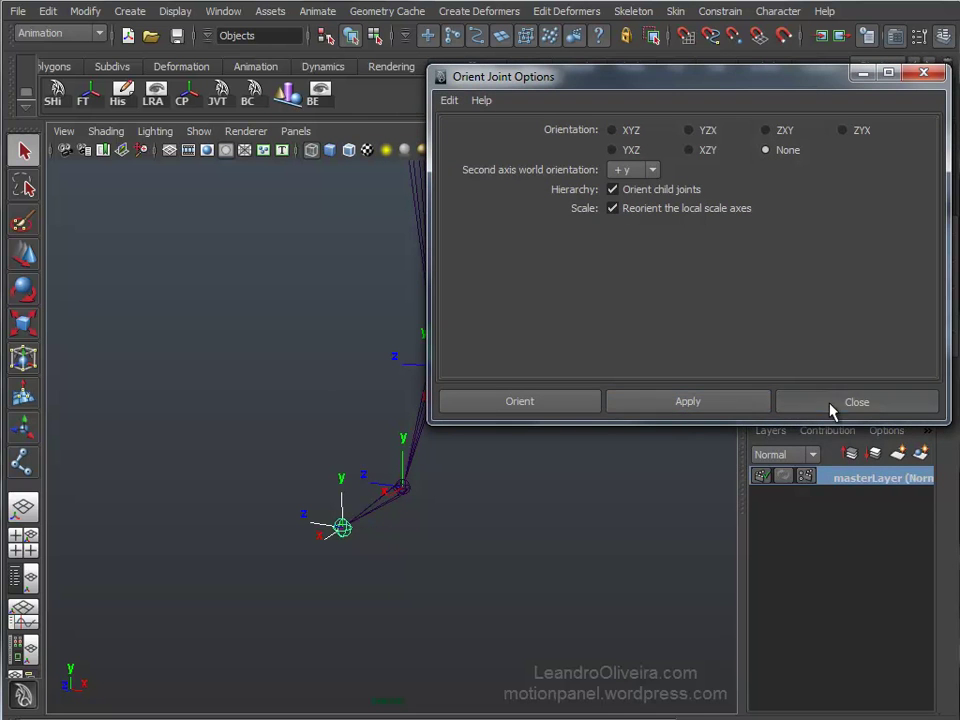
pyautogui.click(830, 405)
pyautogui.moveTo(567, 510)
pyautogui.keyDown('alt'); pyautogui.mouseDown()
pyautogui.moveTo(475, 505)
pyautogui.moveTo(501, 404)
pyautogui.moveTo(502, 526)
pyautogui.mouseUp(); pyautogui.keyUp('alt')
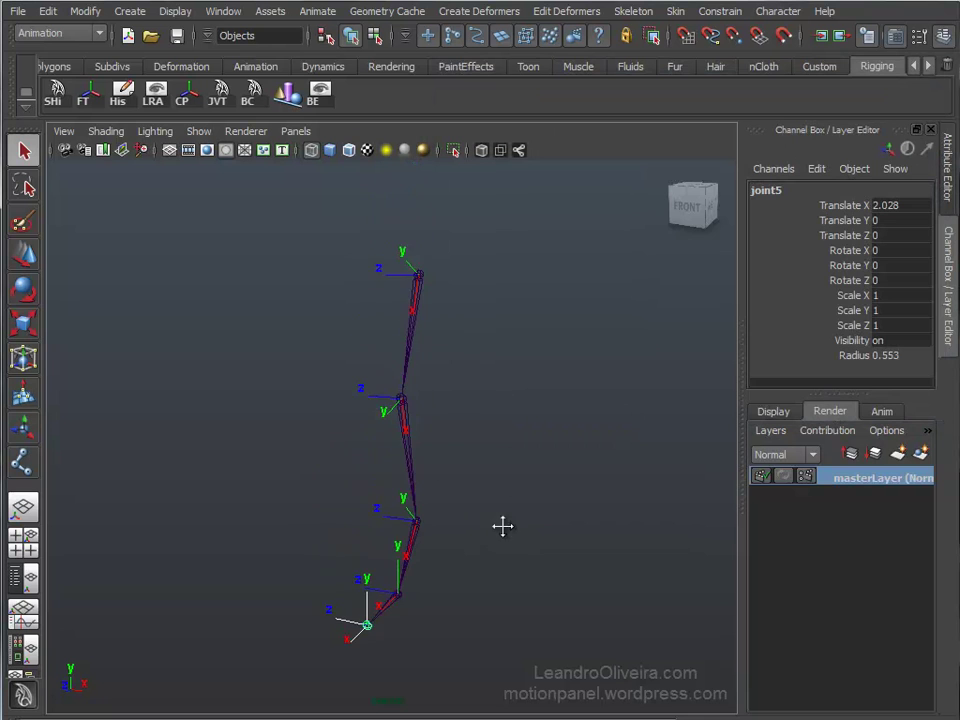
pyautogui.click(506, 456)
pyautogui.moveTo(506, 456)
pyautogui.keyDown('alt'); pyautogui.mouseDown()
pyautogui.moveTo(635, 443)
pyautogui.moveTo(493, 446)
pyautogui.moveTo(492, 455)
pyautogui.mouseUp(); pyautogui.keyUp('alt')
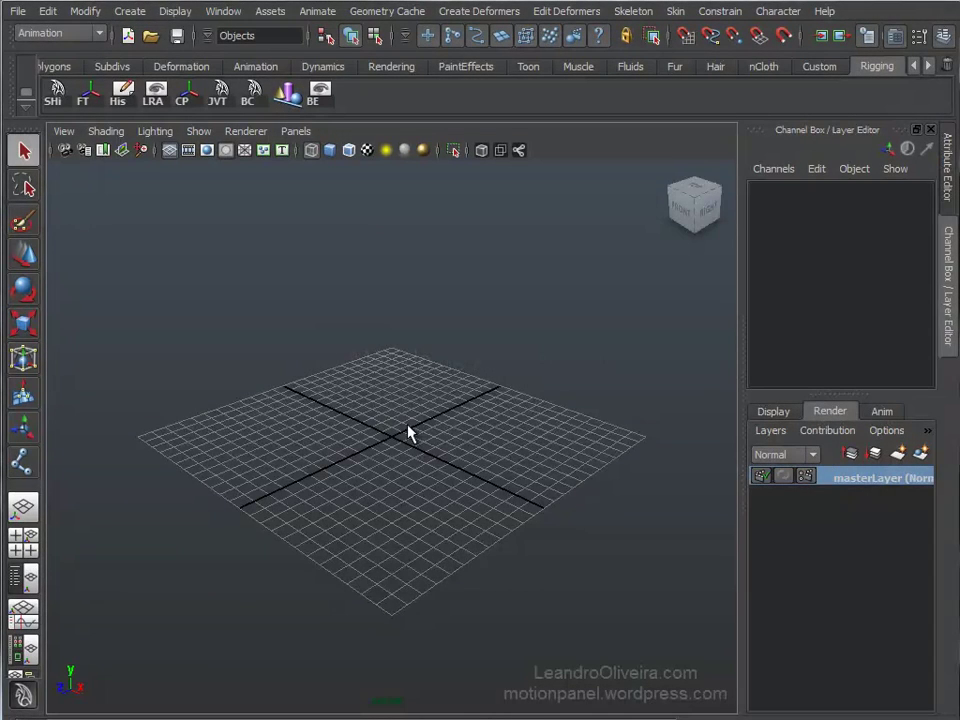
# Switch the viewport to the side view and pan so the ground line sits low
pyautogui.press('space')
pyautogui.press('space')
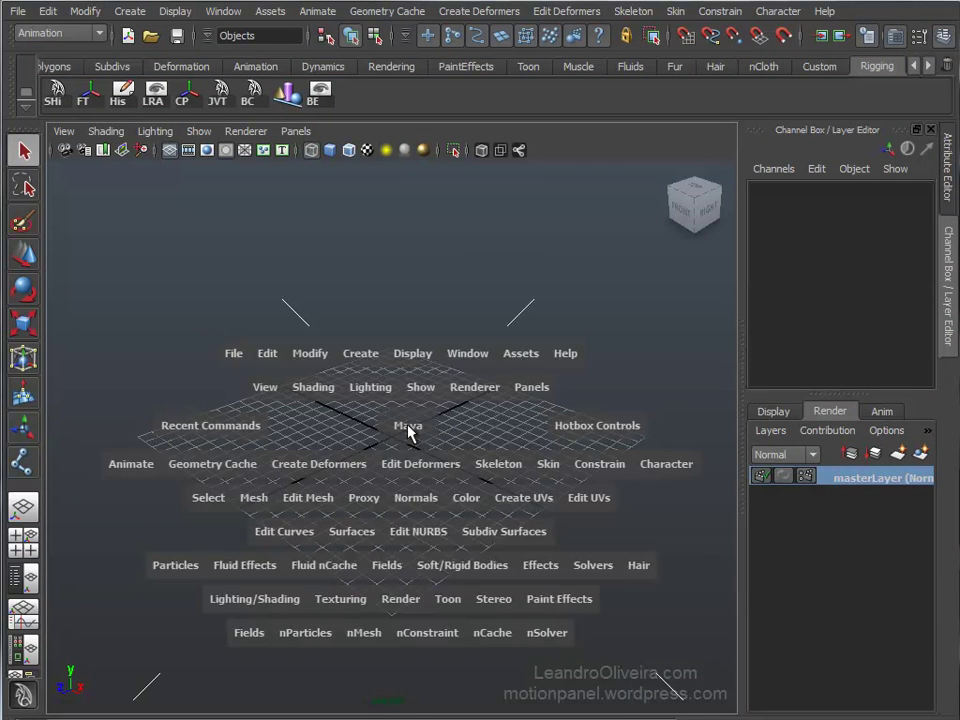
pyautogui.moveTo(408, 428); pyautogui.dragTo(497, 424)
pyautogui.moveTo(436, 425)
pyautogui.keyDown('alt'); pyautogui.mouseDown(button='middle')
pyautogui.moveTo(437, 516)
pyautogui.moveTo(480, 587)
pyautogui.mouseUp(button='middle'); pyautogui.keyUp('alt')
pyautogui.moveTo(486, 438)
pyautogui.keyDown('alt'); pyautogui.mouseDown(button='middle')
pyautogui.moveTo(482, 493)
pyautogui.moveTo(499, 510)
pyautogui.mouseUp(button='middle'); pyautogui.keyUp('alt')
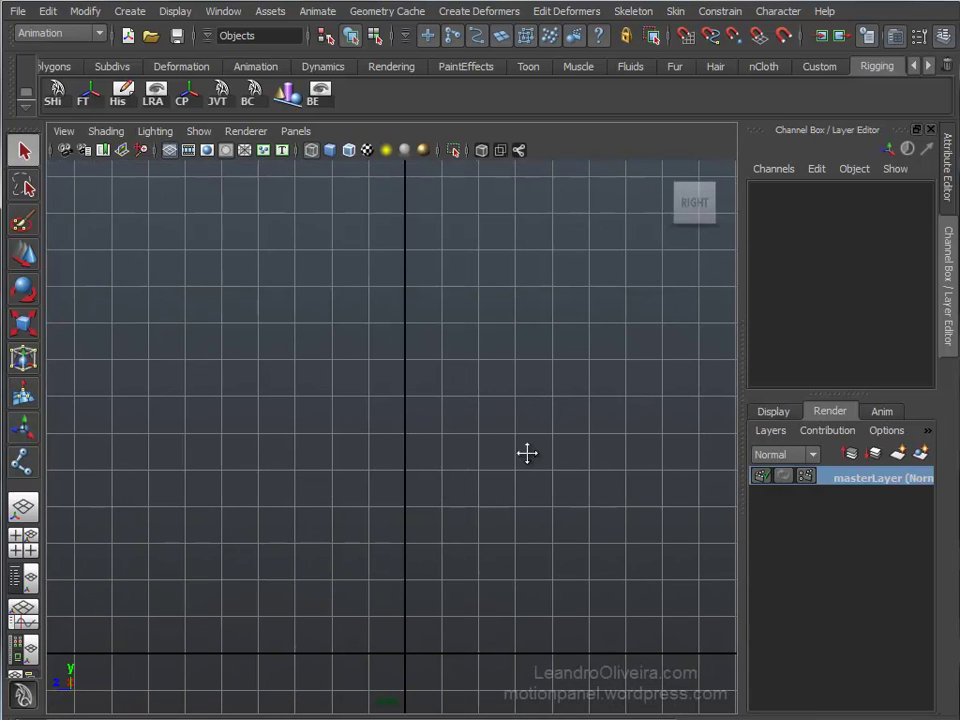
# Draw a straight five-joint chain downward with the Joint Tool and grid snapping
pyautogui.click(640, 11)
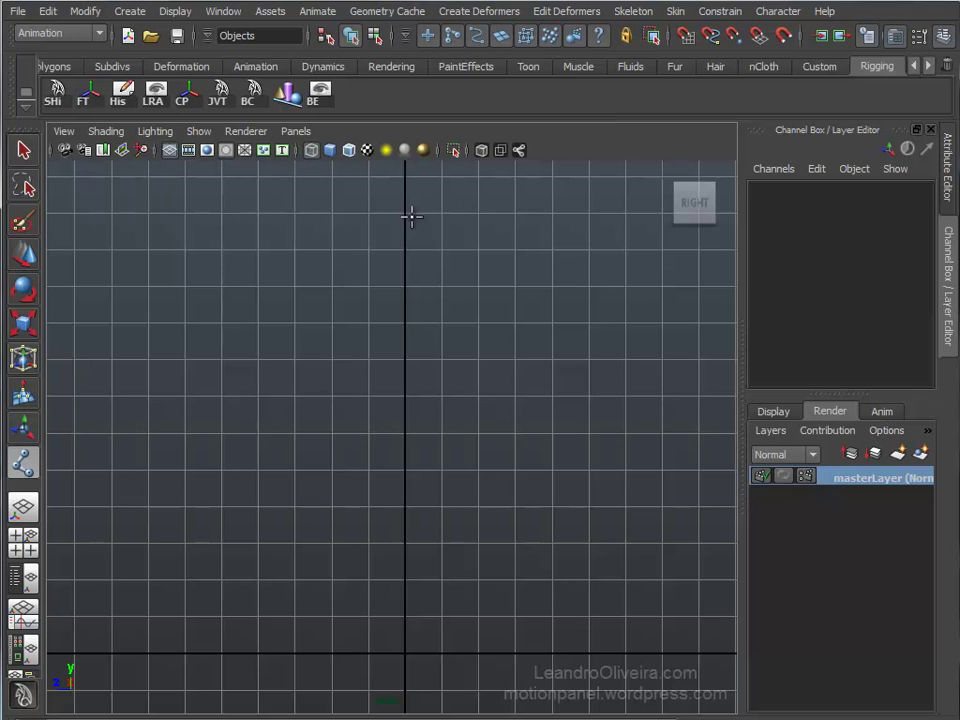
pyautogui.press('x')
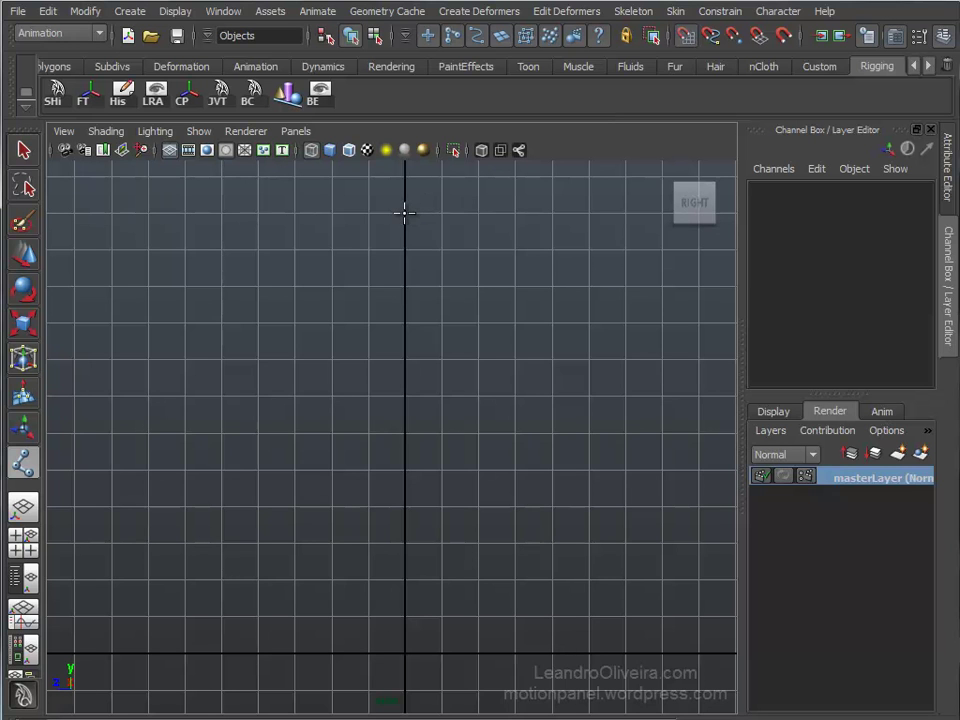
pyautogui.click(405, 212)
pyautogui.click(405, 286)
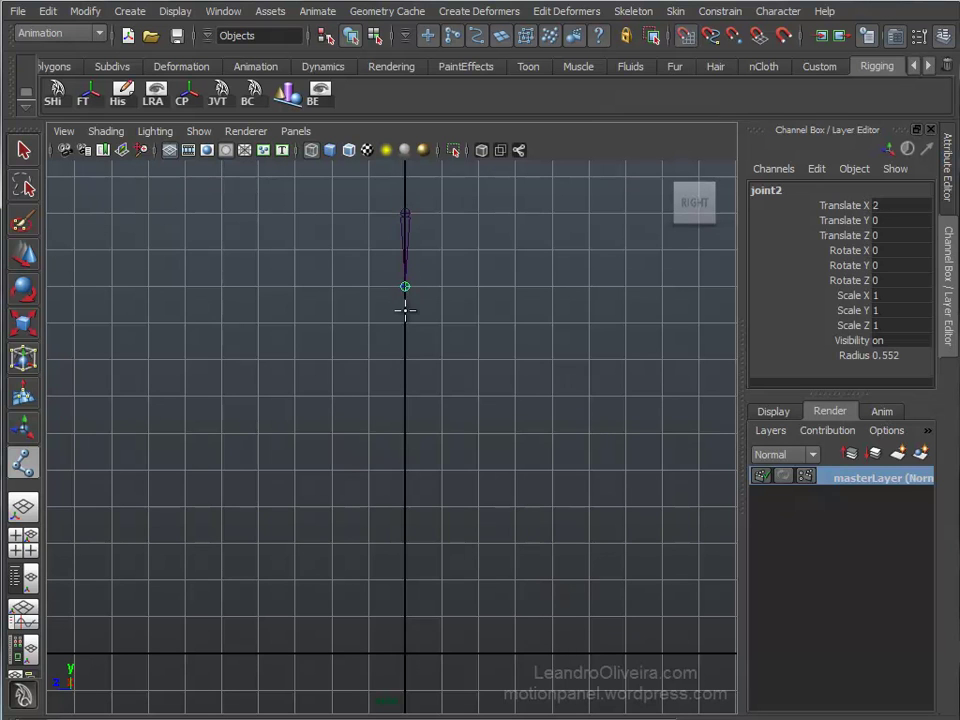
pyautogui.click(406, 358)
pyautogui.click(406, 433)
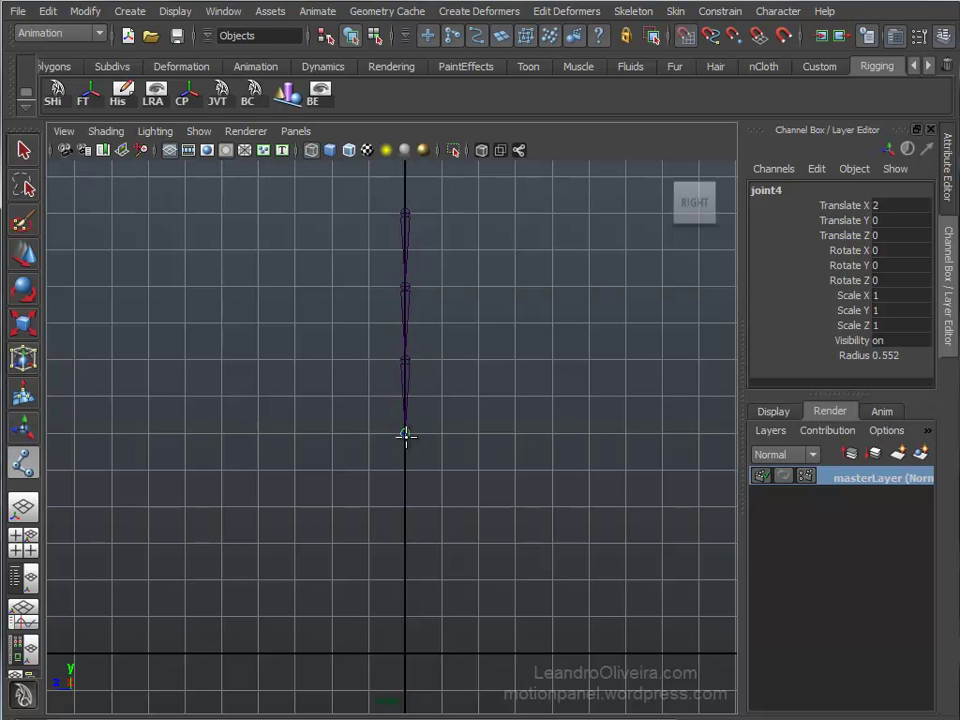
pyautogui.click(405, 506)
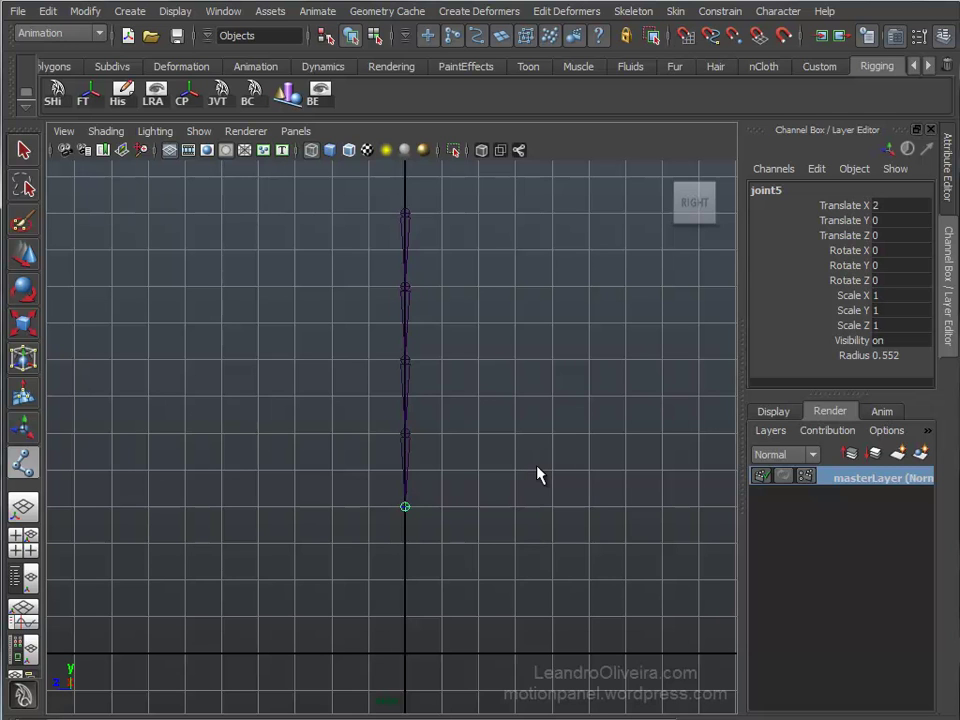
pyautogui.press('Return')
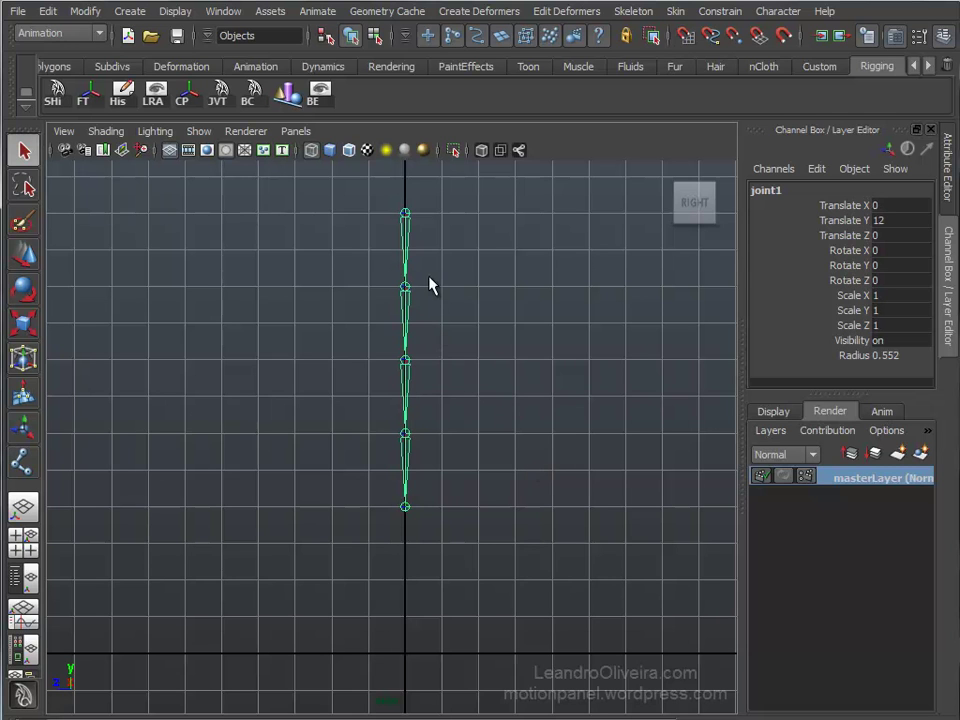
# Lower the chain so joint1 sits at Translate Y 8.246, then use the Persp/Outliner layout
pyautogui.press('w')
pyautogui.moveTo(403, 183); pyautogui.dragTo(407, 321)
pyautogui.keyDown('alt'); pyautogui.moveTo(368, 407); pyautogui.dragTo(426, 465, button='right'); pyautogui.keyUp('alt')
pyautogui.keyDown('alt'); pyautogui.moveTo(426, 465); pyautogui.dragTo(483, 347, button='middle'); pyautogui.keyUp('alt')
pyautogui.keyDown('alt'); pyautogui.moveTo(483, 347); pyautogui.dragTo(514, 403, button='right'); pyautogui.keyUp('alt')
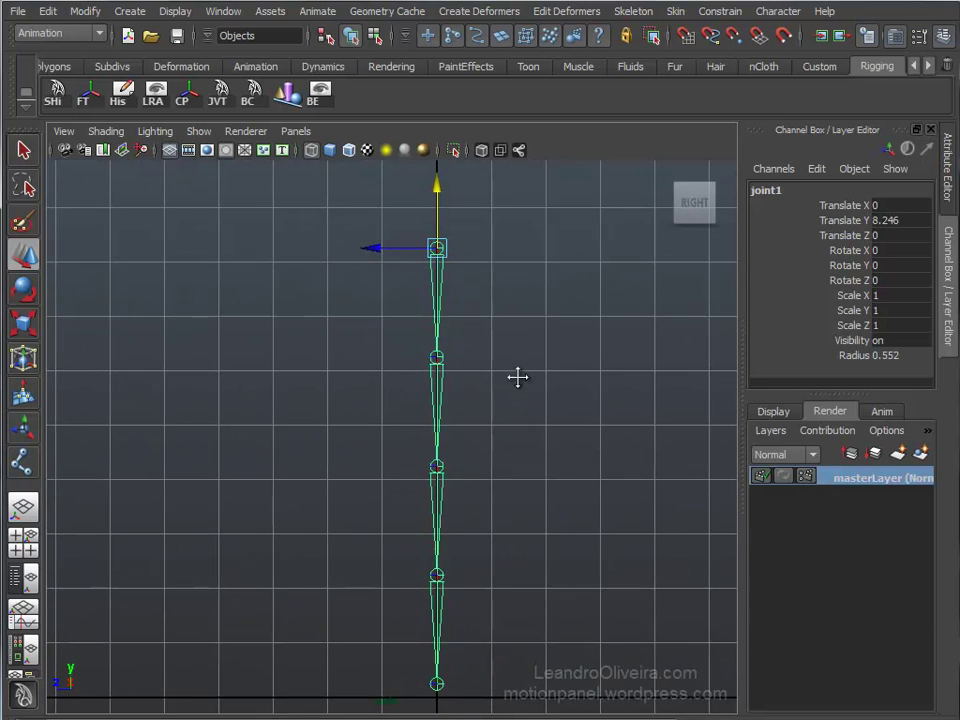
pyautogui.keyDown('alt'); pyautogui.moveTo(516, 377); pyautogui.dragTo(497, 366, button='middle'); pyautogui.keyUp('alt')
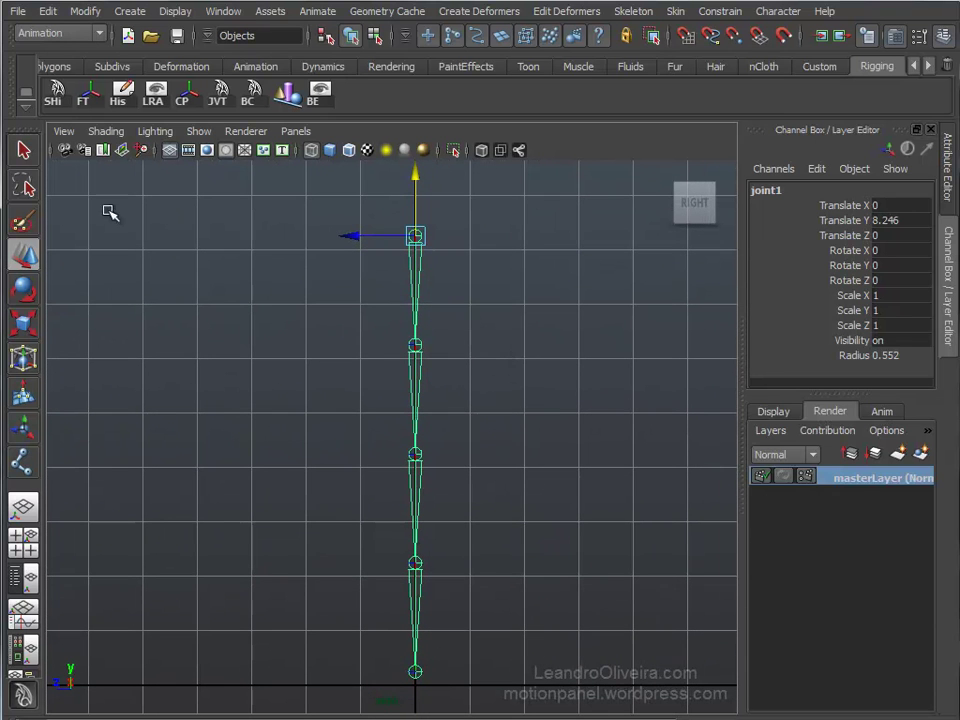
pyautogui.click(23, 578)
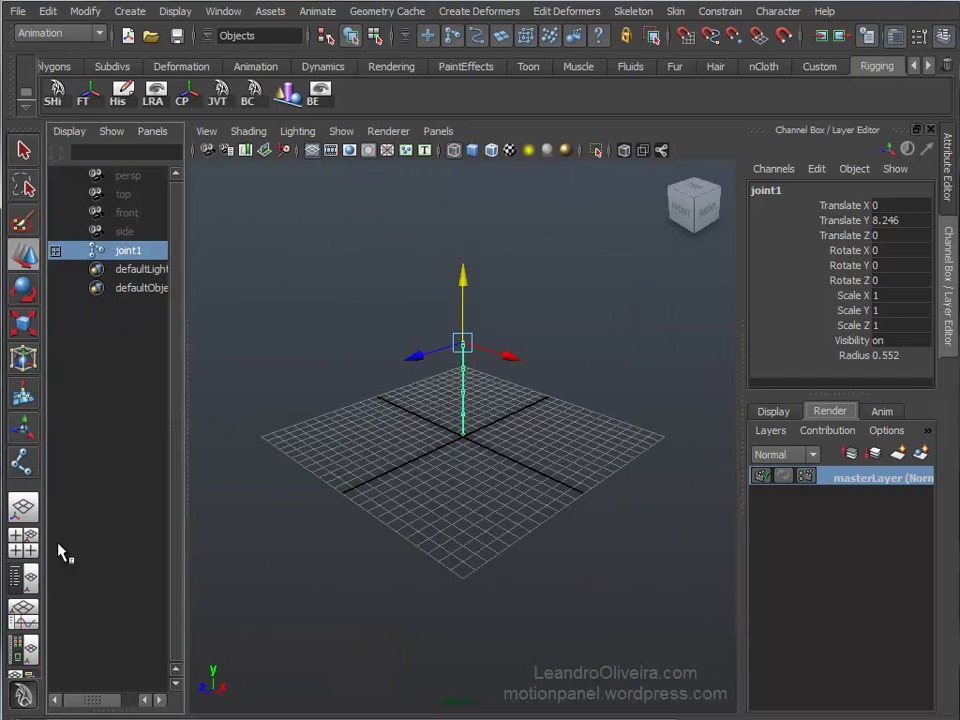
# Expand joint1's hierarchy in the Outliner and select joint1 through joint5
pyautogui.click(55, 251)
pyautogui.click(55, 269)
pyautogui.click(55, 288)
pyautogui.click(55, 307)
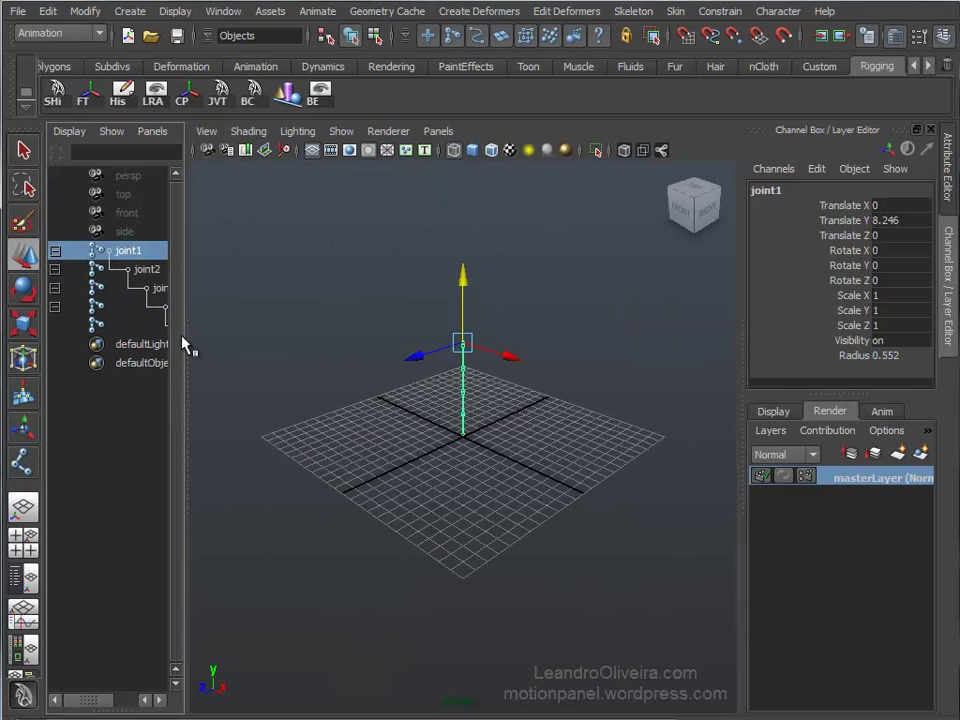
pyautogui.moveTo(187, 381); pyautogui.dragTo(285, 381)
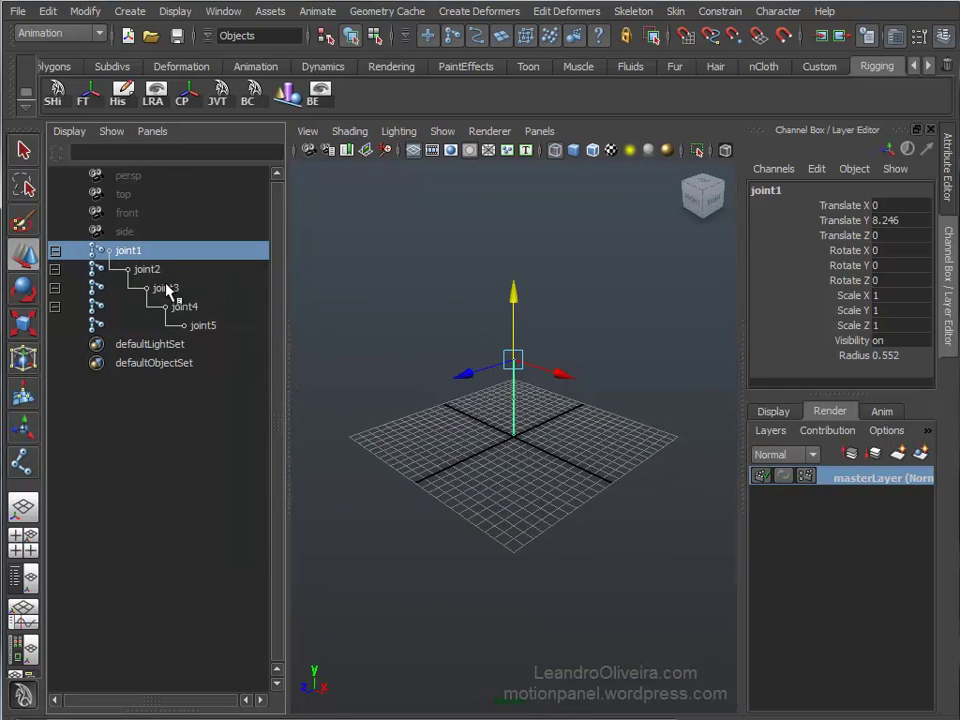
pyautogui.keyDown('shift'); pyautogui.click(203, 328); pyautogui.keyUp('shift')
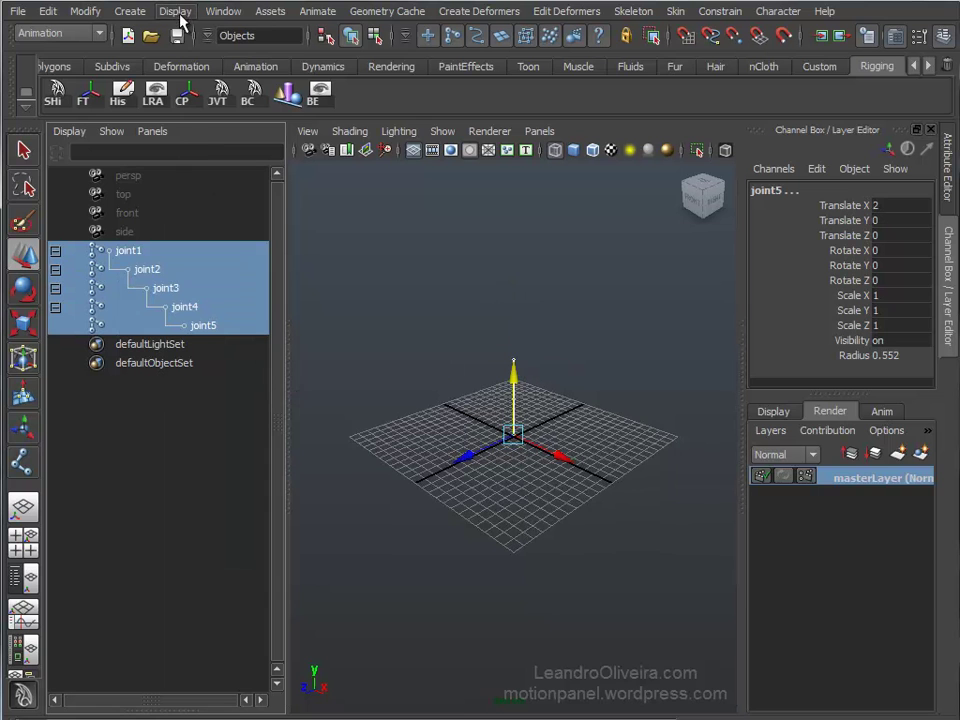
# Show Local Rotation Axes on the selected joints and maximise the perspective view
pyautogui.click(177, 12)
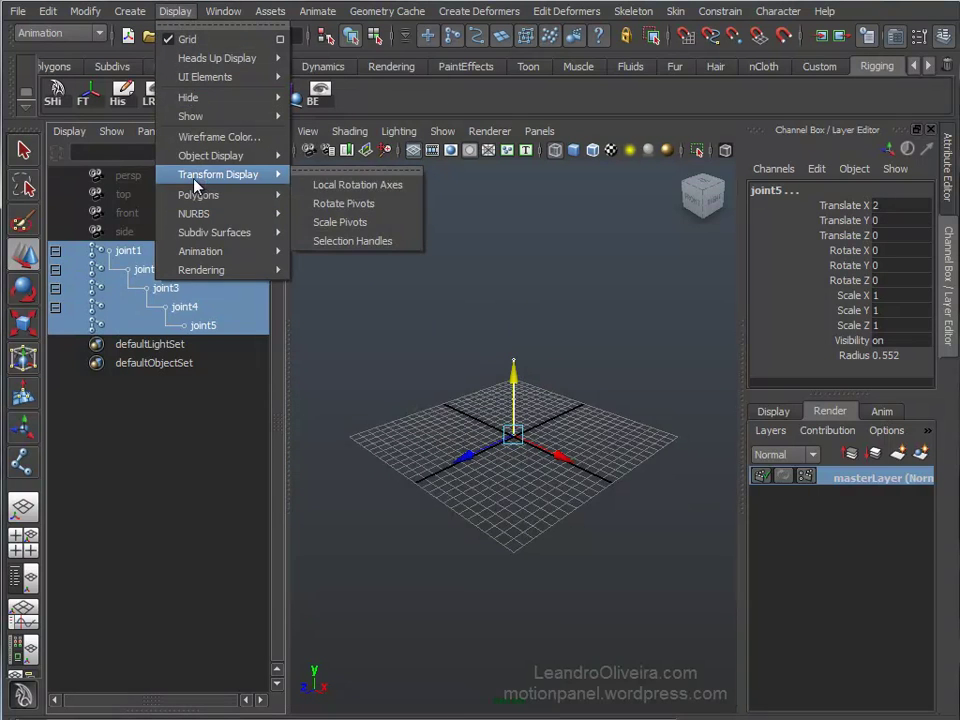
pyautogui.click(364, 184)
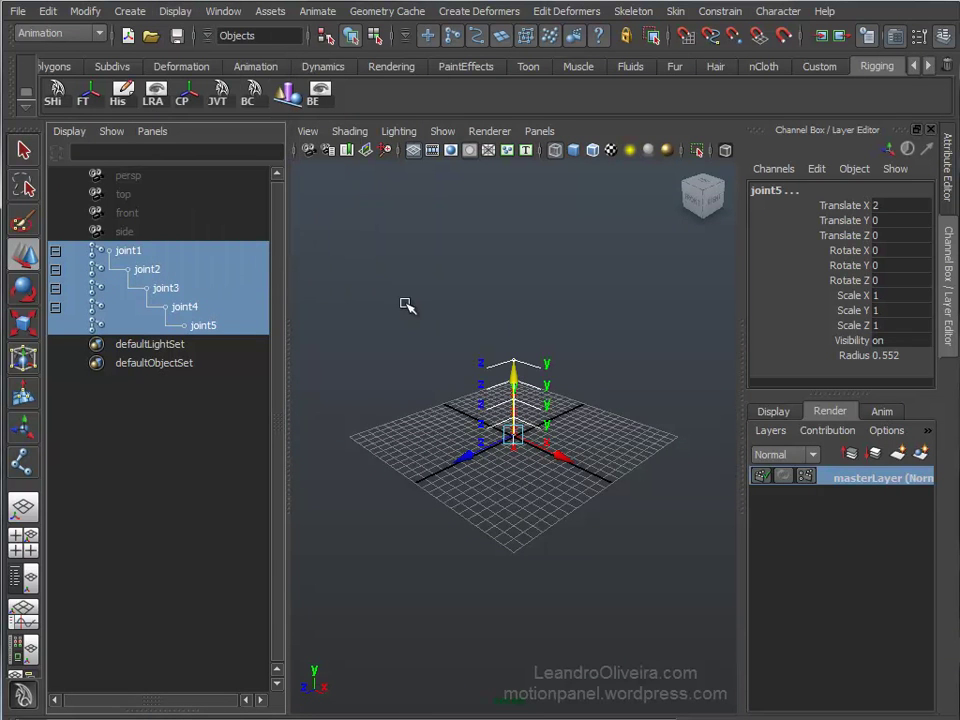
pyautogui.press('space')
pyautogui.click(449, 360)
# Frame the chain in side view and rotate joint1 to Rotate Y -22.154
pyautogui.keyDown('alt'); pyautogui.moveTo(449, 360); pyautogui.dragTo(506, 439, button='right'); pyautogui.keyUp('alt')
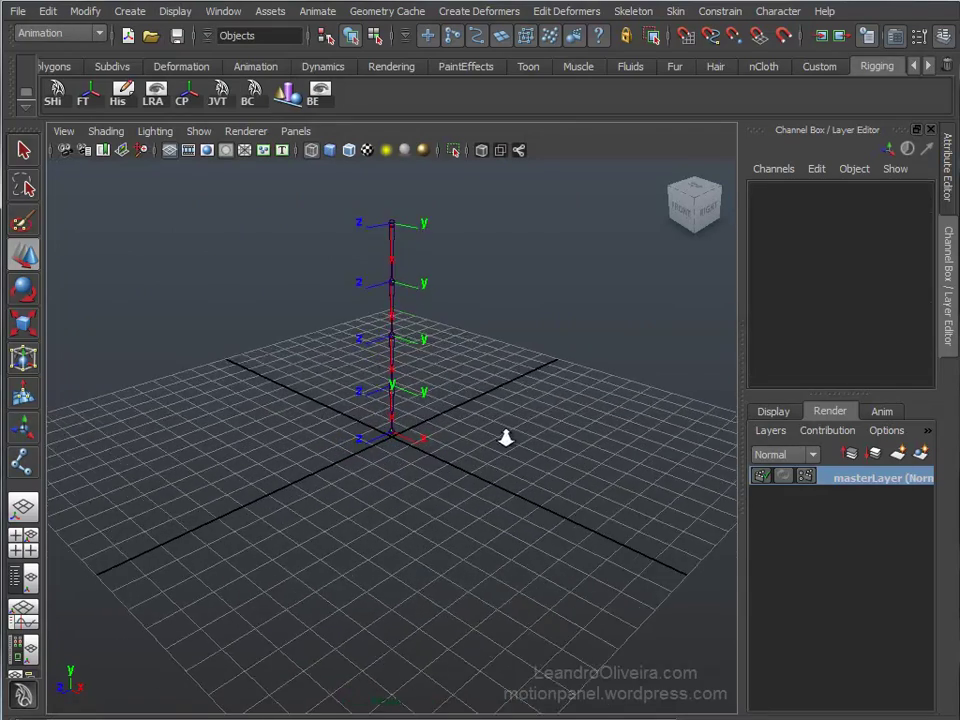
pyautogui.keyDown('alt'); pyautogui.moveTo(544, 324); pyautogui.dragTo(542, 407); pyautogui.keyUp('alt')
pyautogui.keyDown('alt'); pyautogui.moveTo(542, 407); pyautogui.dragTo(581, 467, button='right'); pyautogui.keyUp('alt')
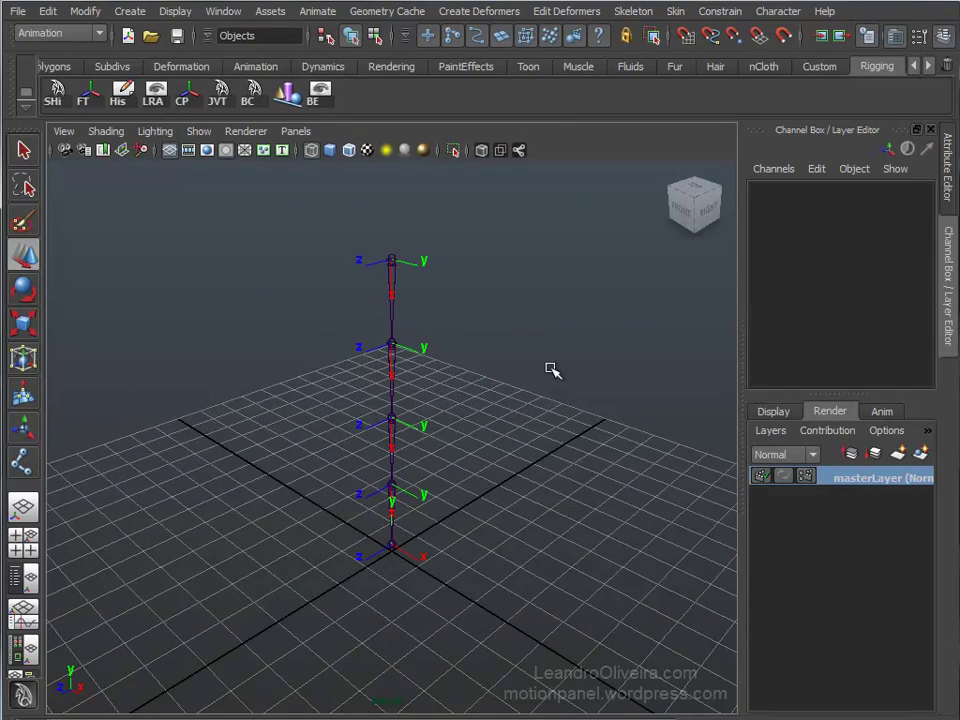
pyautogui.press('space')
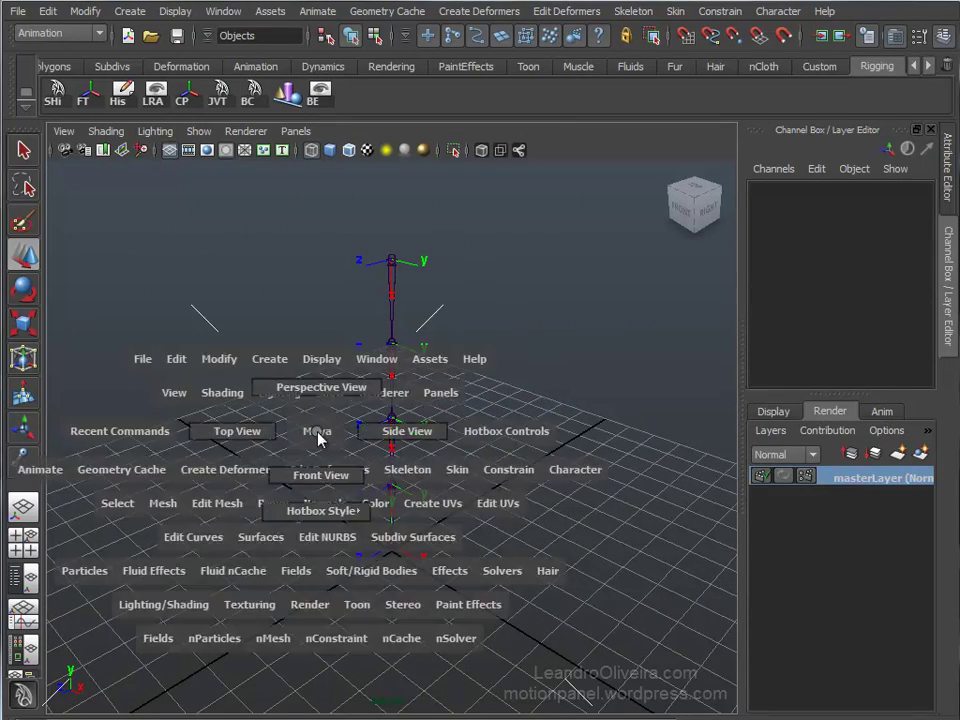
pyautogui.click(405, 433)
pyautogui.keyDown('alt'); pyautogui.moveTo(550, 426); pyautogui.dragTo(558, 390, button='middle'); pyautogui.keyUp('alt')
pyautogui.keyDown('alt'); pyautogui.moveTo(558, 390); pyautogui.dragTo(572, 405, button='right'); pyautogui.keyUp('alt')
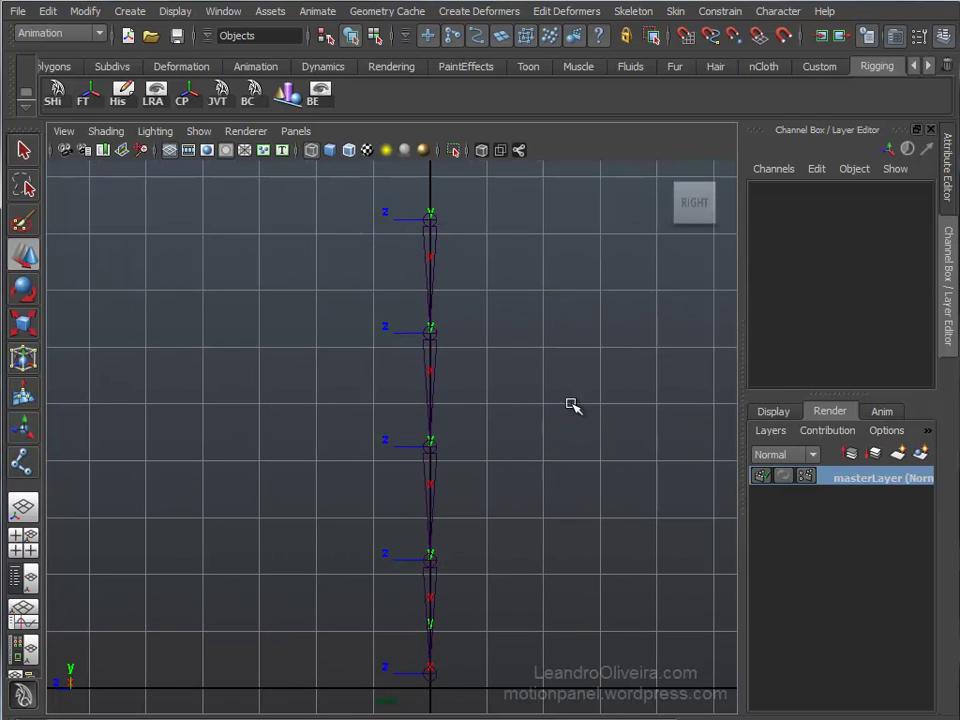
pyautogui.click(431, 235)
pyautogui.press('e')
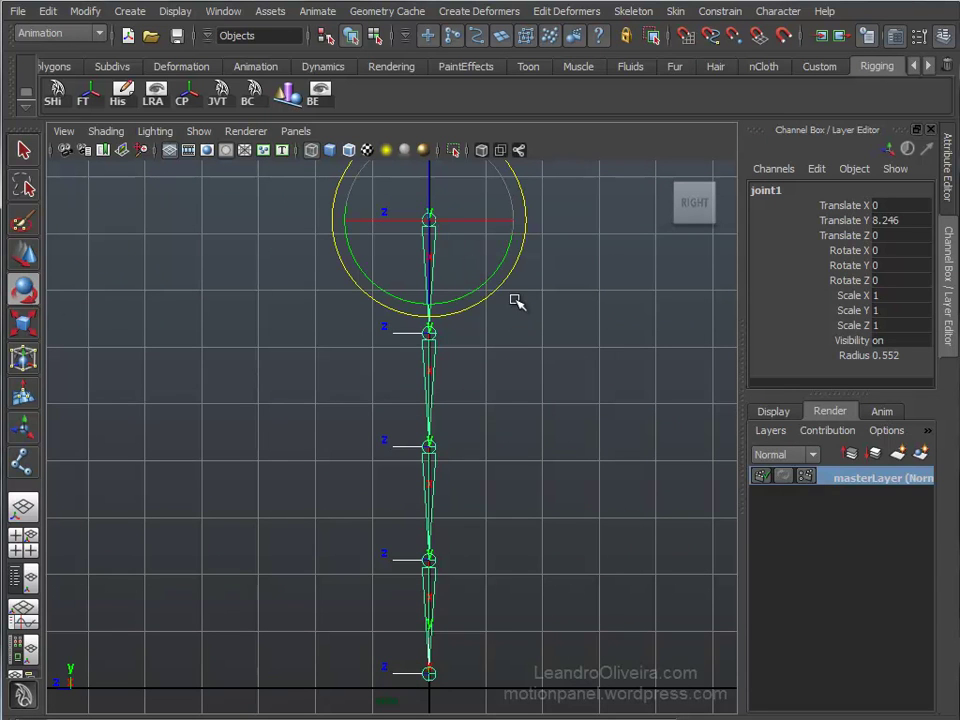
pyautogui.moveTo(486, 289); pyautogui.dragTo(456, 302)
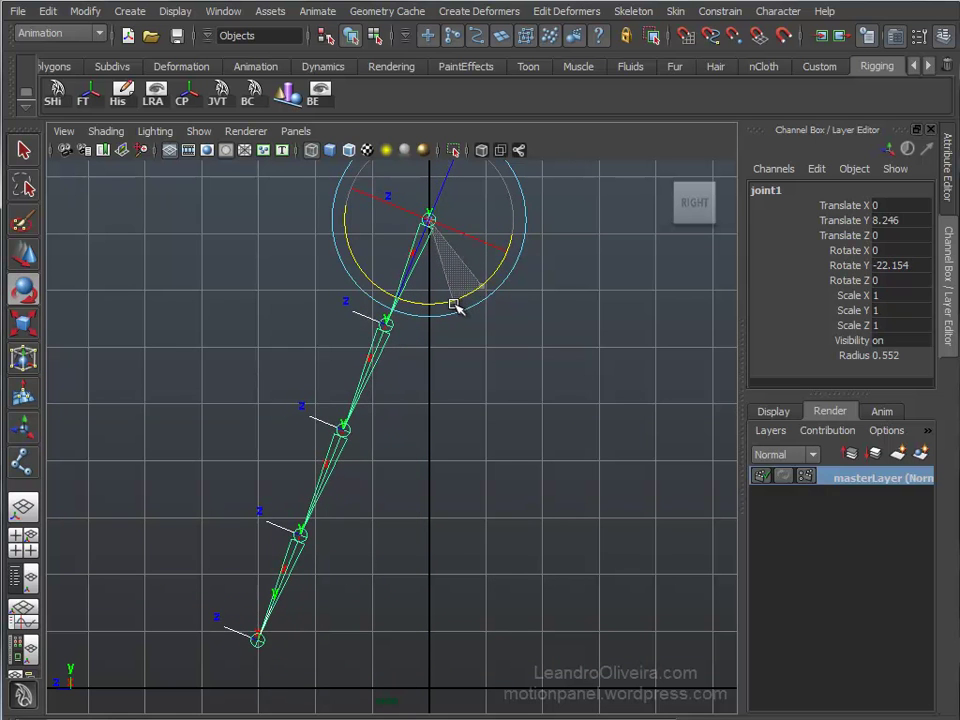
# Select joint2 with the Move tool and show its attributes in the Attribute Editor
pyautogui.click(446, 332)
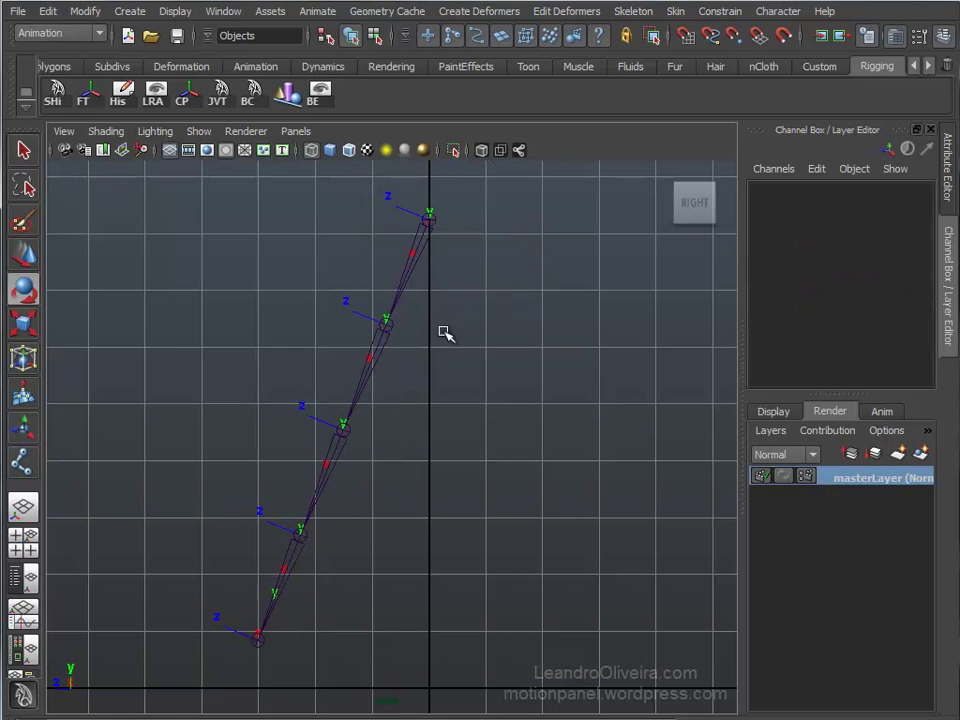
pyautogui.click(393, 327)
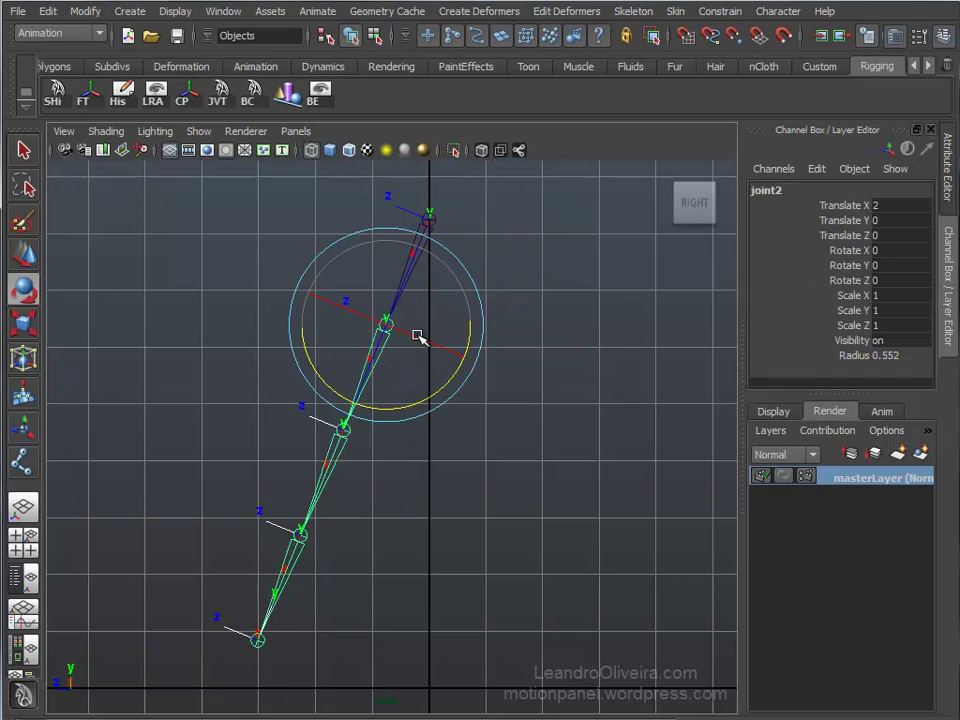
pyautogui.click(26, 256)
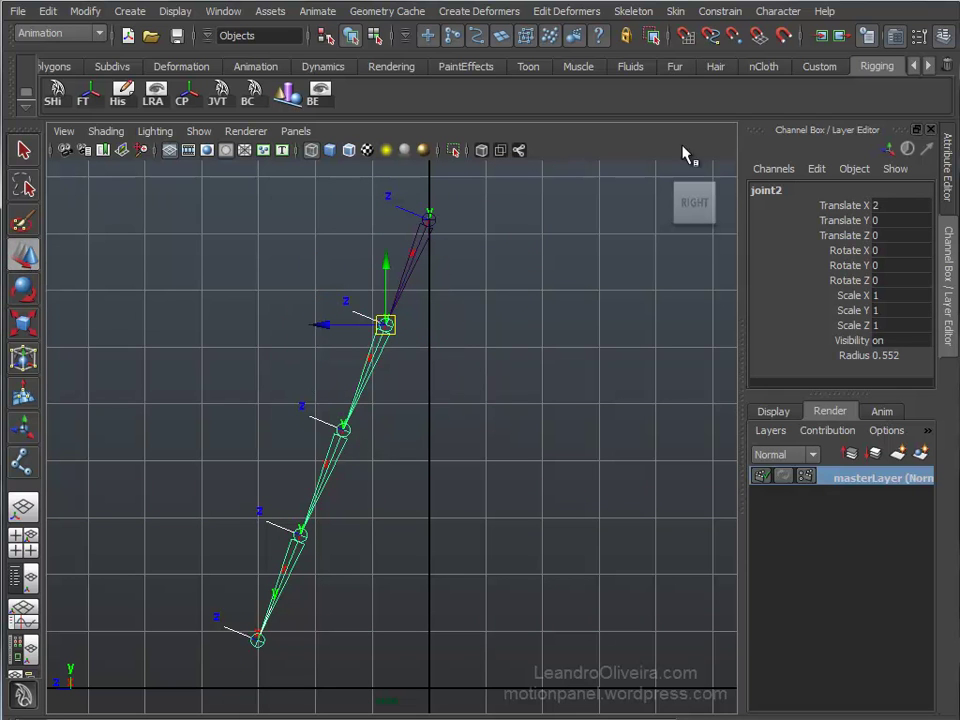
pyautogui.click(951, 161)
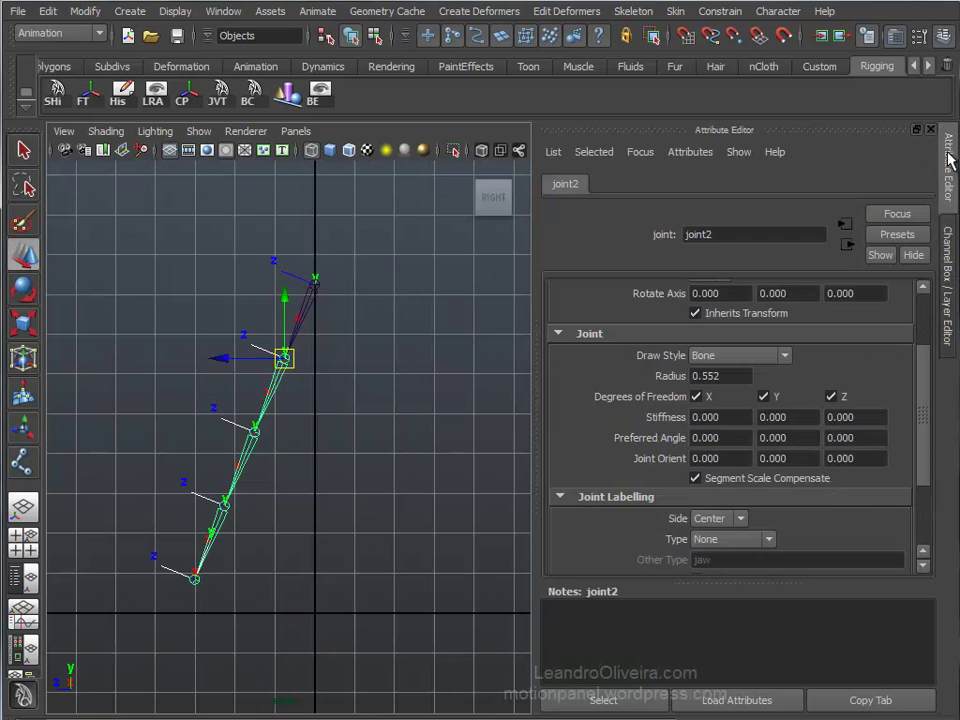
# Set the Move Tool's Move Axis to Along rotation axis, with joint2's Channel Box shown
pyautogui.click(951, 236)
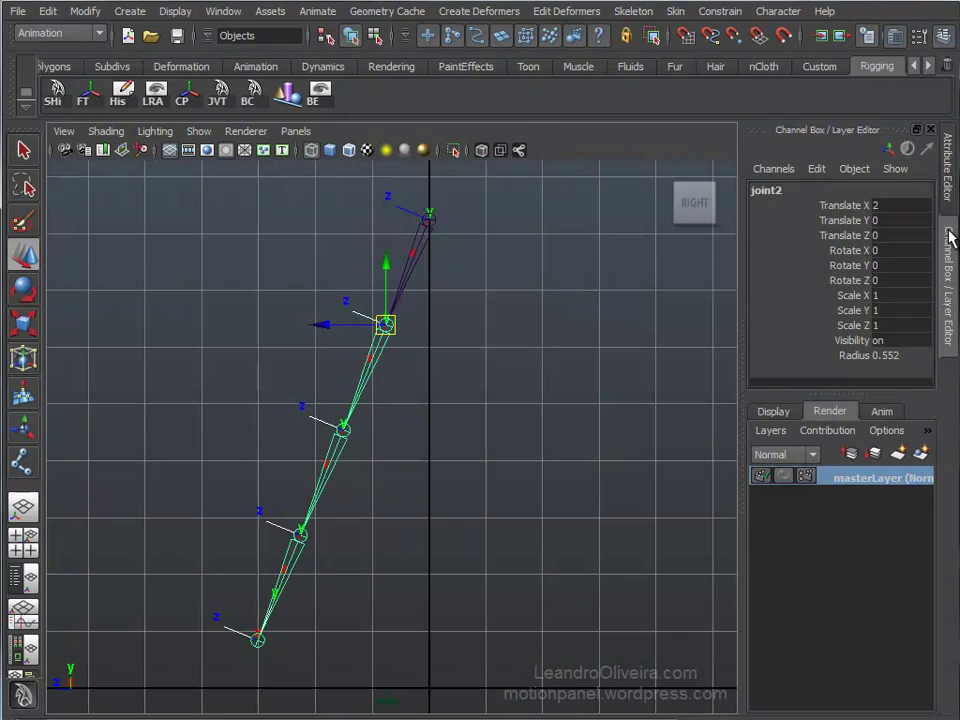
pyautogui.click(918, 38)
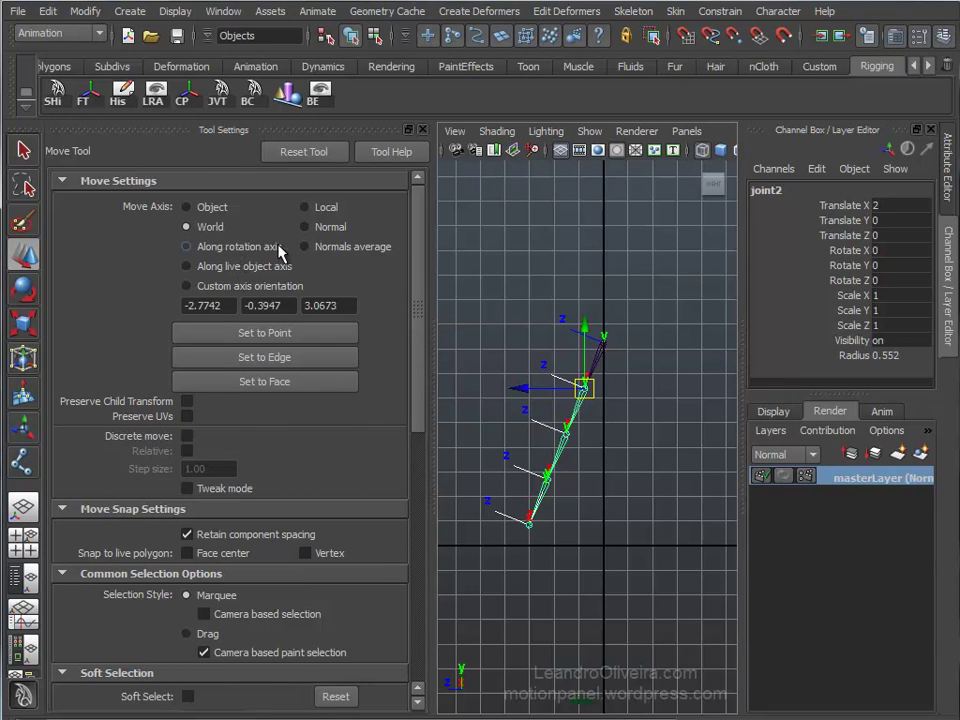
pyautogui.click(190, 250)
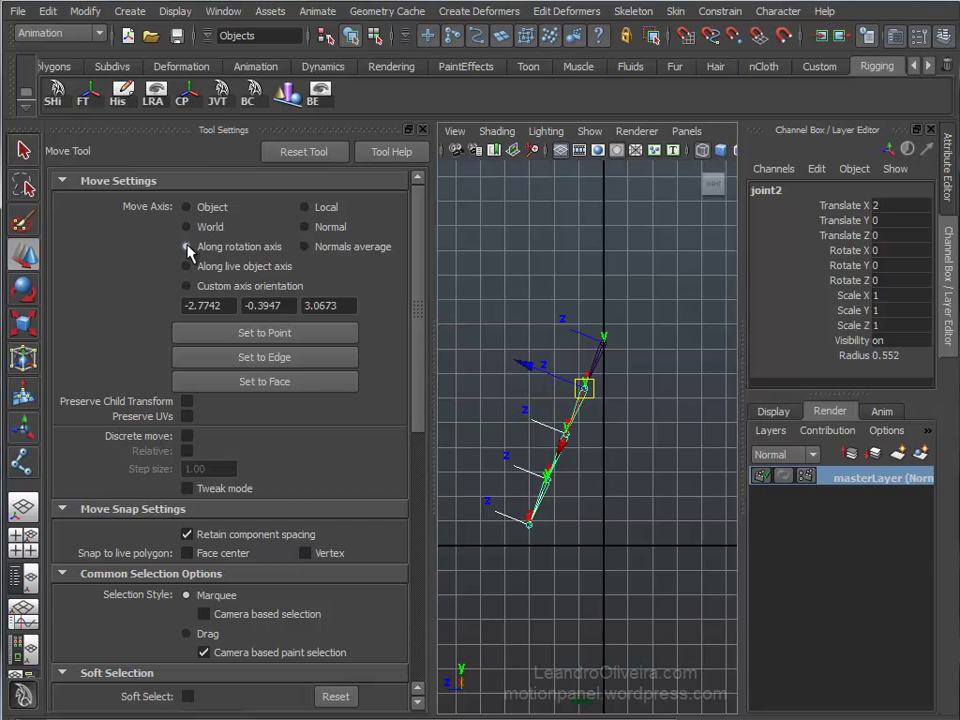
pyautogui.click(421, 131)
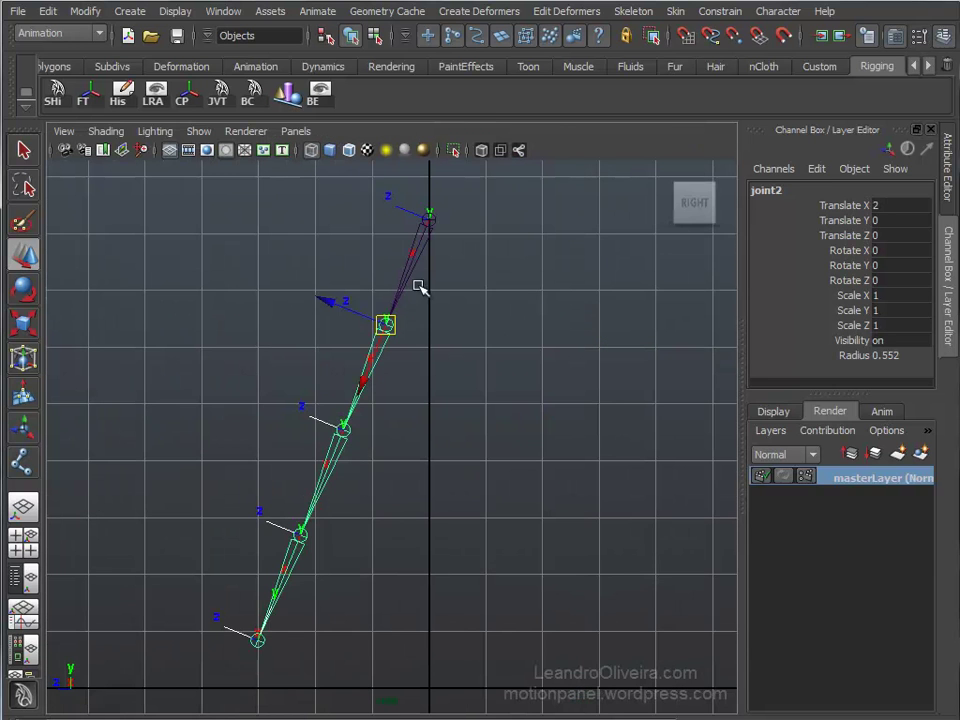
# Lengthen and bend joint2 to Rotate Y 42.576, then lengthen joint3 and bend it backward
pyautogui.moveTo(378, 350); pyautogui.dragTo(374, 388)
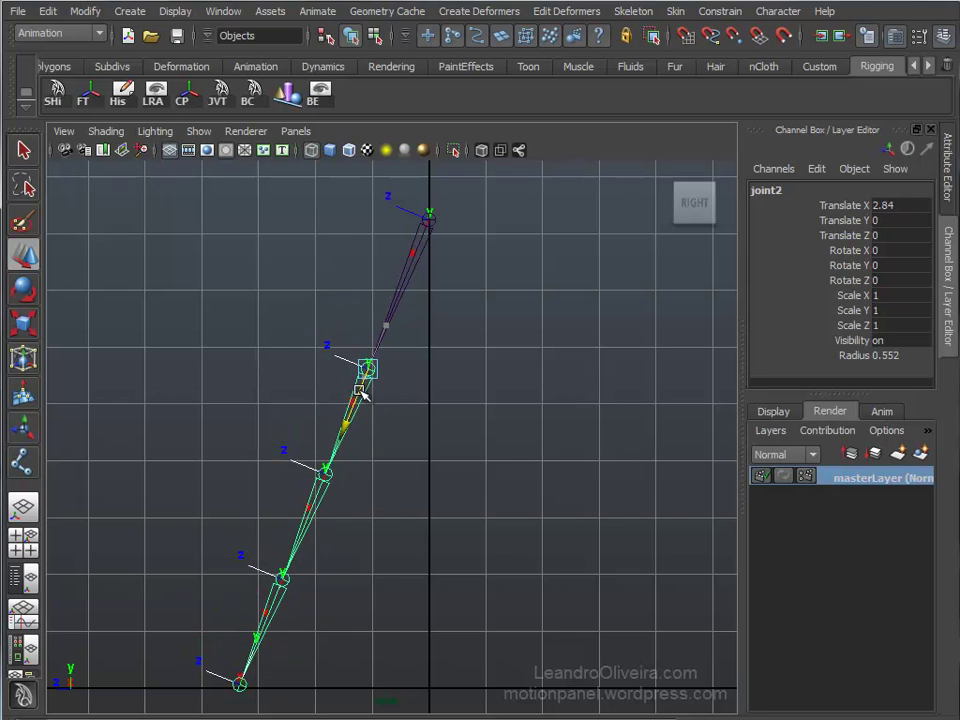
pyautogui.click(22, 293)
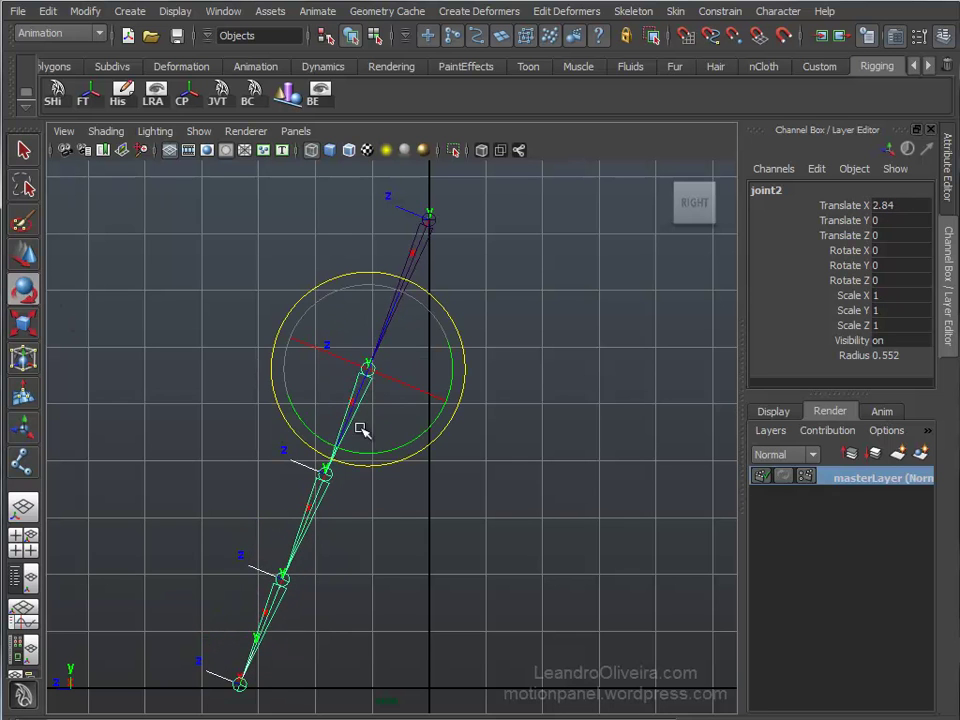
pyautogui.moveTo(386, 451)
pyautogui.mouseDown()
pyautogui.moveTo(415, 453)
pyautogui.moveTo(480, 431)
pyautogui.moveTo(463, 437)
pyautogui.mouseUp()
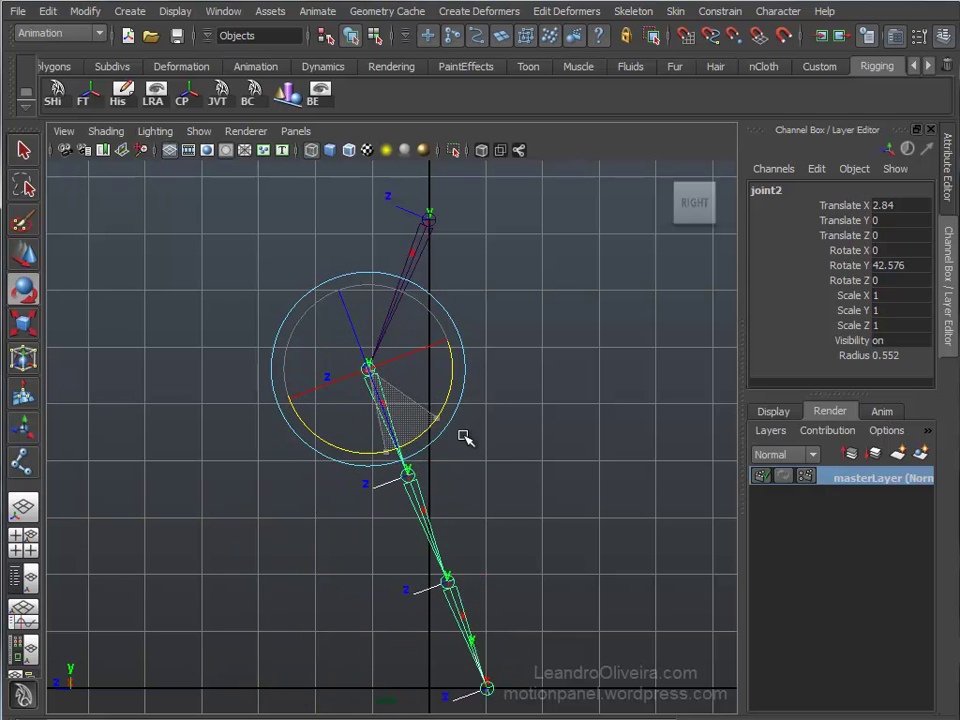
pyautogui.click(412, 472)
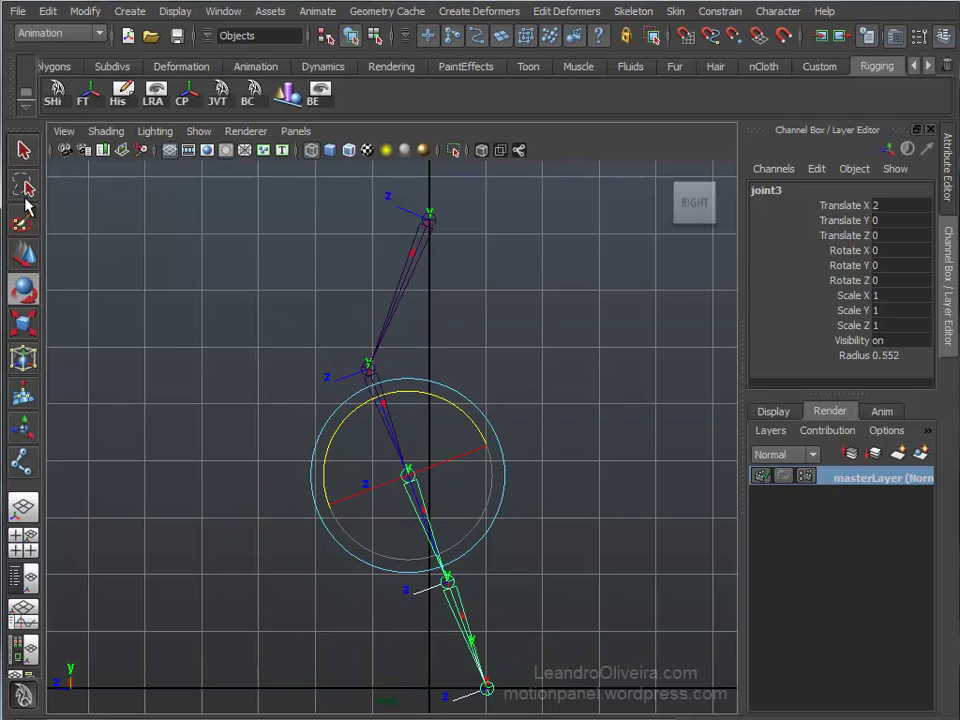
pyautogui.click(25, 256)
pyautogui.moveTo(431, 531); pyautogui.dragTo(451, 576)
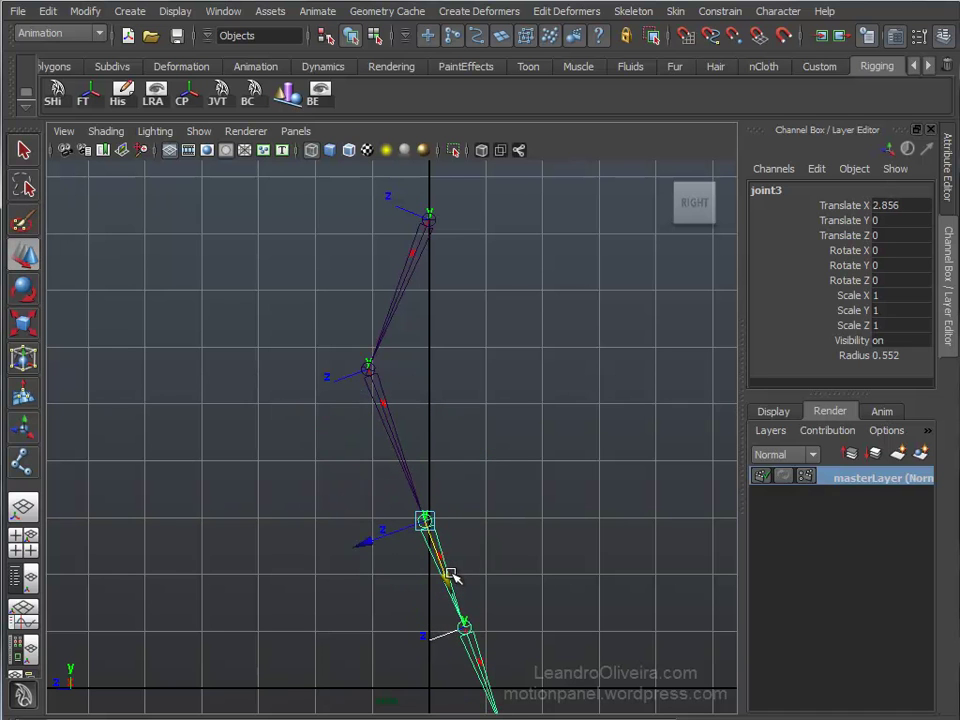
pyautogui.click(24, 290)
pyautogui.moveTo(452, 438); pyautogui.dragTo(527, 511)
# Lengthen joint4 and rotate it to Rotate Y -45.656, then shorten joint5 to Translate X 1.491
pyautogui.click(350, 603)
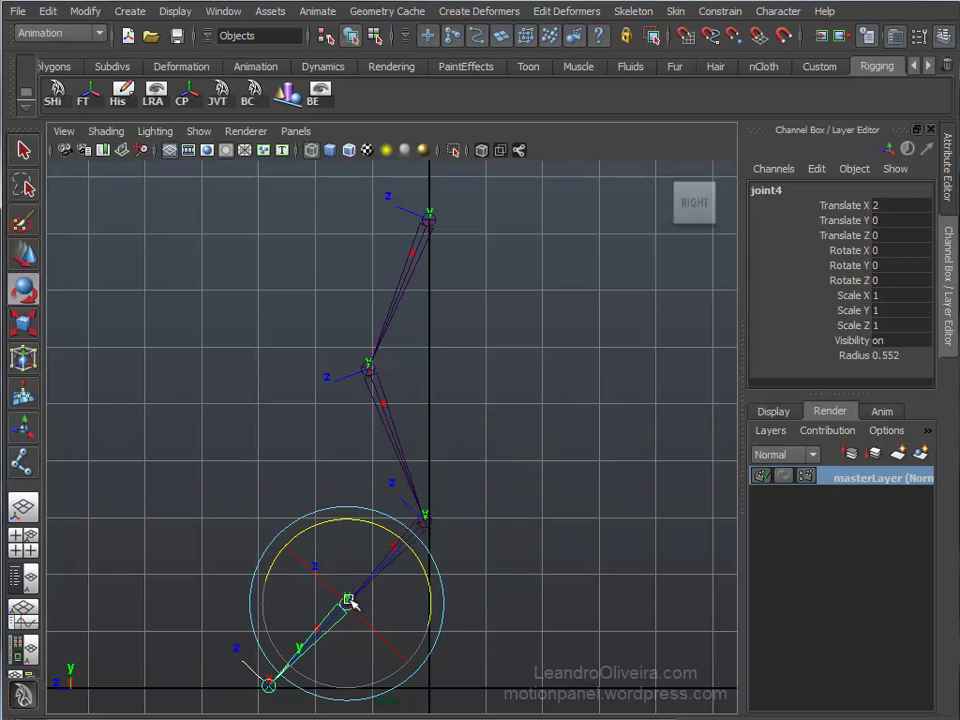
pyautogui.click(26, 258)
pyautogui.moveTo(317, 634); pyautogui.dragTo(308, 652, button='middle')
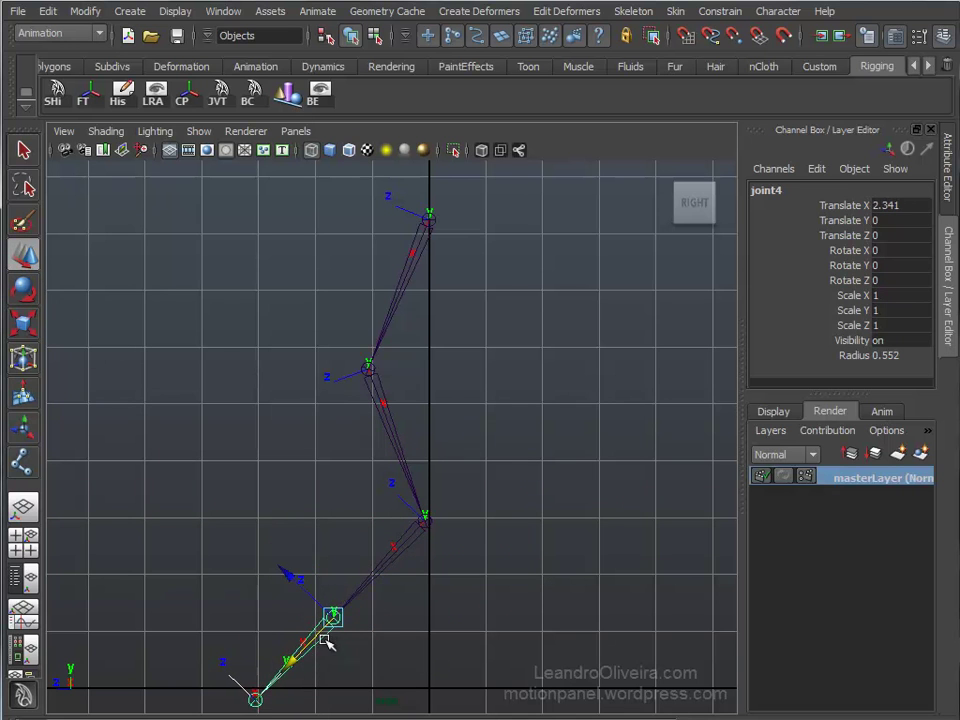
pyautogui.click(24, 290)
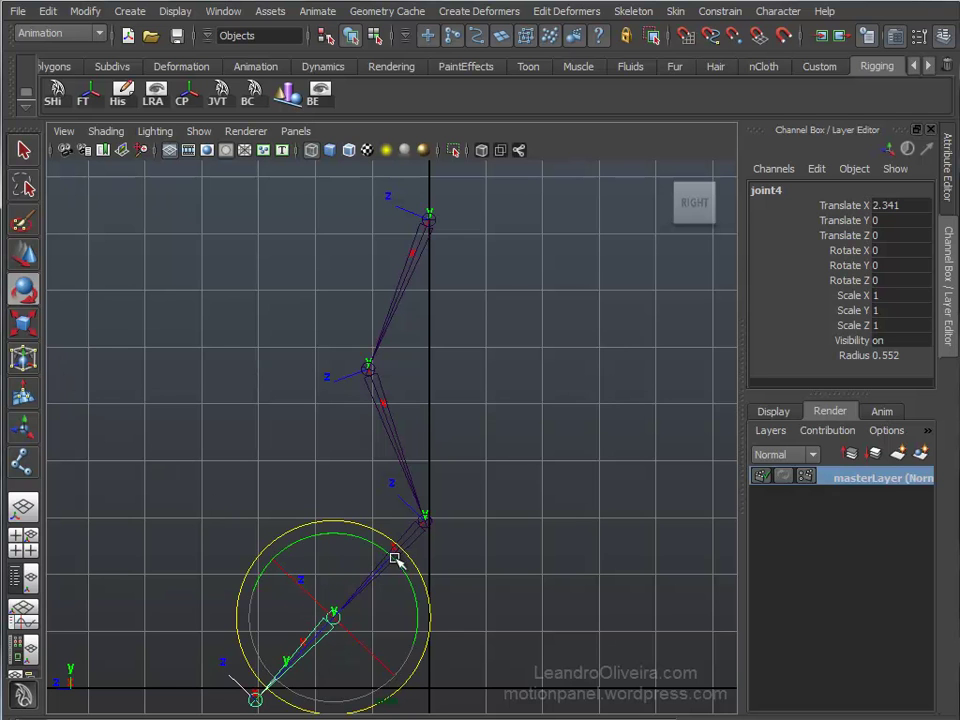
pyautogui.moveTo(360, 536); pyautogui.dragTo(414, 583)
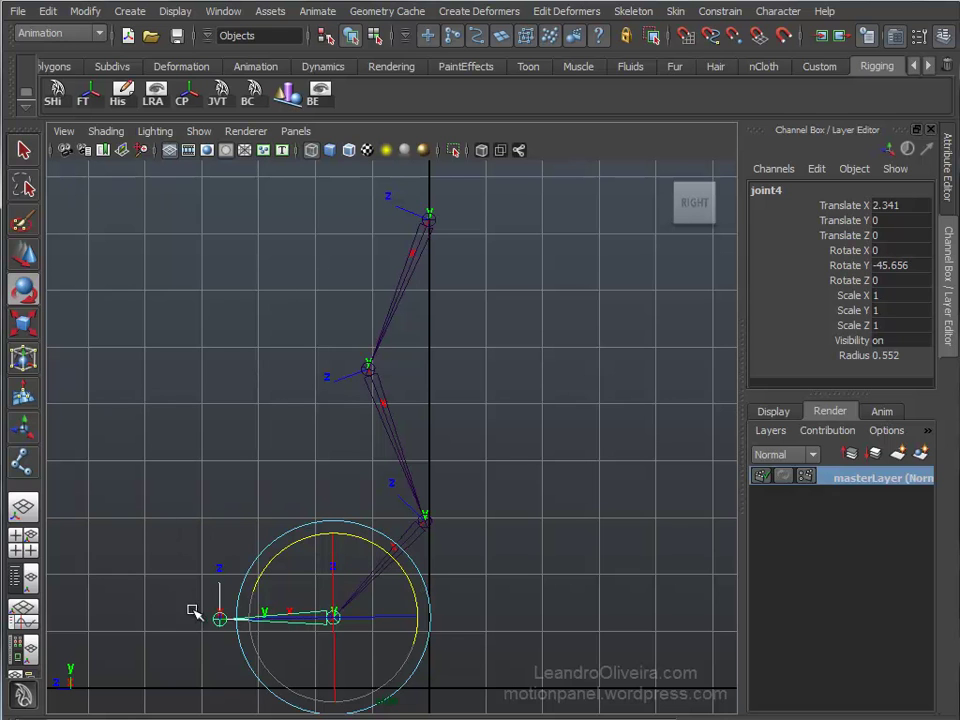
pyautogui.click(219, 620)
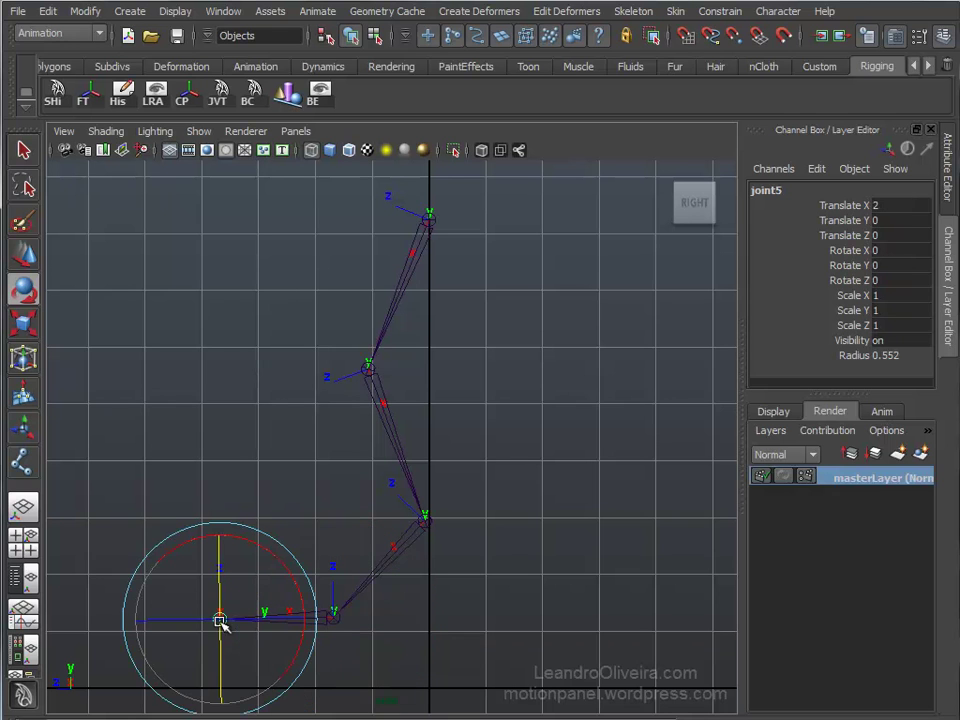
pyautogui.click(24, 257)
pyautogui.moveTo(163, 624); pyautogui.dragTo(191, 637)
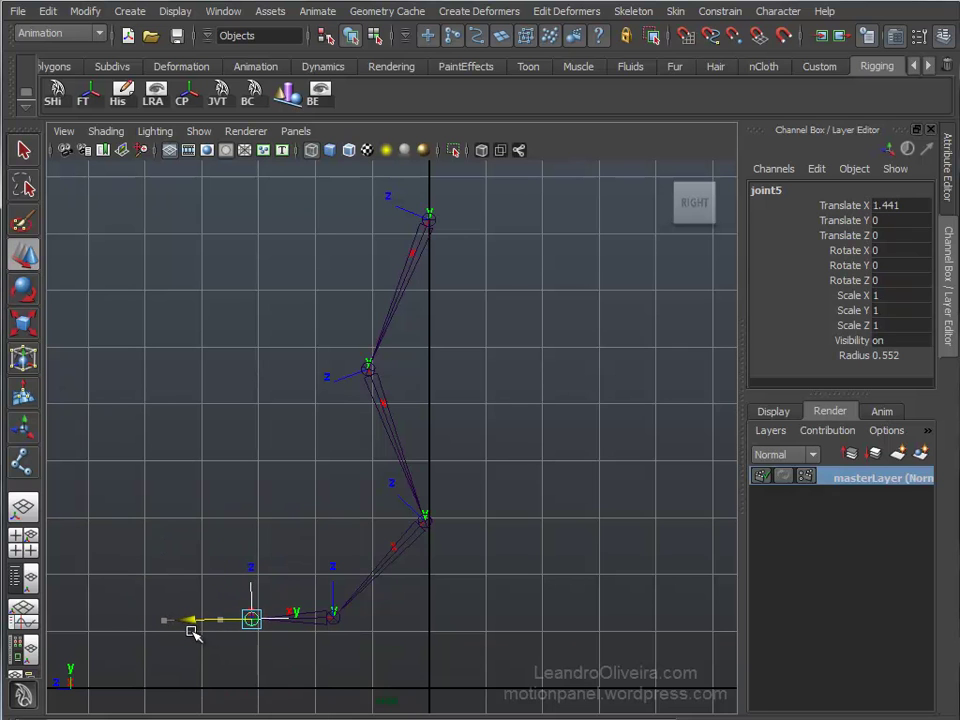
pyautogui.click(257, 505)
# Switch to the perspective view, hide the grid and orbit around the chain
pyautogui.press('space')
pyautogui.moveTo(335, 486)
pyautogui.mouseDown()
pyautogui.moveTo(338, 441)
pyautogui.moveTo(407, 471)
pyautogui.moveTo(310, 355)
pyautogui.mouseUp()
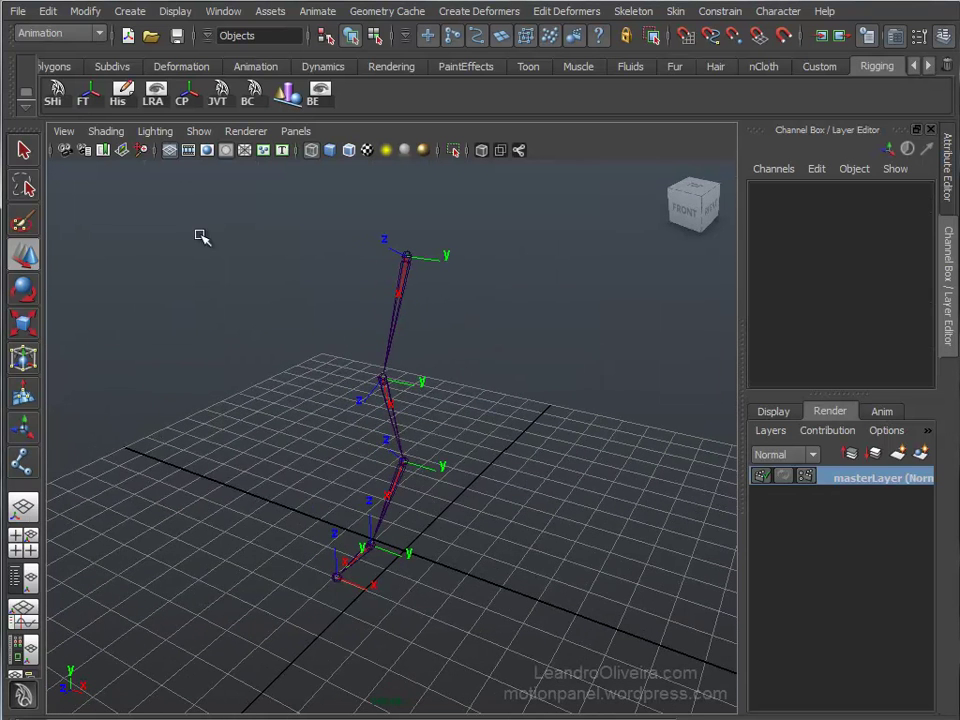
pyautogui.click(170, 150)
pyautogui.moveTo(421, 354)
pyautogui.keyDown('alt'); pyautogui.mouseDown()
pyautogui.moveTo(448, 345)
pyautogui.moveTo(415, 353)
pyautogui.mouseUp(); pyautogui.keyUp('alt')
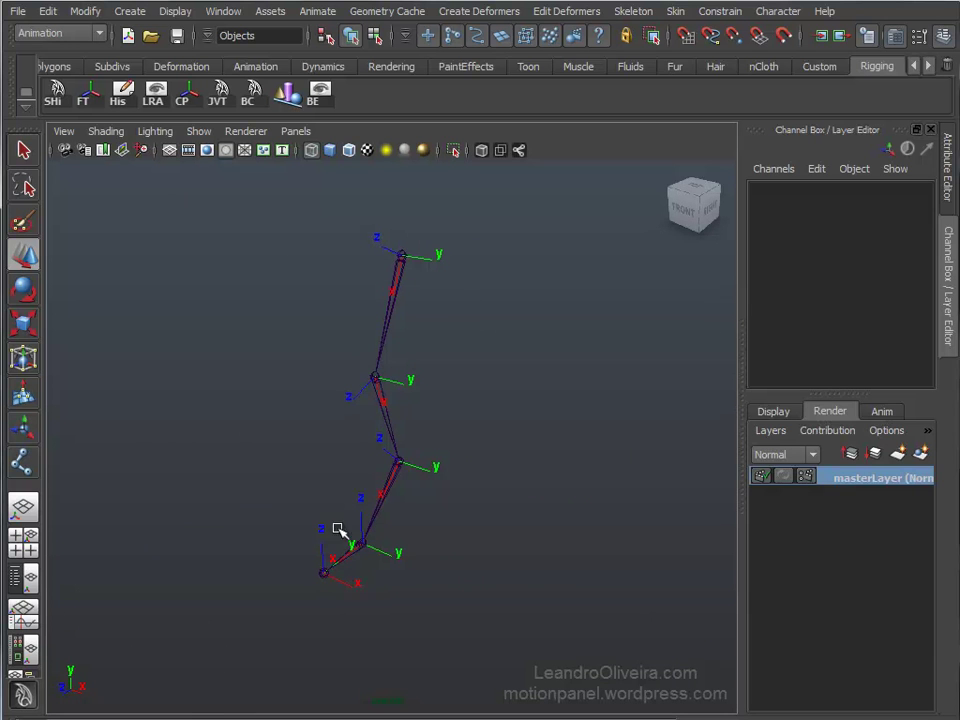
# Check joint1–joint3 rotations (-22.154, 42.576, -63.823) and reselect the chain from its root
pyautogui.click(402, 259)
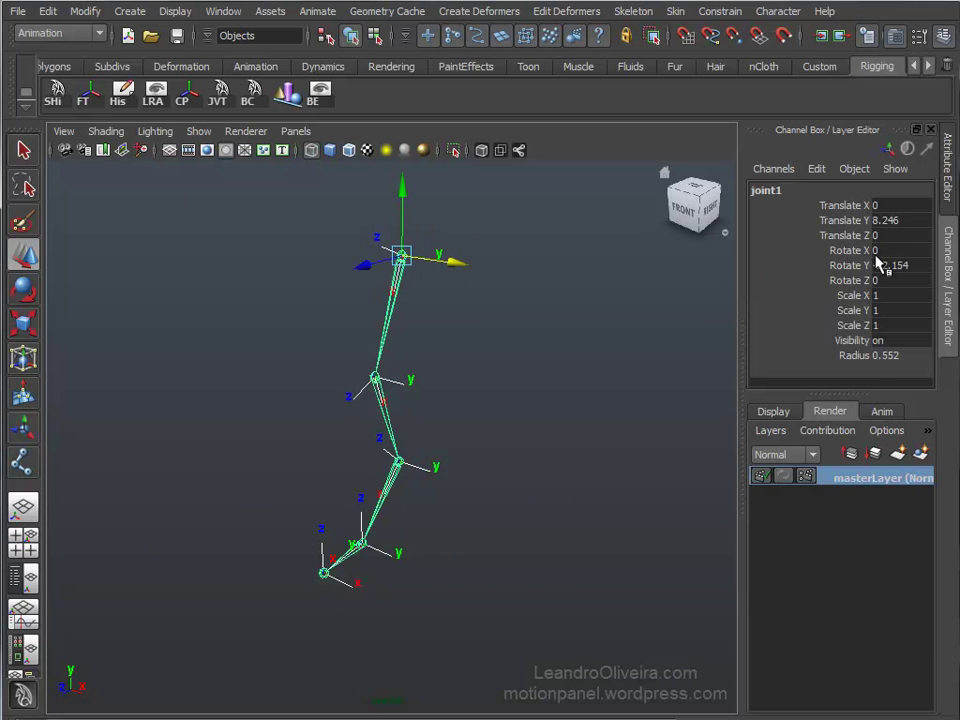
pyautogui.click(389, 413)
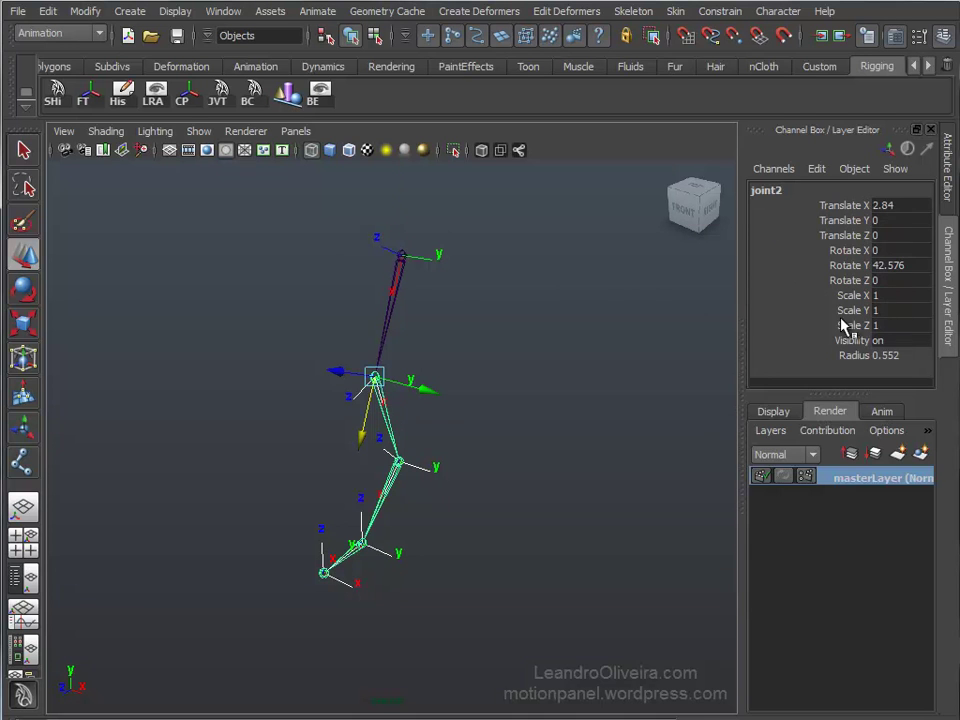
pyautogui.click(399, 485)
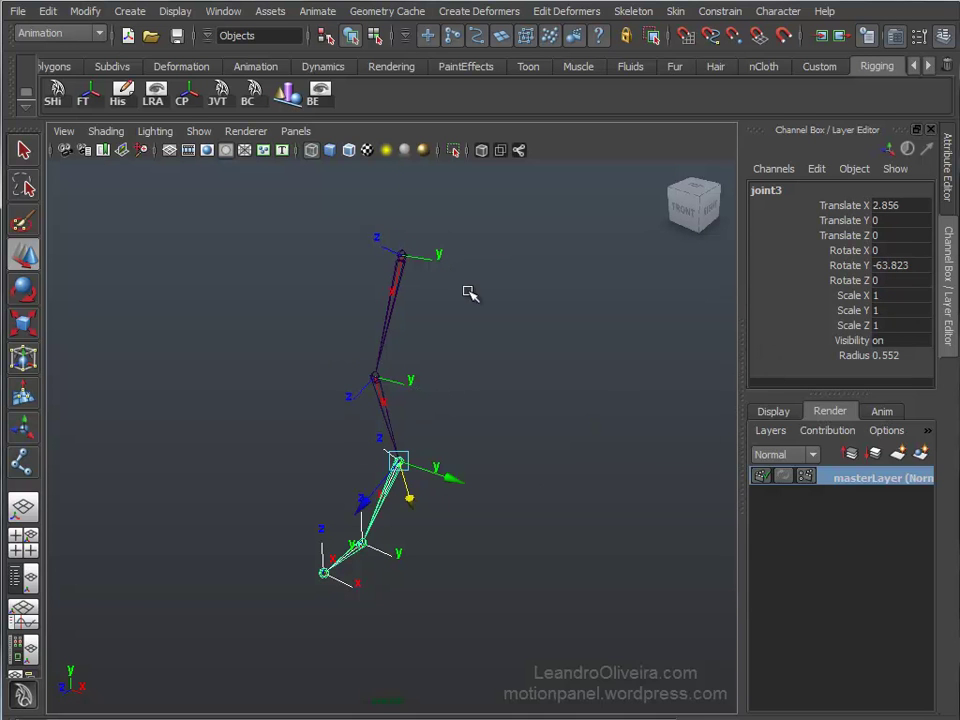
pyautogui.click(400, 255)
pyautogui.moveTo(191, 234); pyautogui.dragTo(510, 591)
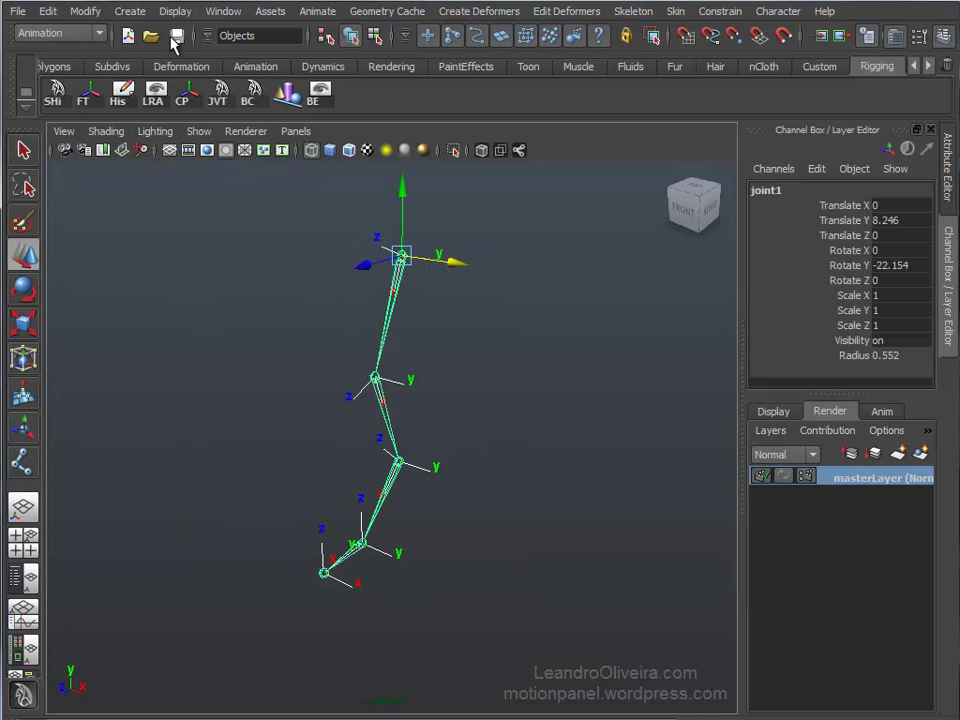
# Freeze transformations on the leg chain to zero its rotations
pyautogui.click(85, 12)
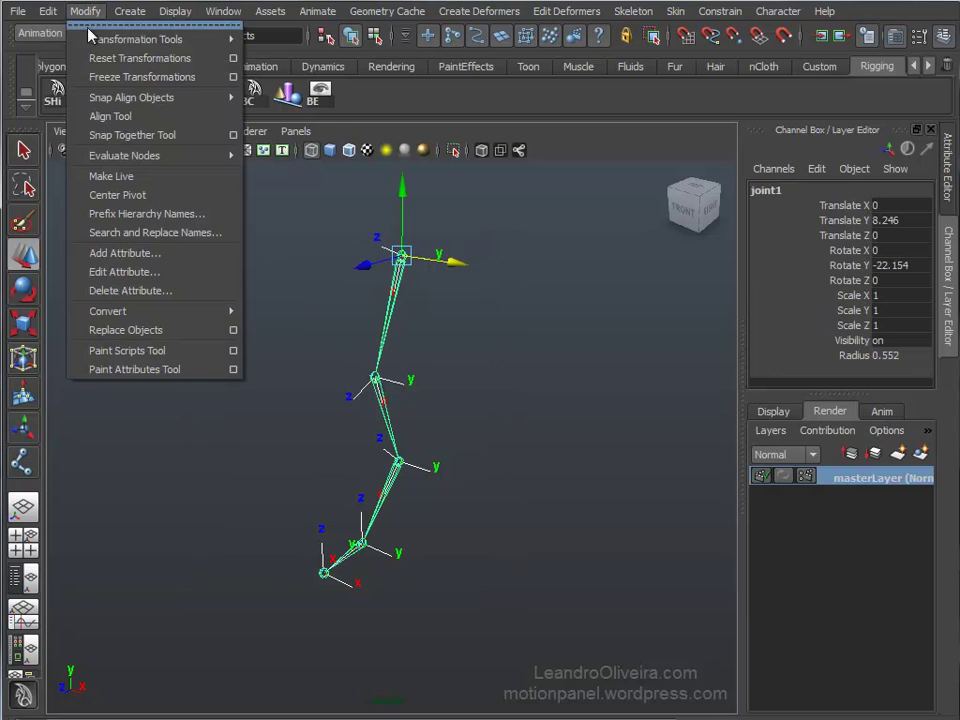
pyautogui.click(140, 79)
pyautogui.click(456, 336)
# Inspect joint1 through joint5 to confirm zero rotations and only Translate X lengths
pyautogui.click(400, 258)
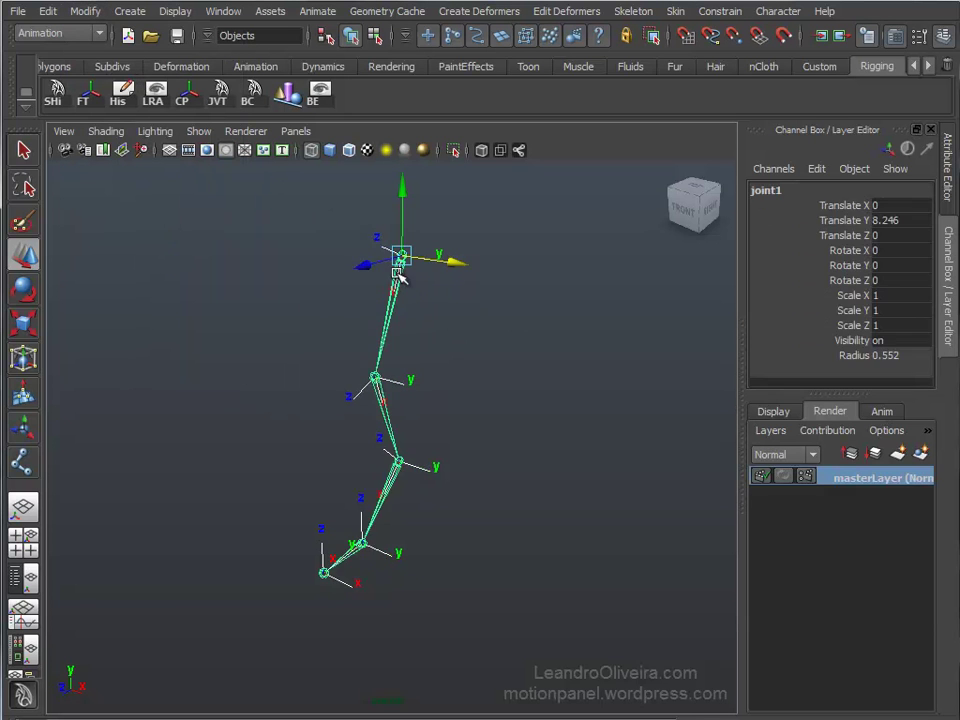
pyautogui.click(377, 381)
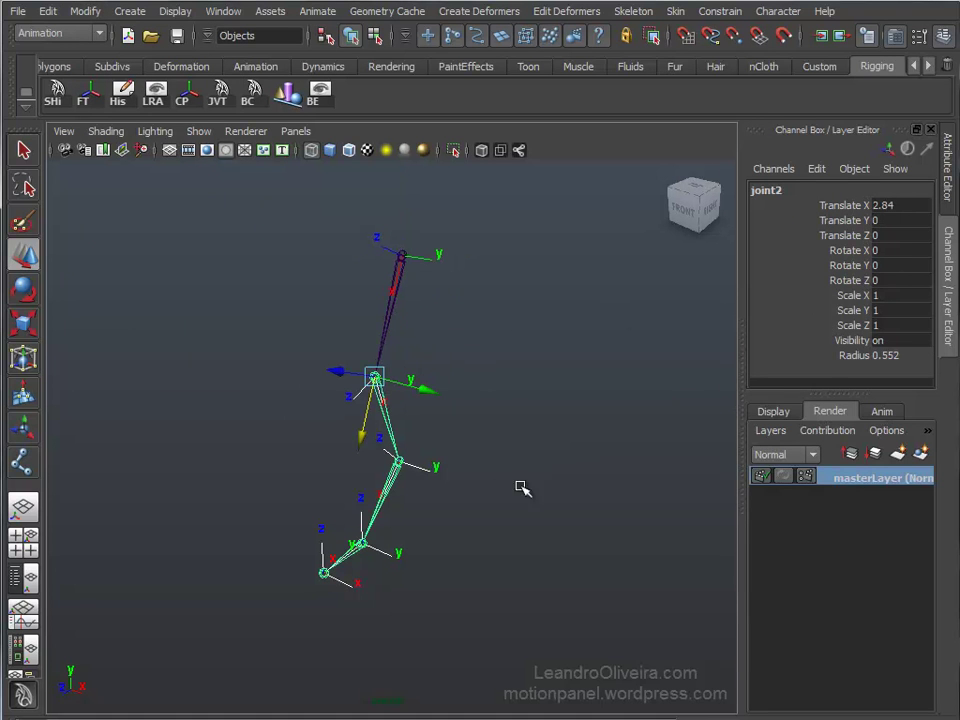
pyautogui.click(398, 465)
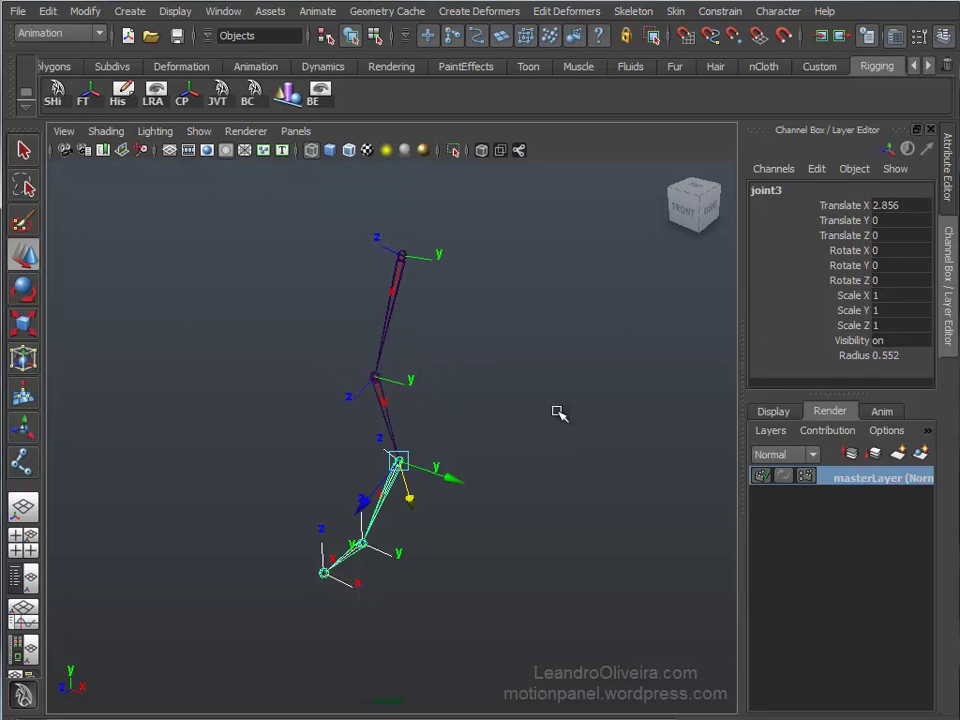
pyautogui.click(362, 545)
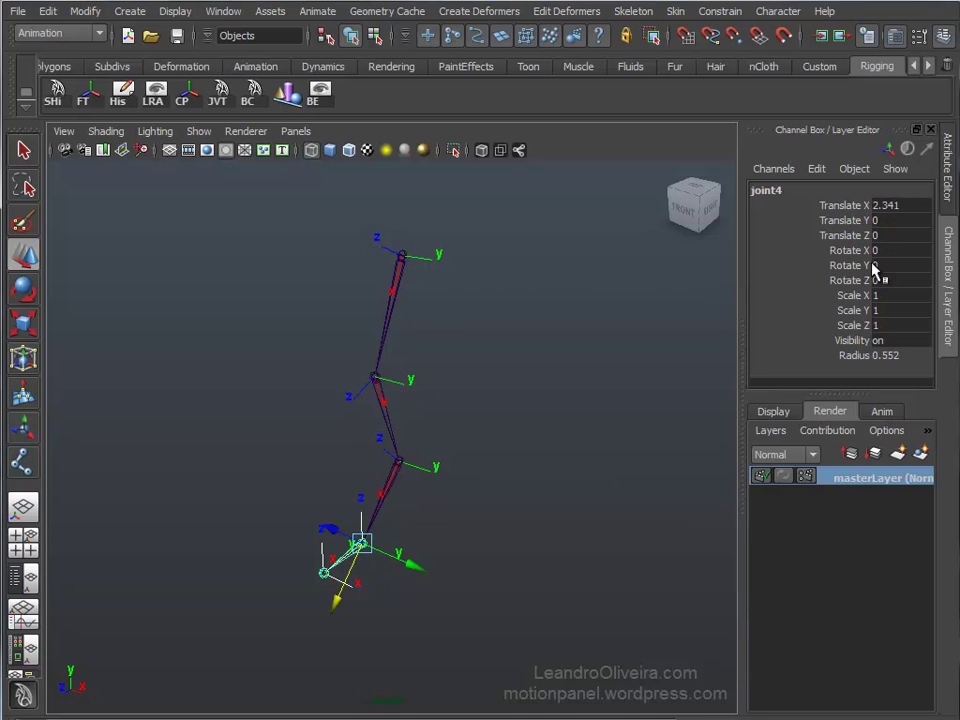
pyautogui.click(324, 573)
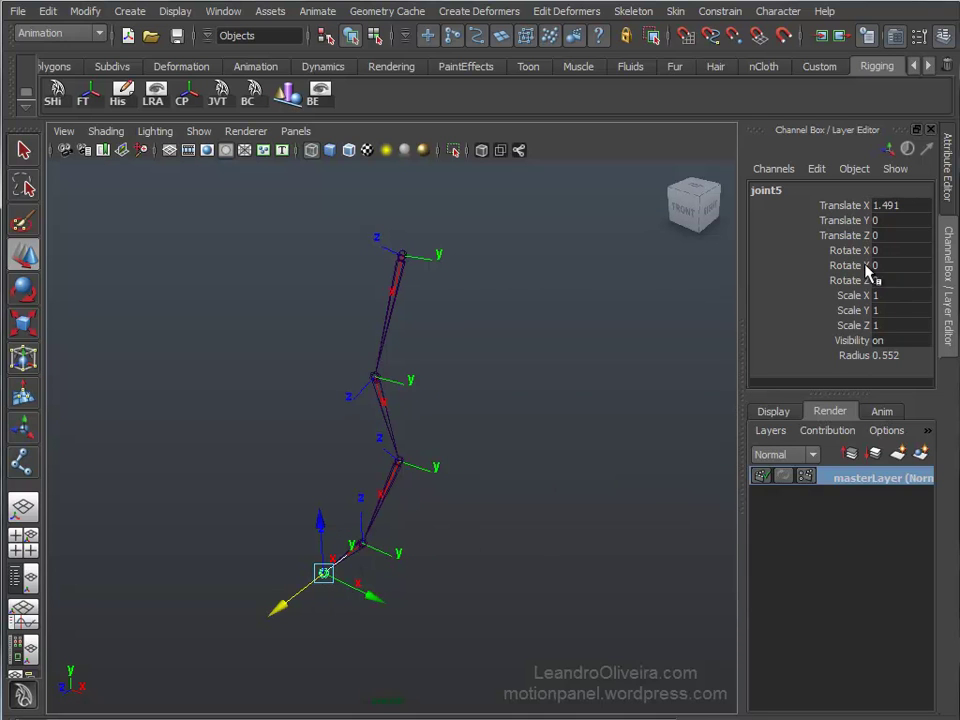
pyautogui.click(595, 407)
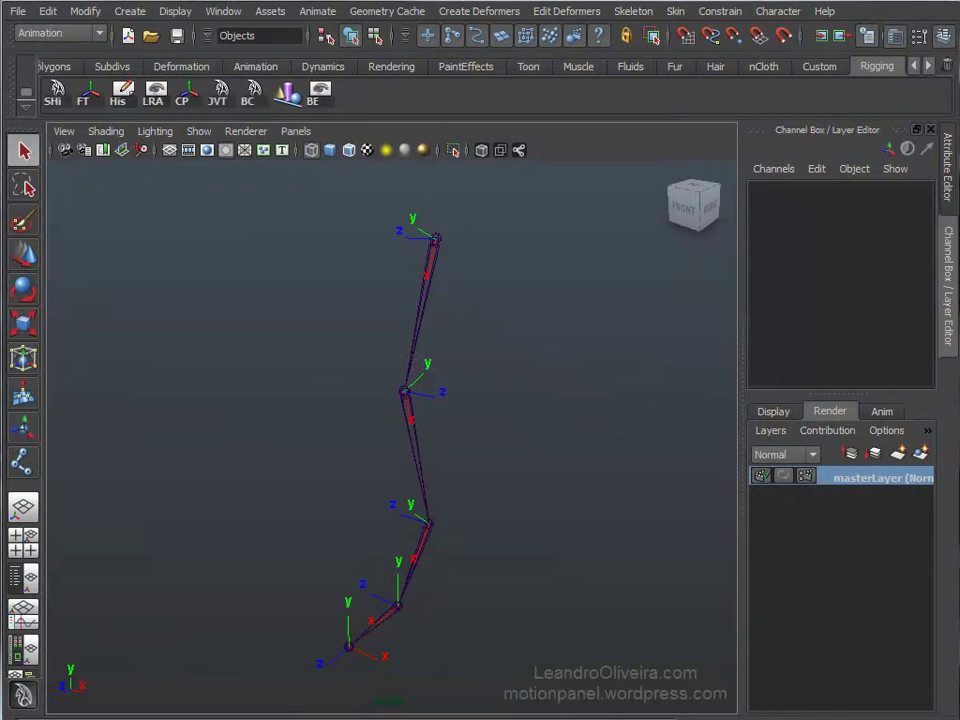
# Copy the six-line MEL script from Re-Orient Joints.txt in Notepad
pyautogui.moveTo(598, 402)
pyautogui.keyDown('alt'); pyautogui.mouseDown()
pyautogui.moveTo(499, 399)
pyautogui.moveTo(608, 406)
pyautogui.mouseUp(); pyautogui.keyUp('alt')
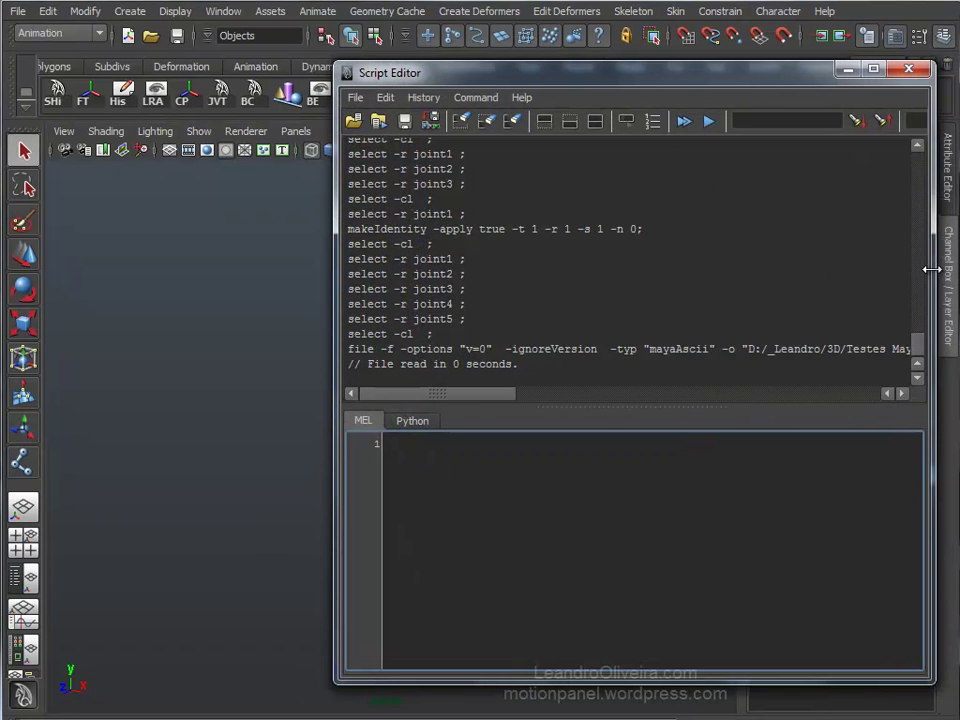
pyautogui.moveTo(595, 75); pyautogui.dragTo(401, 82)
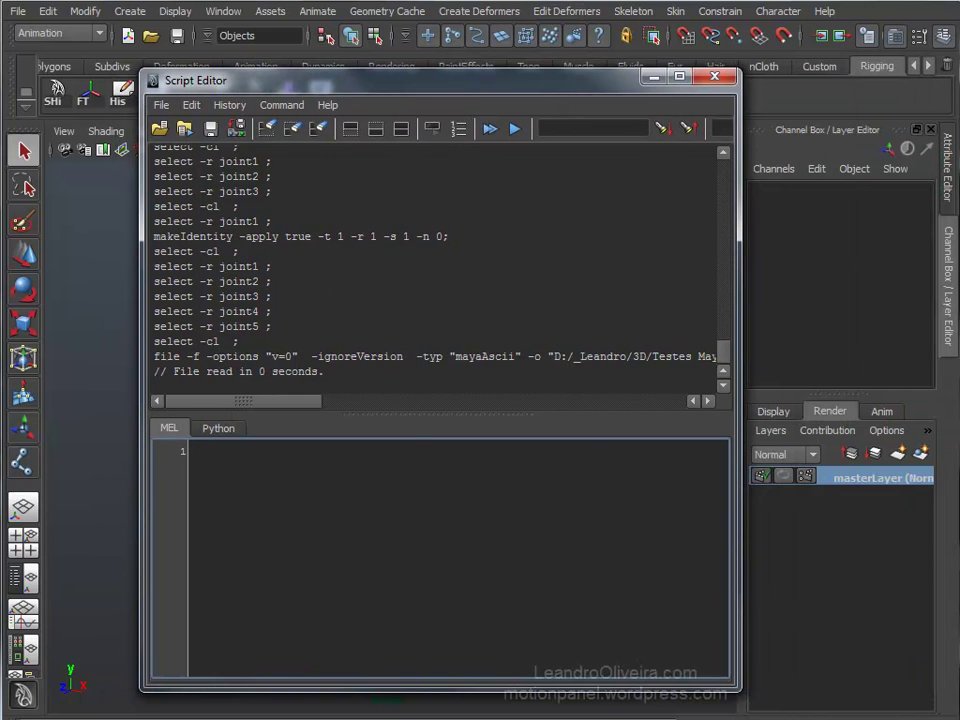
pyautogui.click(700, 440)
pyautogui.moveTo(378, 16)
pyautogui.mouseDown()
pyautogui.moveTo(499, 86)
pyautogui.moveTo(513, 115)
pyautogui.mouseUp()
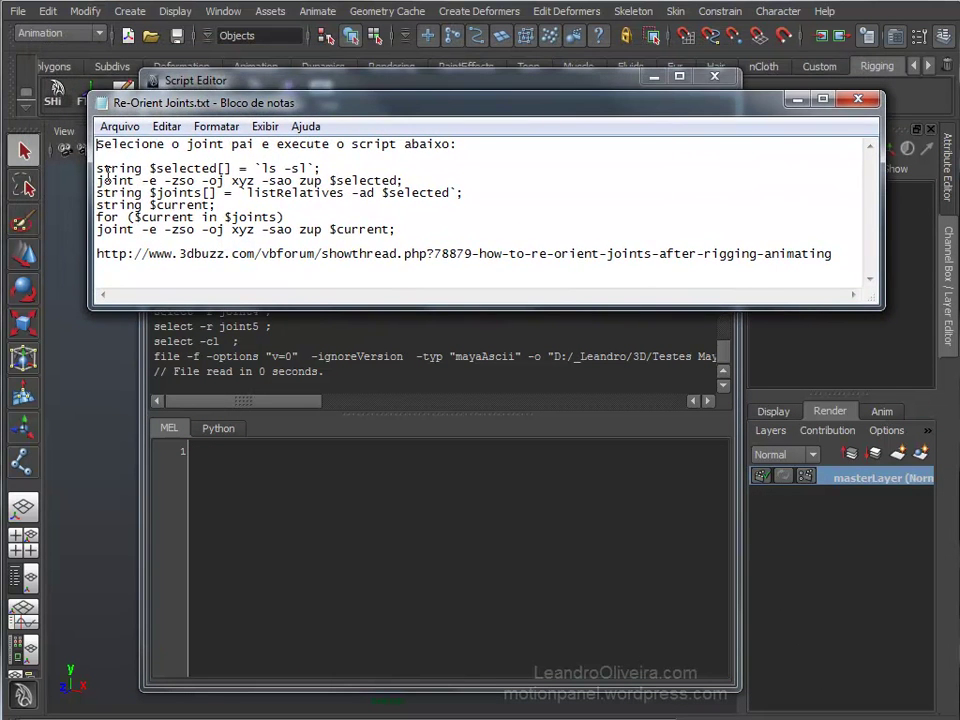
pyautogui.moveTo(96, 168)
pyautogui.mouseDown()
pyautogui.moveTo(133, 181)
pyautogui.moveTo(182, 226)
pyautogui.moveTo(399, 234)
pyautogui.mouseUp()
pyautogui.hotkey('ctrl', 'c')
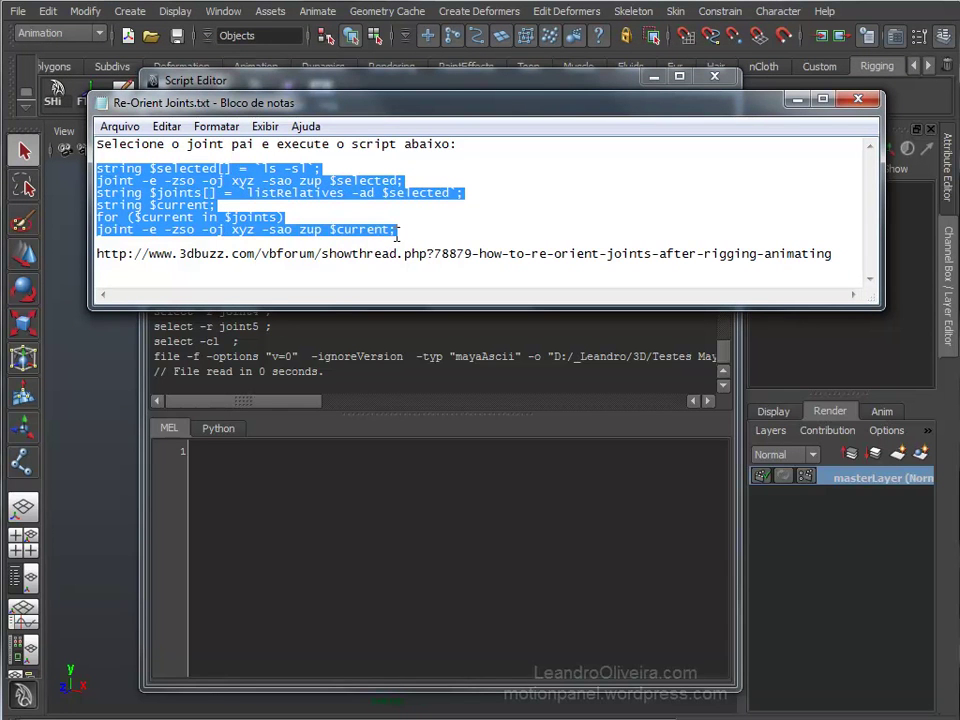
pyautogui.click(166, 126)
pyautogui.click(197, 199)
# Paste the script into the Script Editor's MEL input and move the editor aside
pyautogui.click(242, 470)
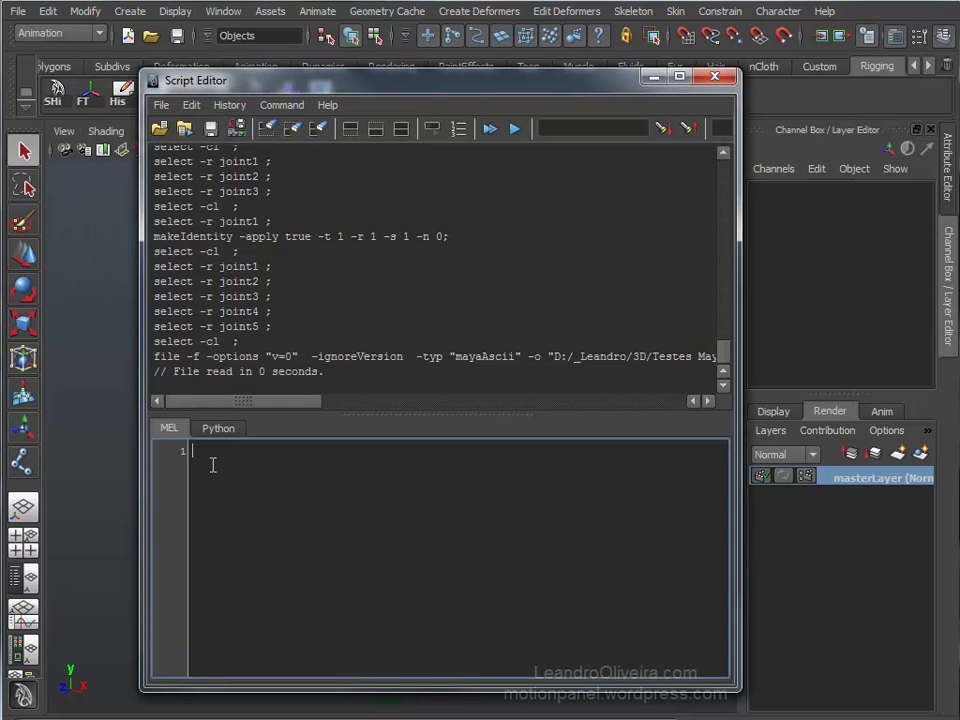
pyautogui.rightClick(212, 464)
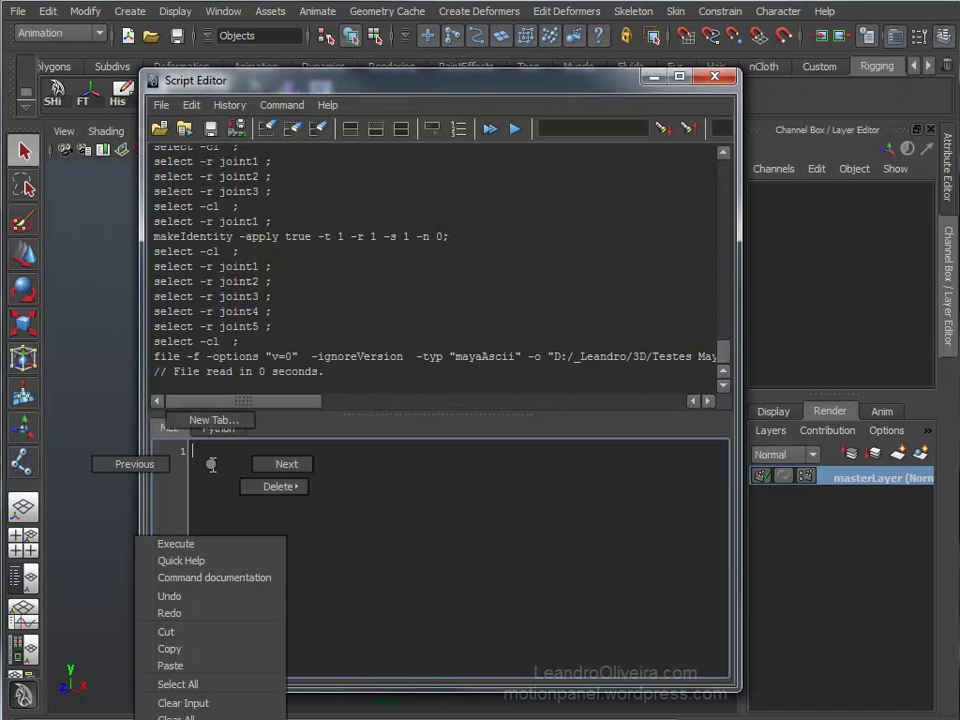
pyautogui.rightClick(212, 464)
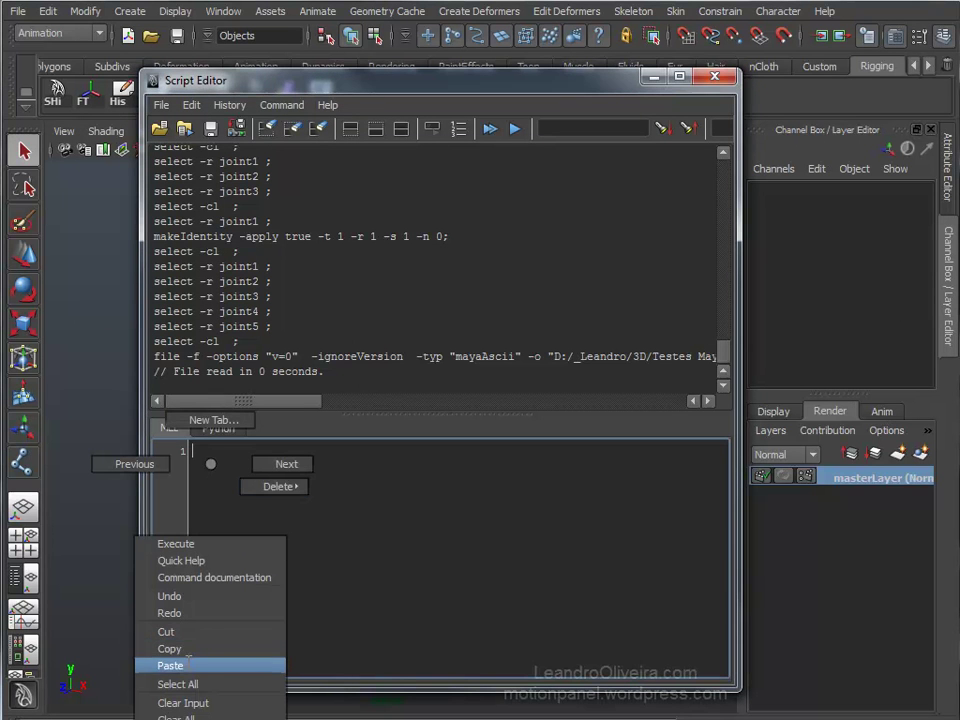
pyautogui.click(184, 665)
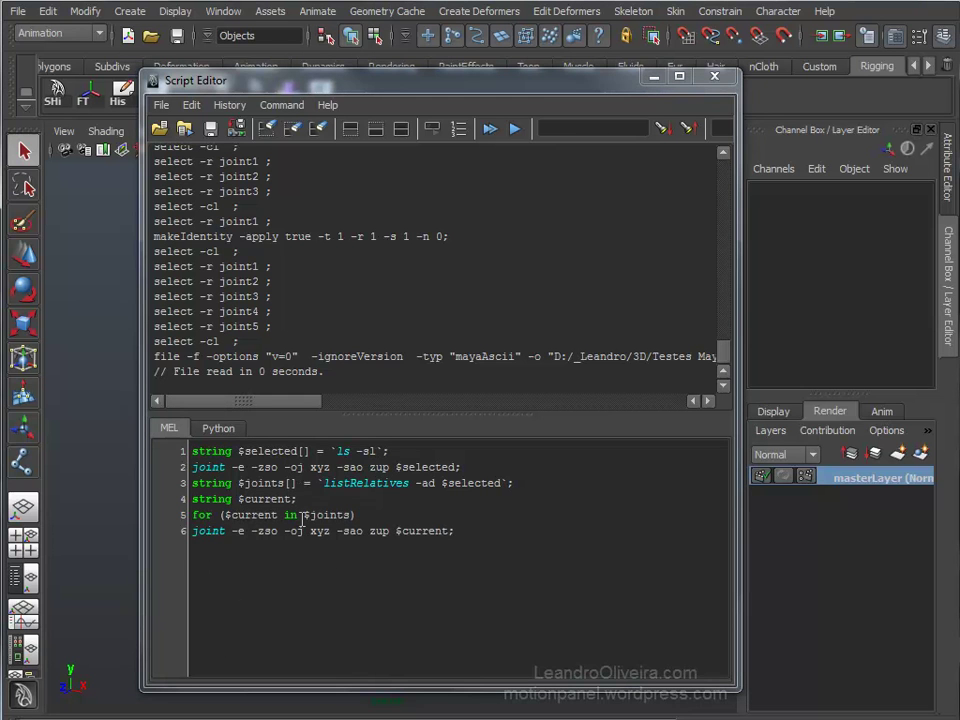
pyautogui.moveTo(357, 89); pyautogui.dragTo(693, 118)
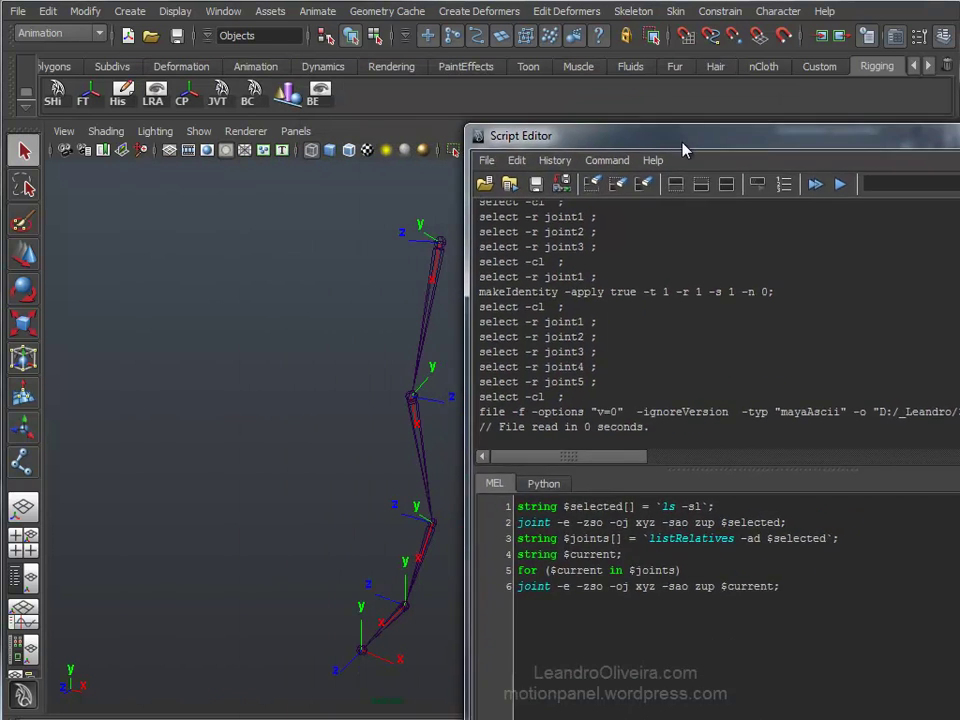
# Execute the re-orient script with joint1 selected, then close the Script Editor
pyautogui.keyDown('alt'); pyautogui.moveTo(328, 214); pyautogui.dragTo(189, 246); pyautogui.keyUp('alt')
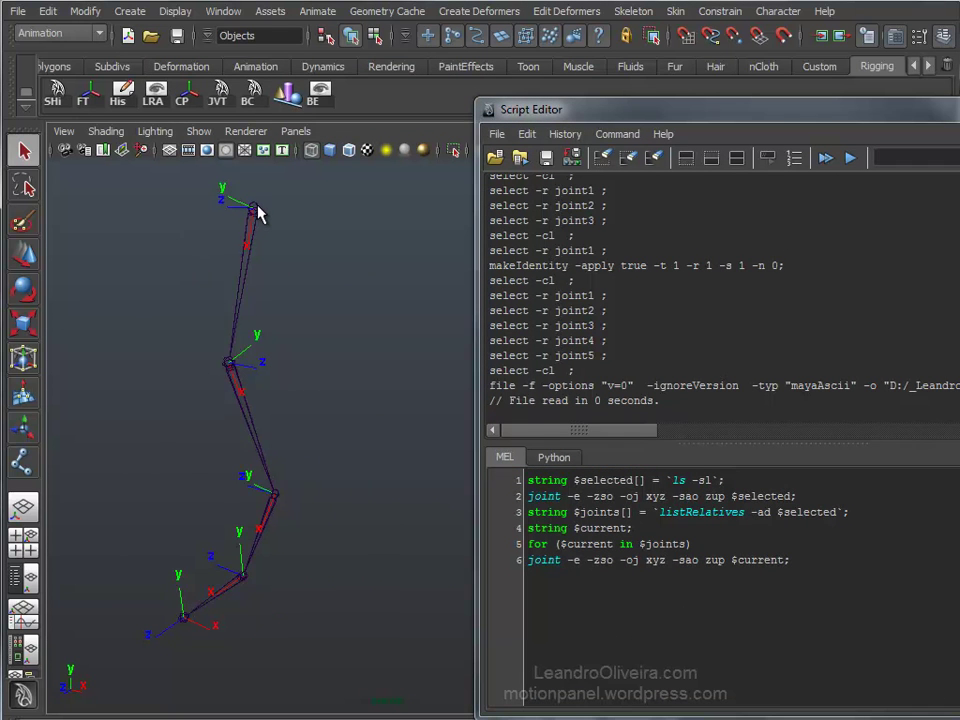
pyautogui.click(254, 208)
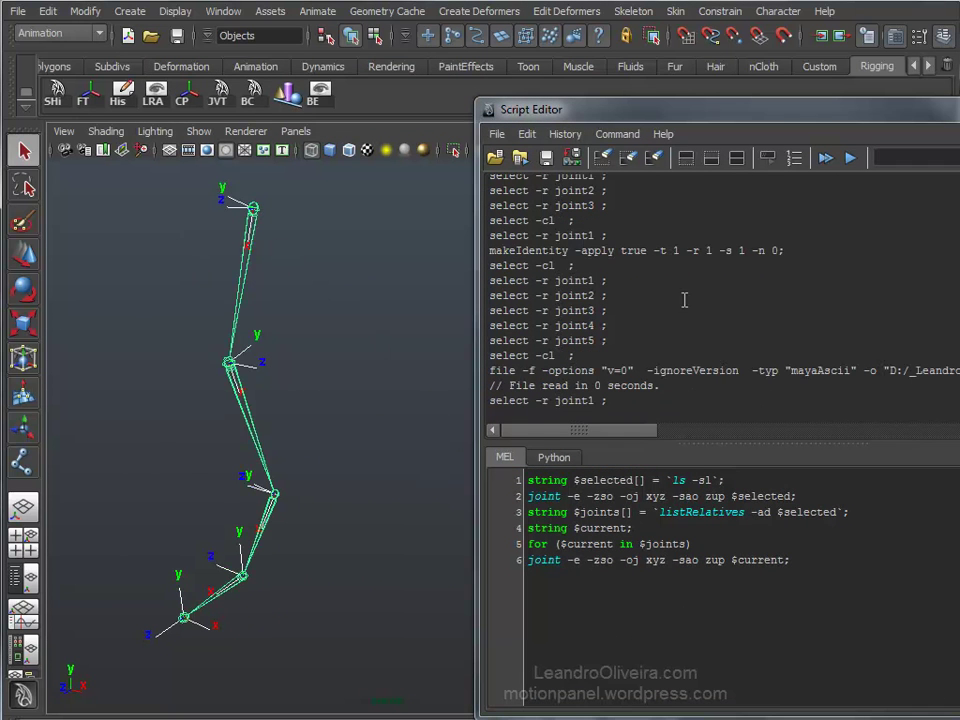
pyautogui.click(850, 159)
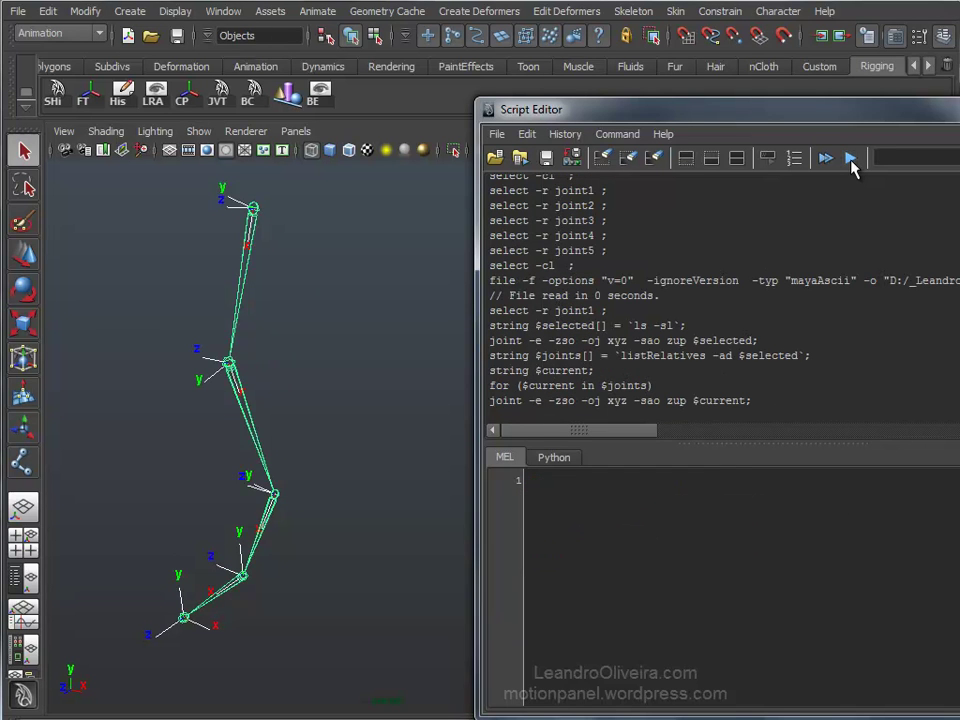
pyautogui.moveTo(754, 118); pyautogui.dragTo(653, 118)
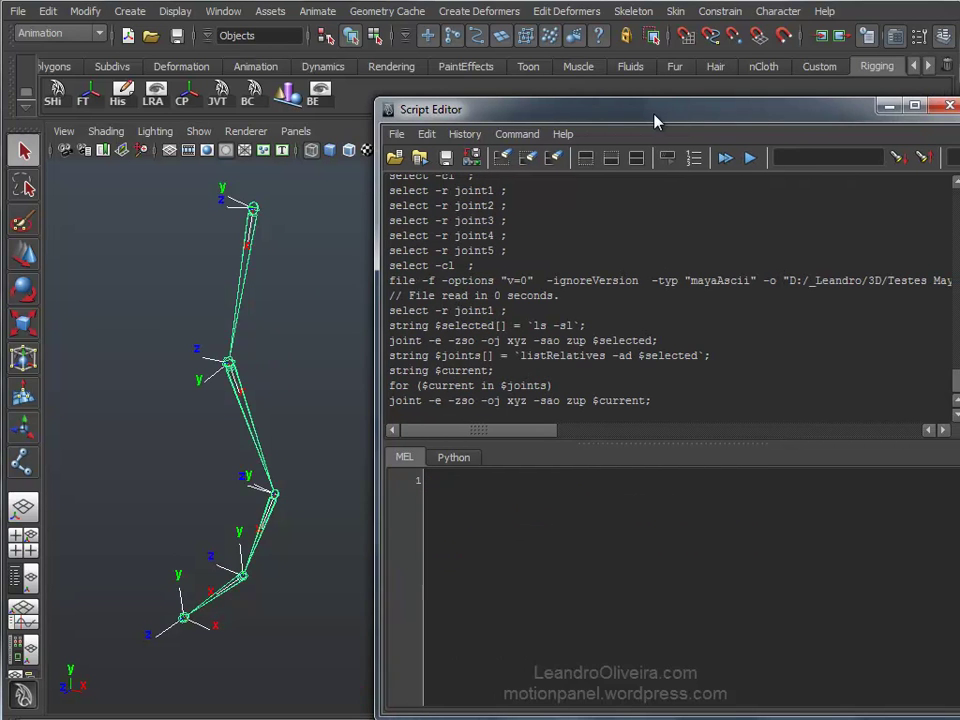
pyautogui.click(949, 105)
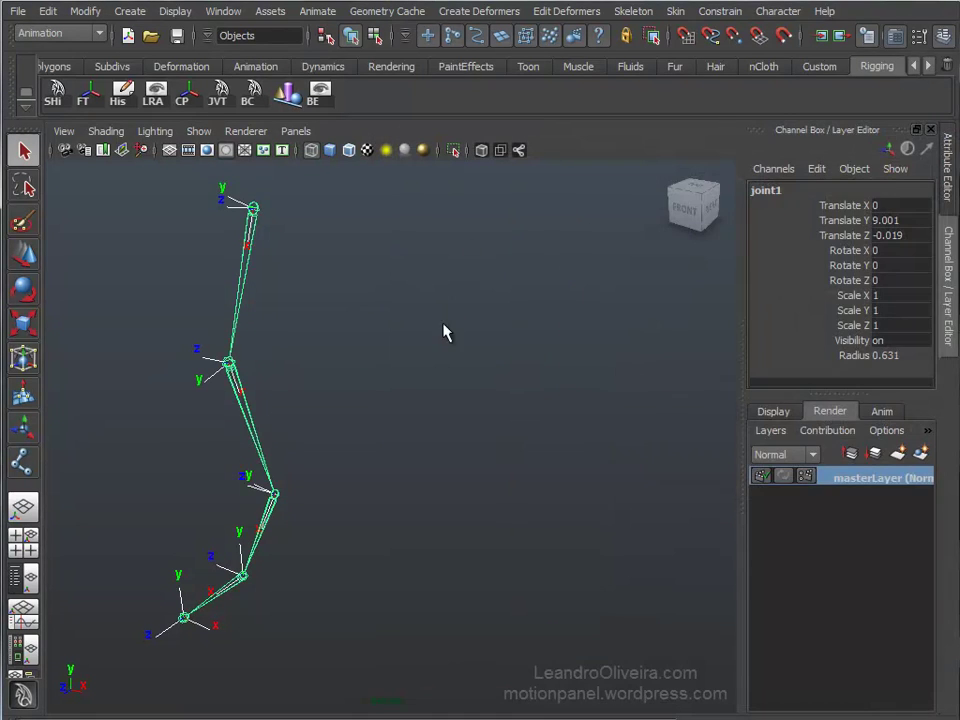
# Apply Orient Joint with Orientation set to None to joint5, then close its options
pyautogui.press('a')
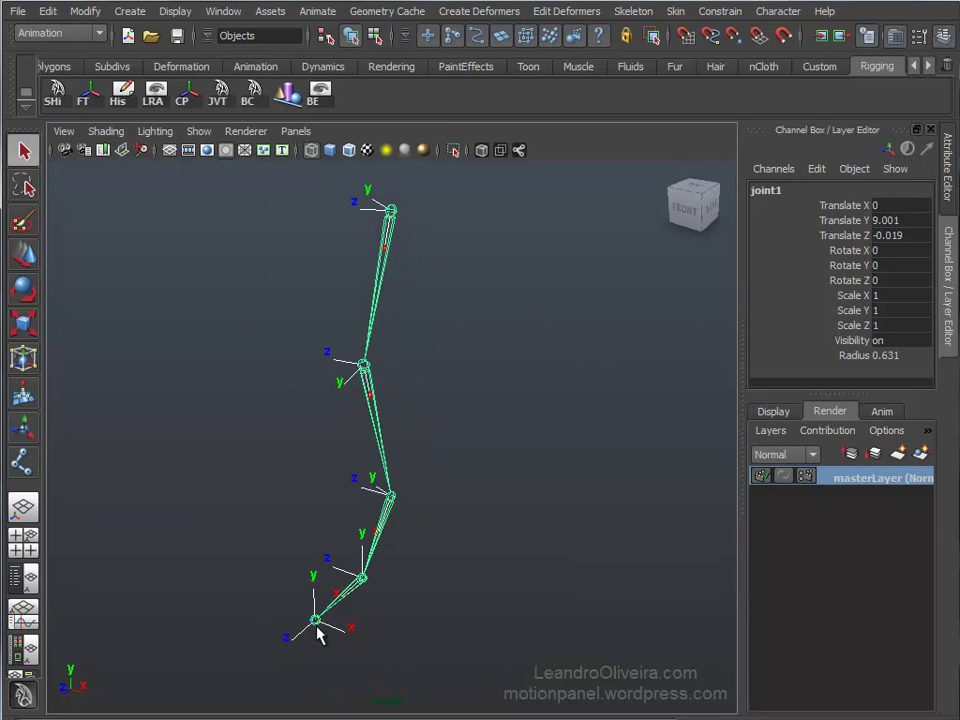
pyautogui.click(311, 622)
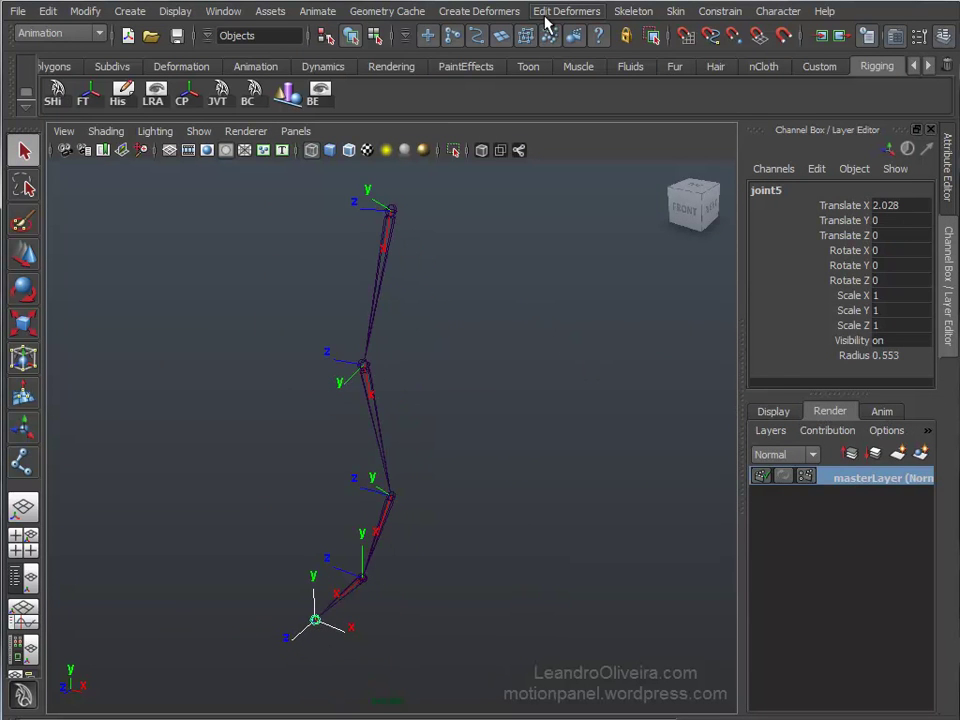
pyautogui.click(646, 14)
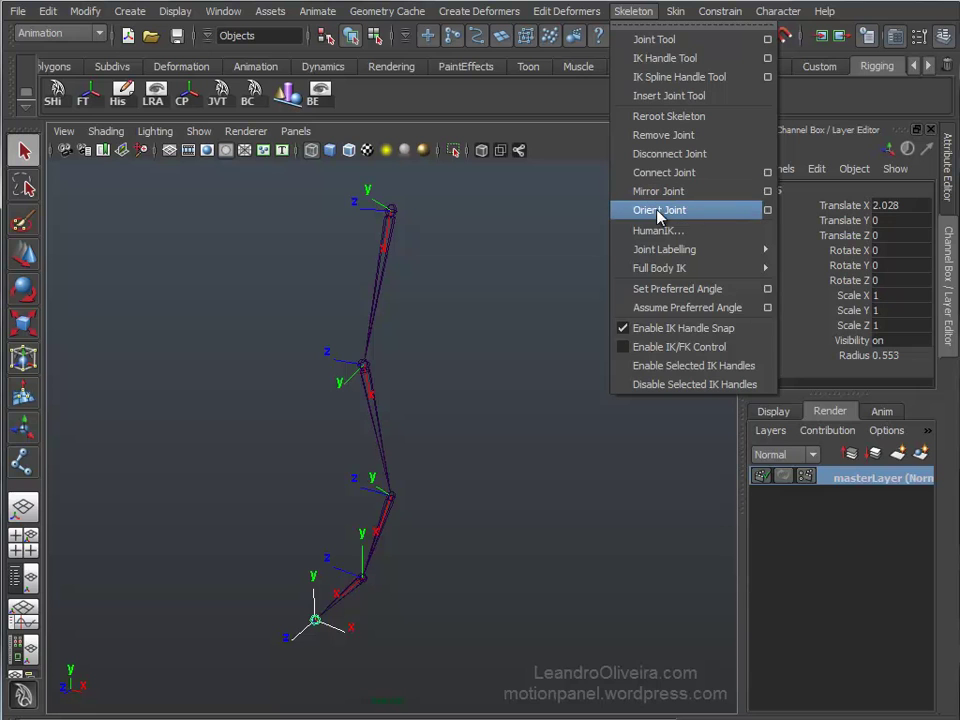
pyautogui.click(767, 210)
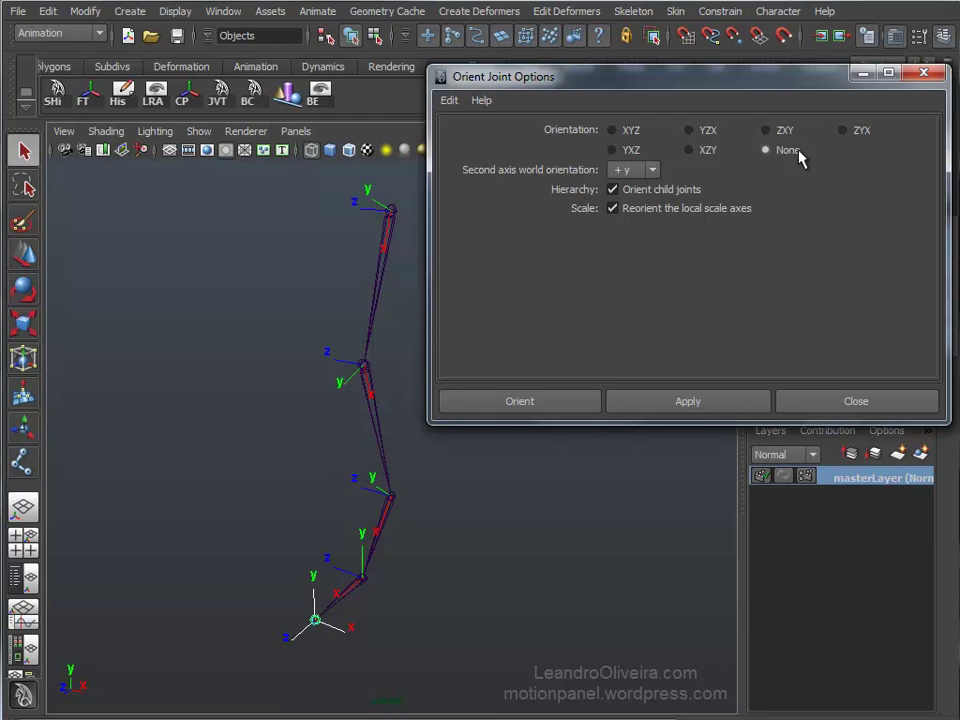
pyautogui.click(689, 401)
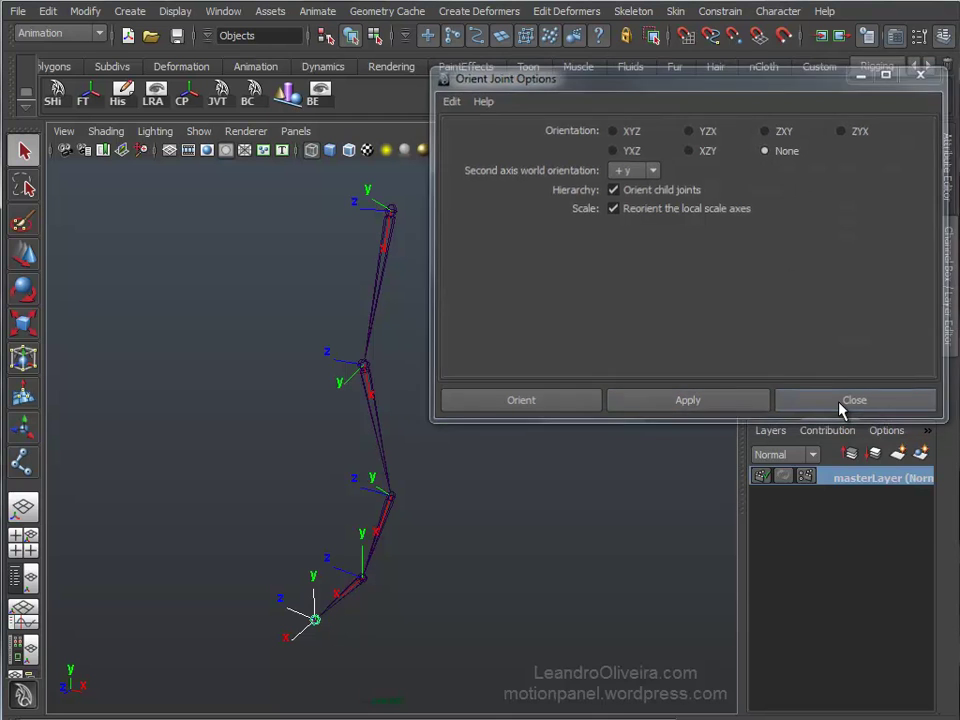
pyautogui.click(840, 401)
pyautogui.click(550, 400)
pyautogui.moveTo(550, 332)
pyautogui.keyDown('alt'); pyautogui.mouseDown(button='middle')
pyautogui.moveTo(559, 345)
pyautogui.moveTo(546, 349)
pyautogui.moveTo(541, 339)
pyautogui.moveTo(551, 345)
pyautogui.mouseUp(button='middle'); pyautogui.keyUp('alt')
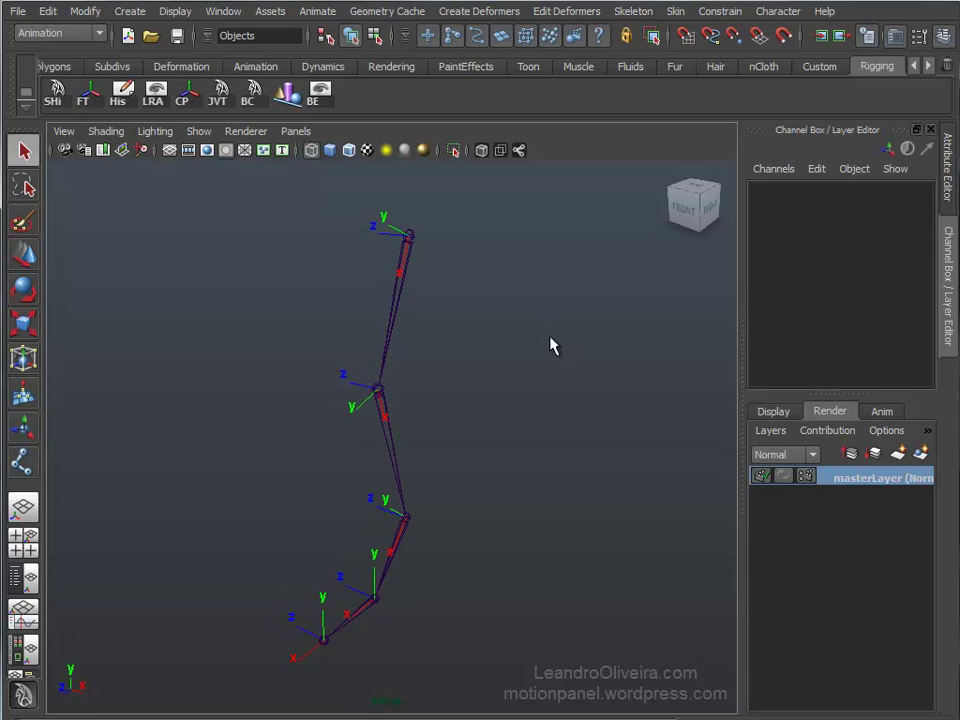